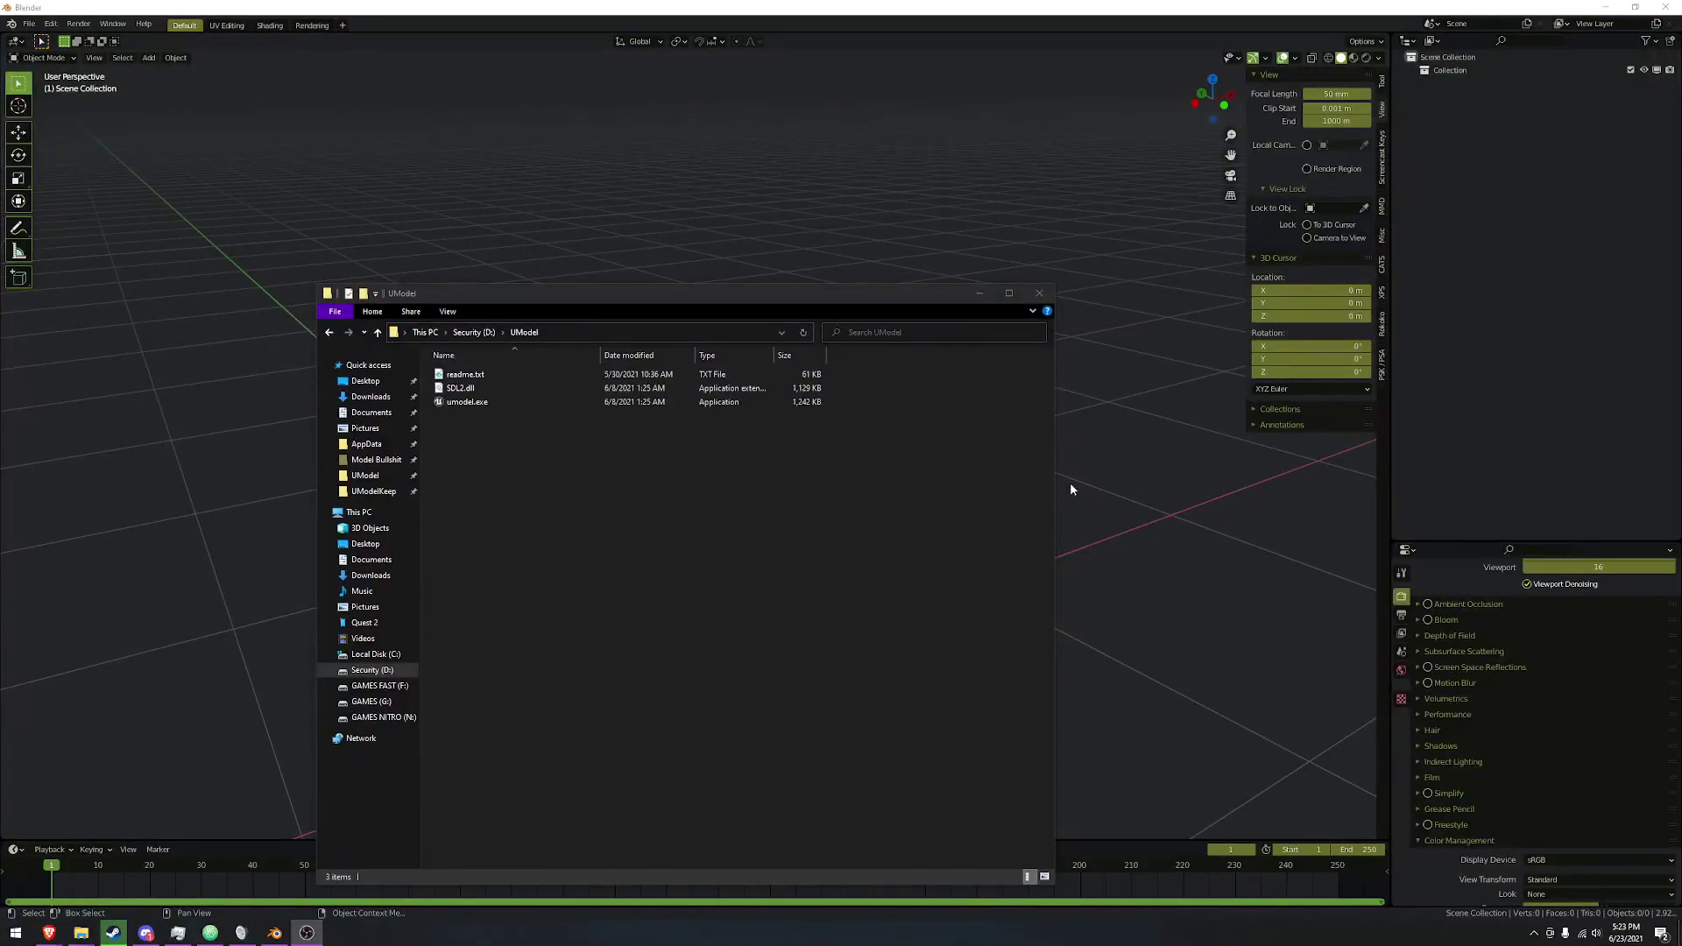
Launch UE Viewer and browse to the GAMES NITRO (N:) drive for the game files.
{"action": "left_click", "coordinate": [879, 515]}
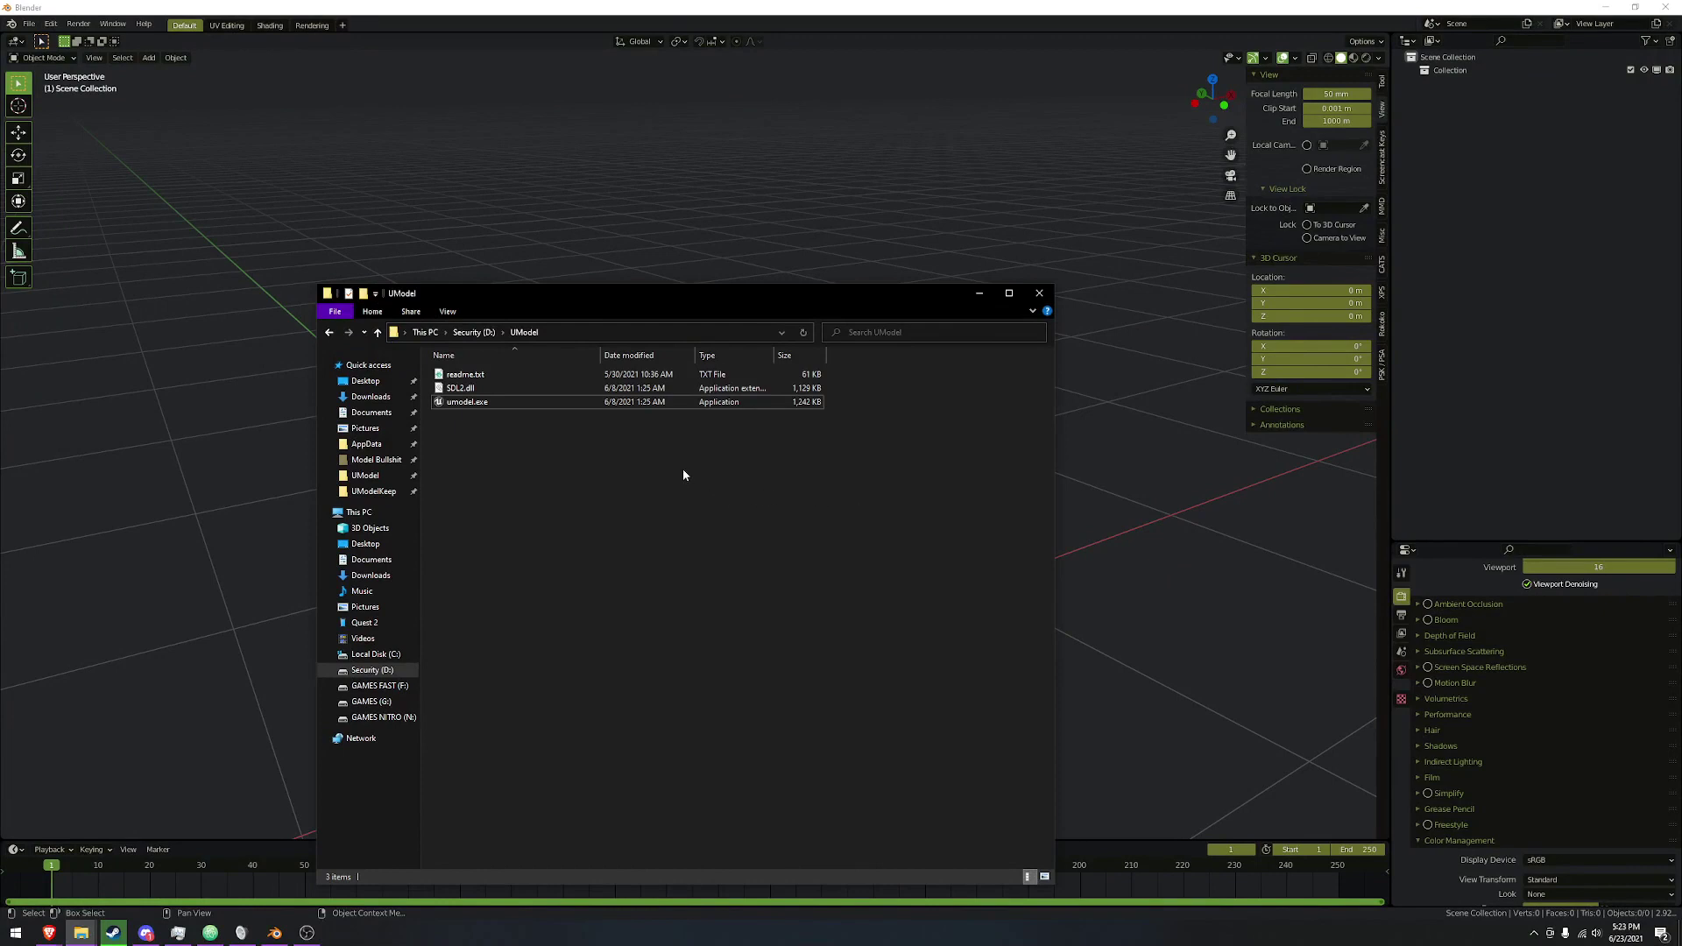
{"action": "double_click", "coordinate": [489, 404]}
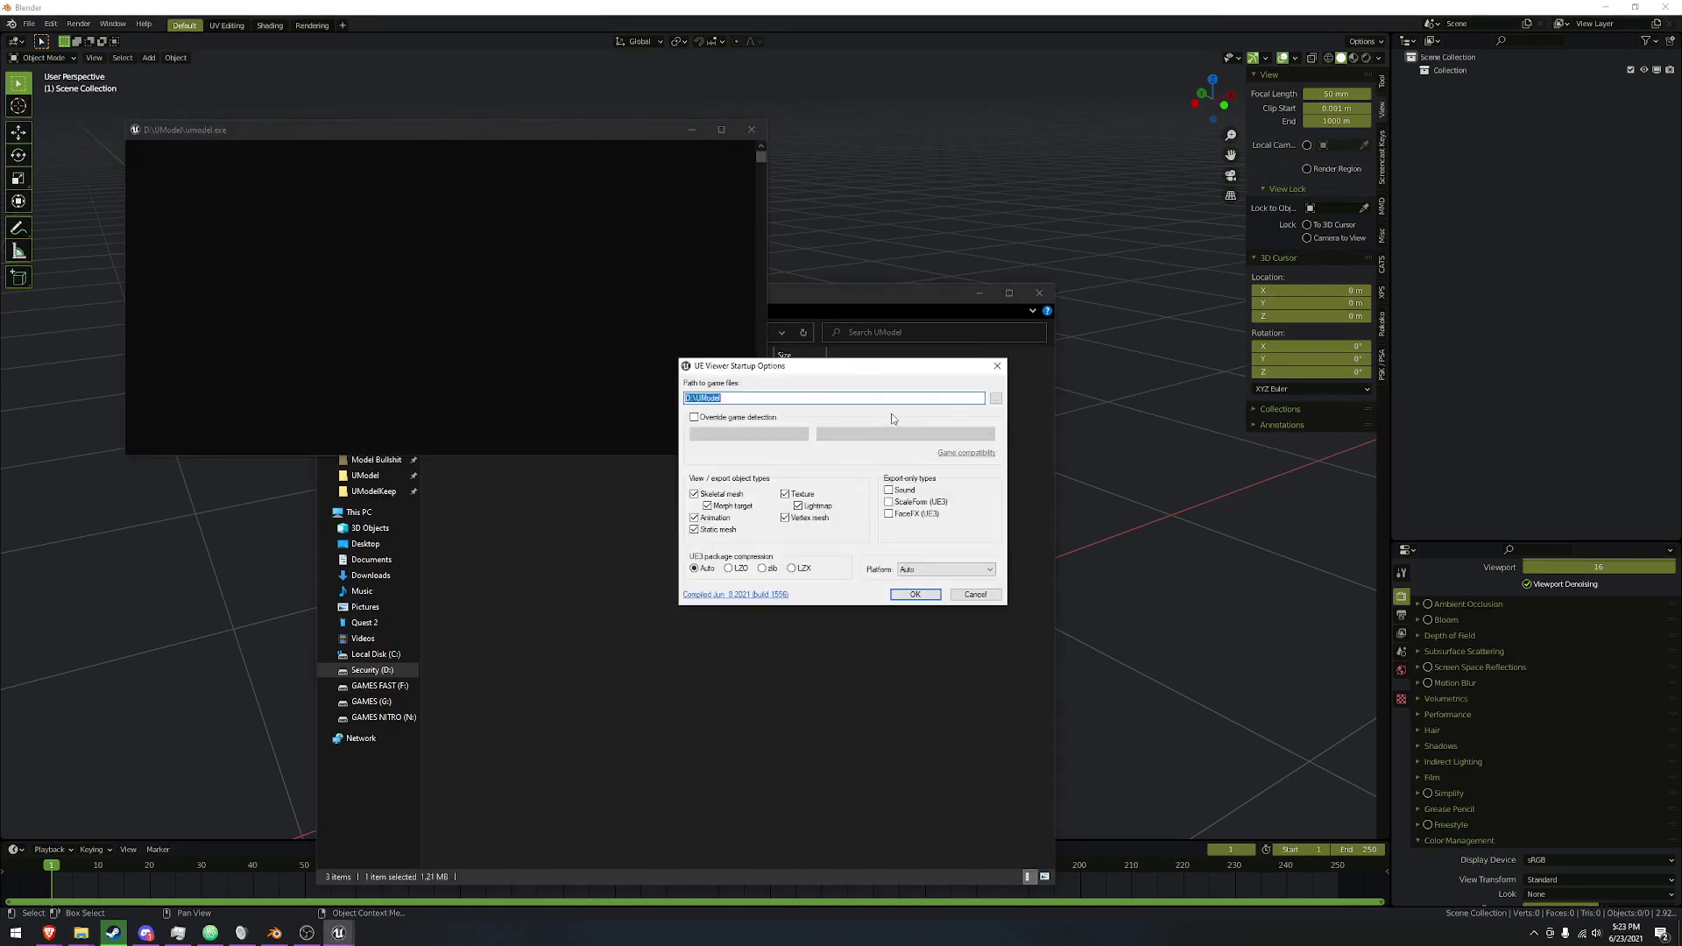
{"action": "left_click", "coordinate": [996, 399]}
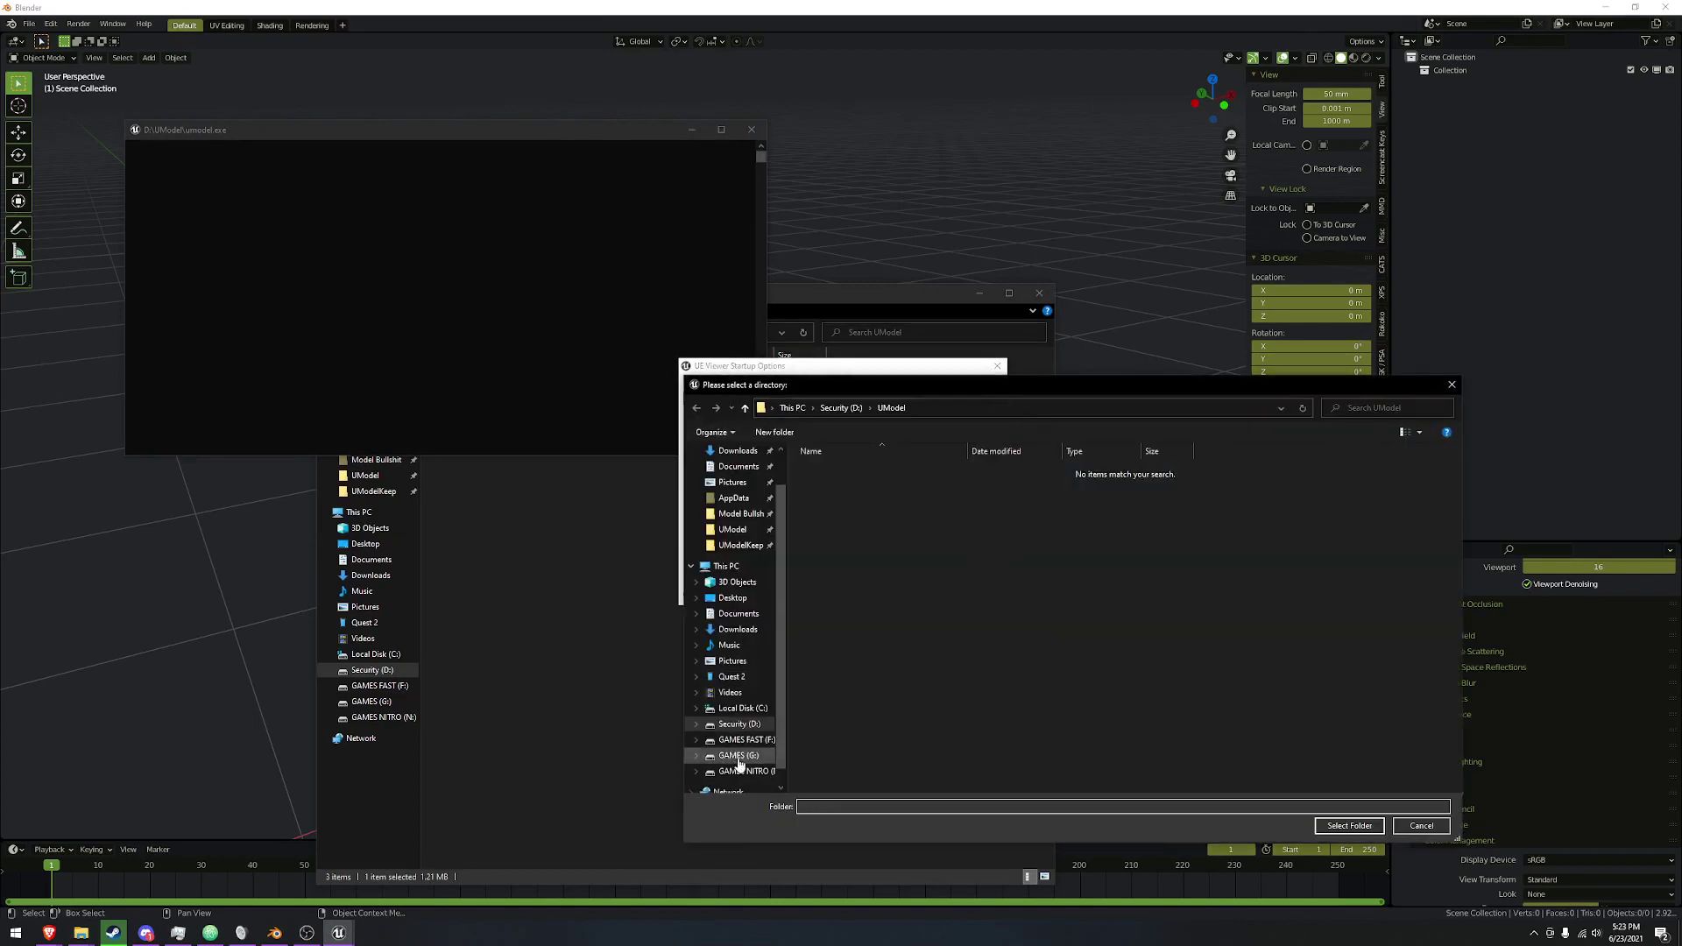
{"action": "left_click_drag", "start_coordinate": [742, 770], "coordinate": [765, 742]}
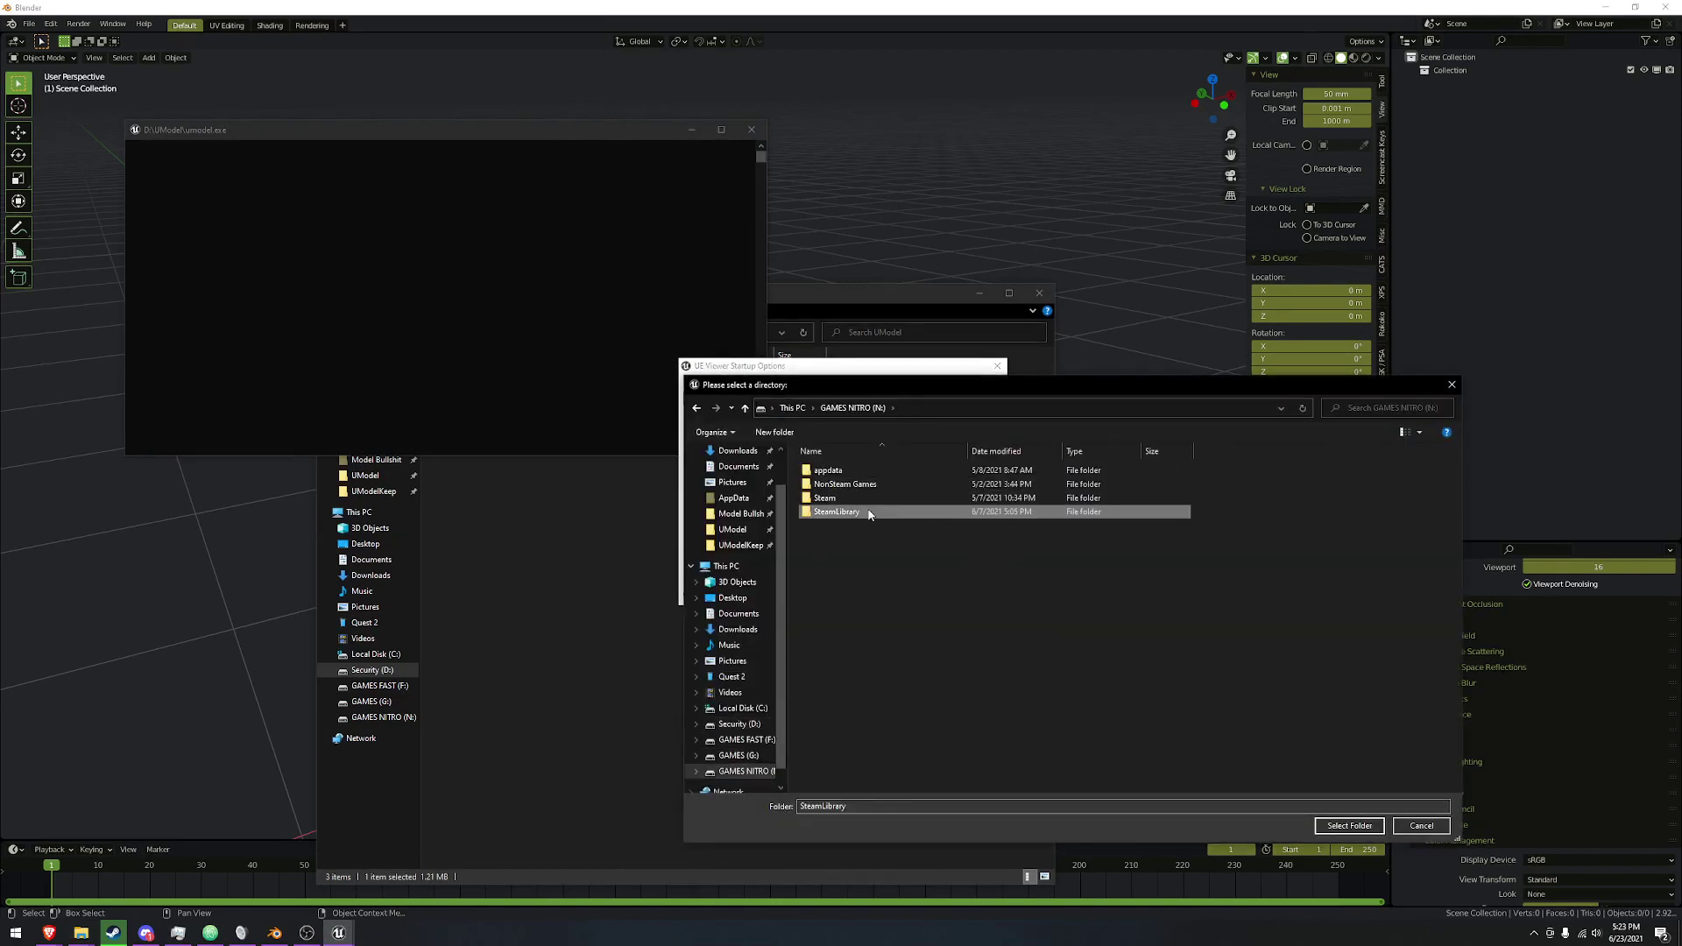
Select SteamLibrary\steamapps\common\GUILTY GEAR STRIVE\RED\Content\Paks as the game files folder.
{"action": "double_click", "coordinate": [828, 512]}
{"action": "double_click", "coordinate": [876, 470]}
{"action": "double_click", "coordinate": [876, 471]}
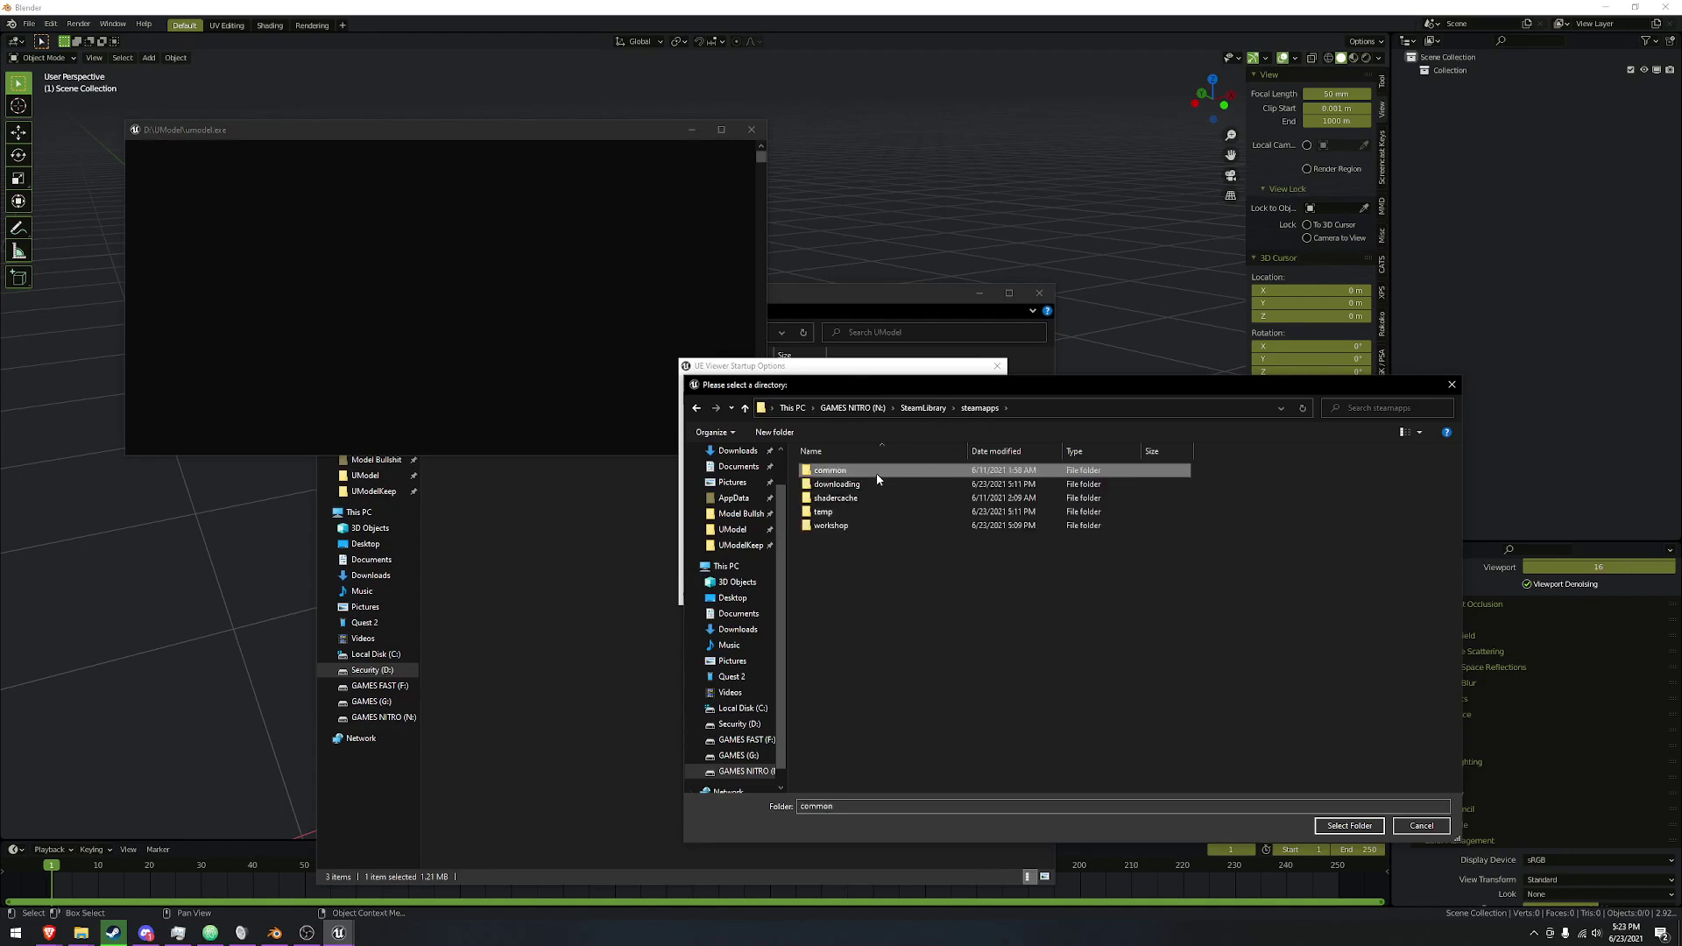
{"action": "double_click", "coordinate": [894, 511]}
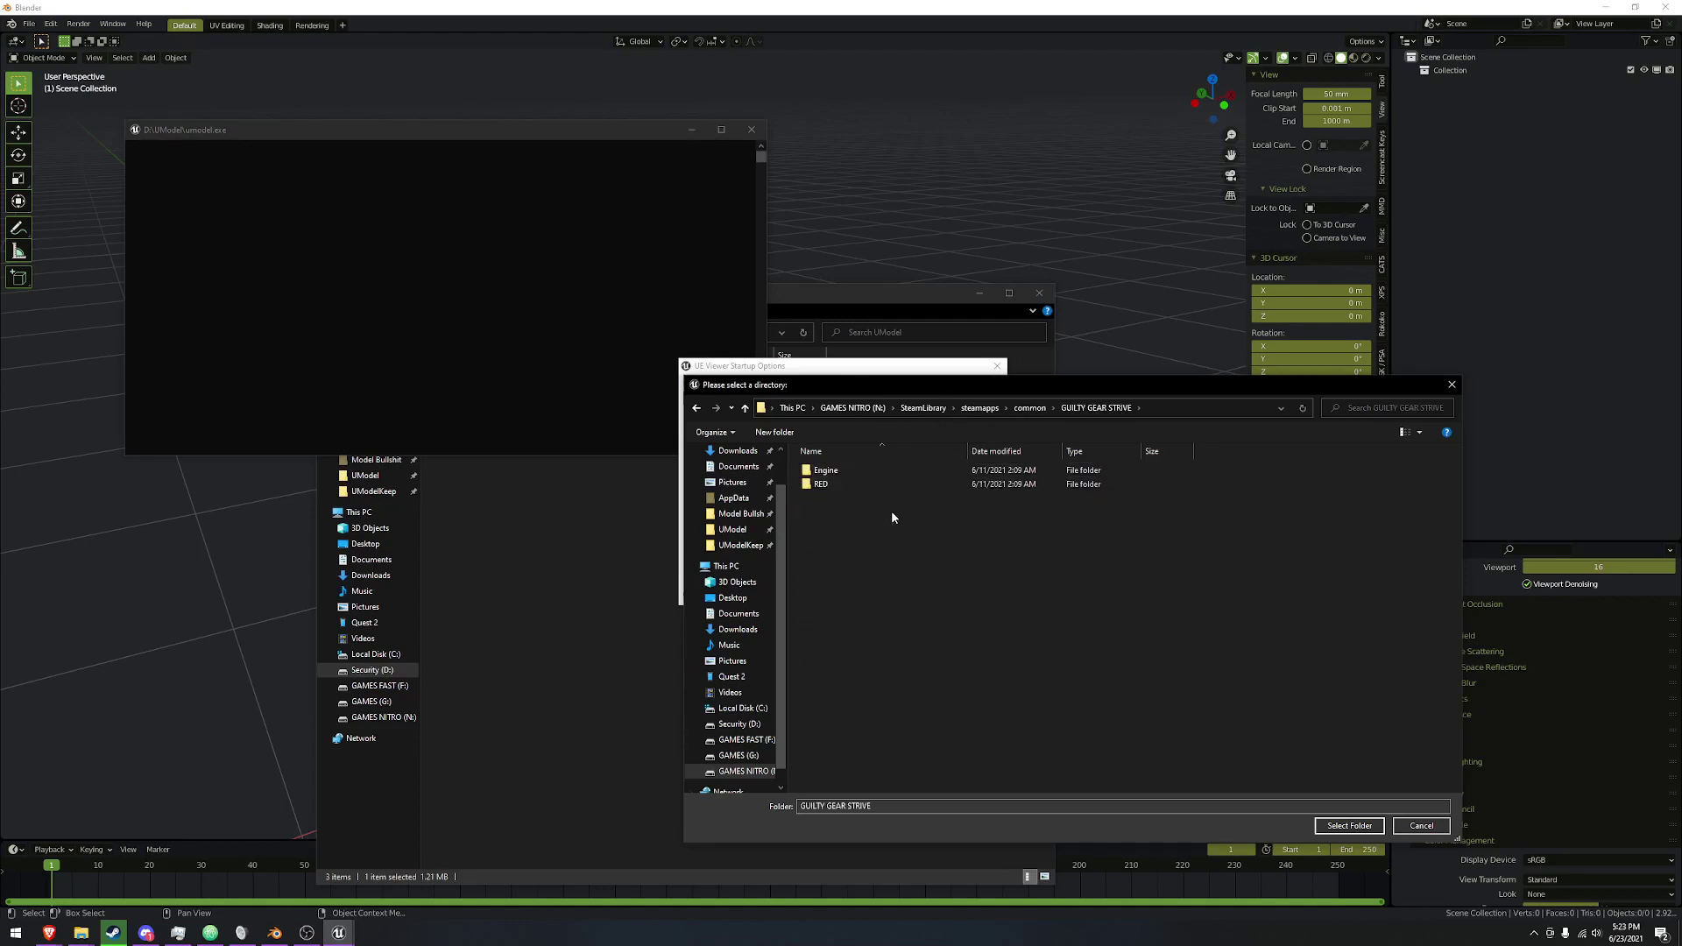
{"action": "left_click", "coordinate": [856, 484]}
{"action": "double_click", "coordinate": [855, 484]}
{"action": "double_click", "coordinate": [855, 483]}
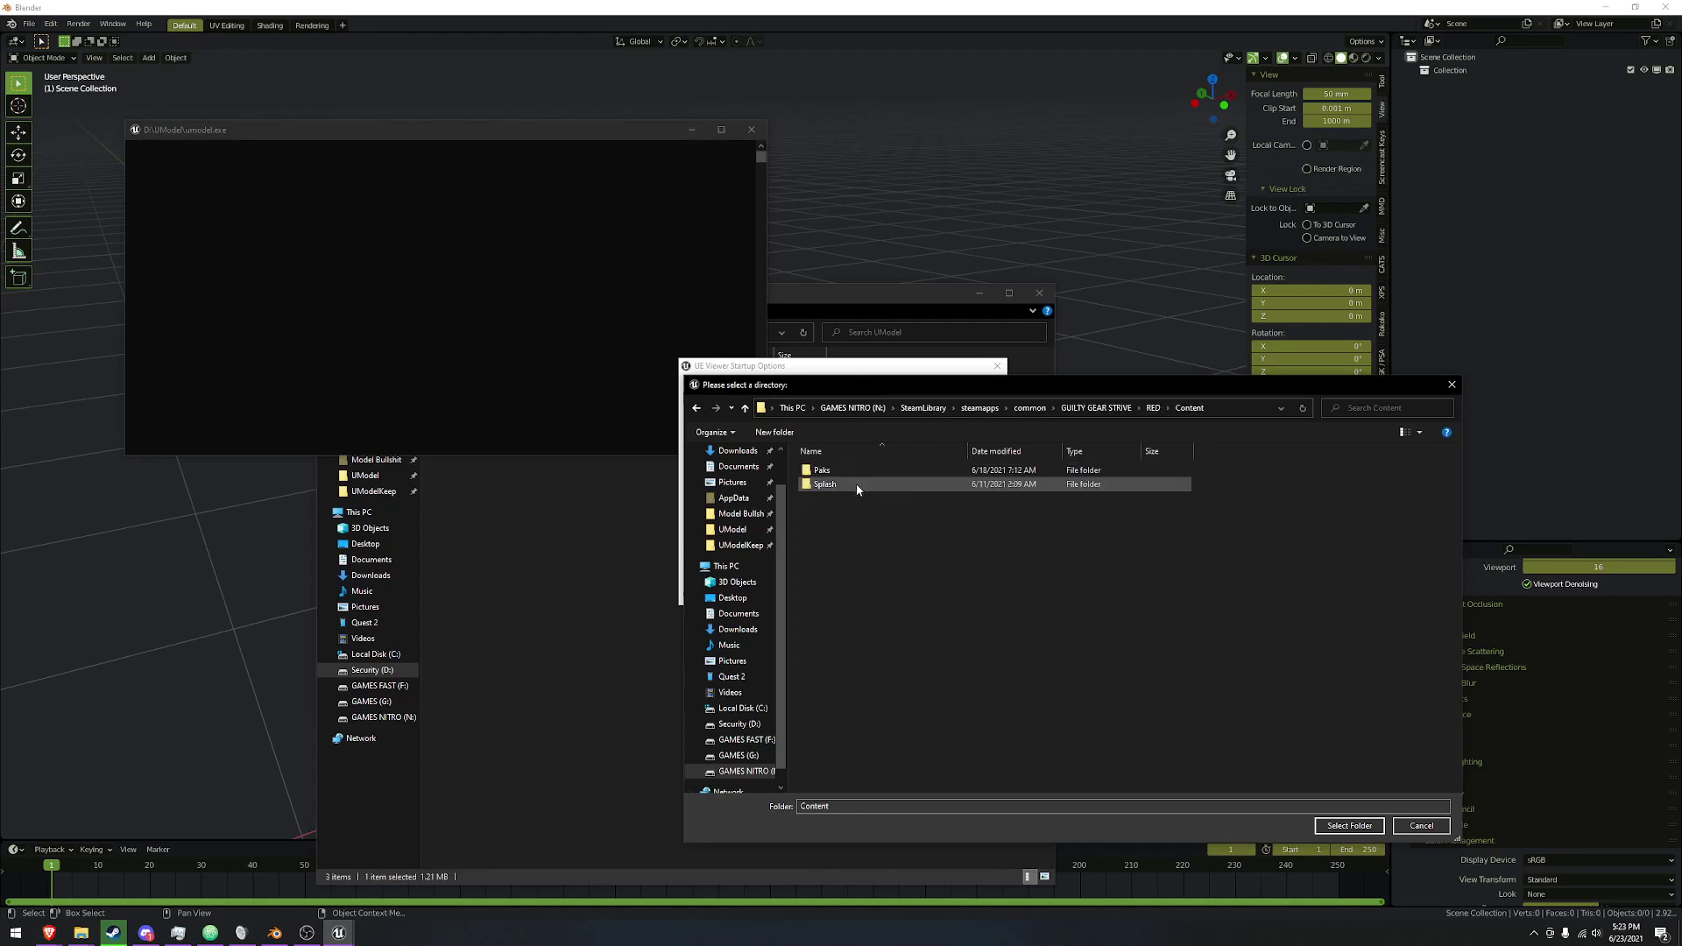
{"action": "double_click", "coordinate": [876, 482]}
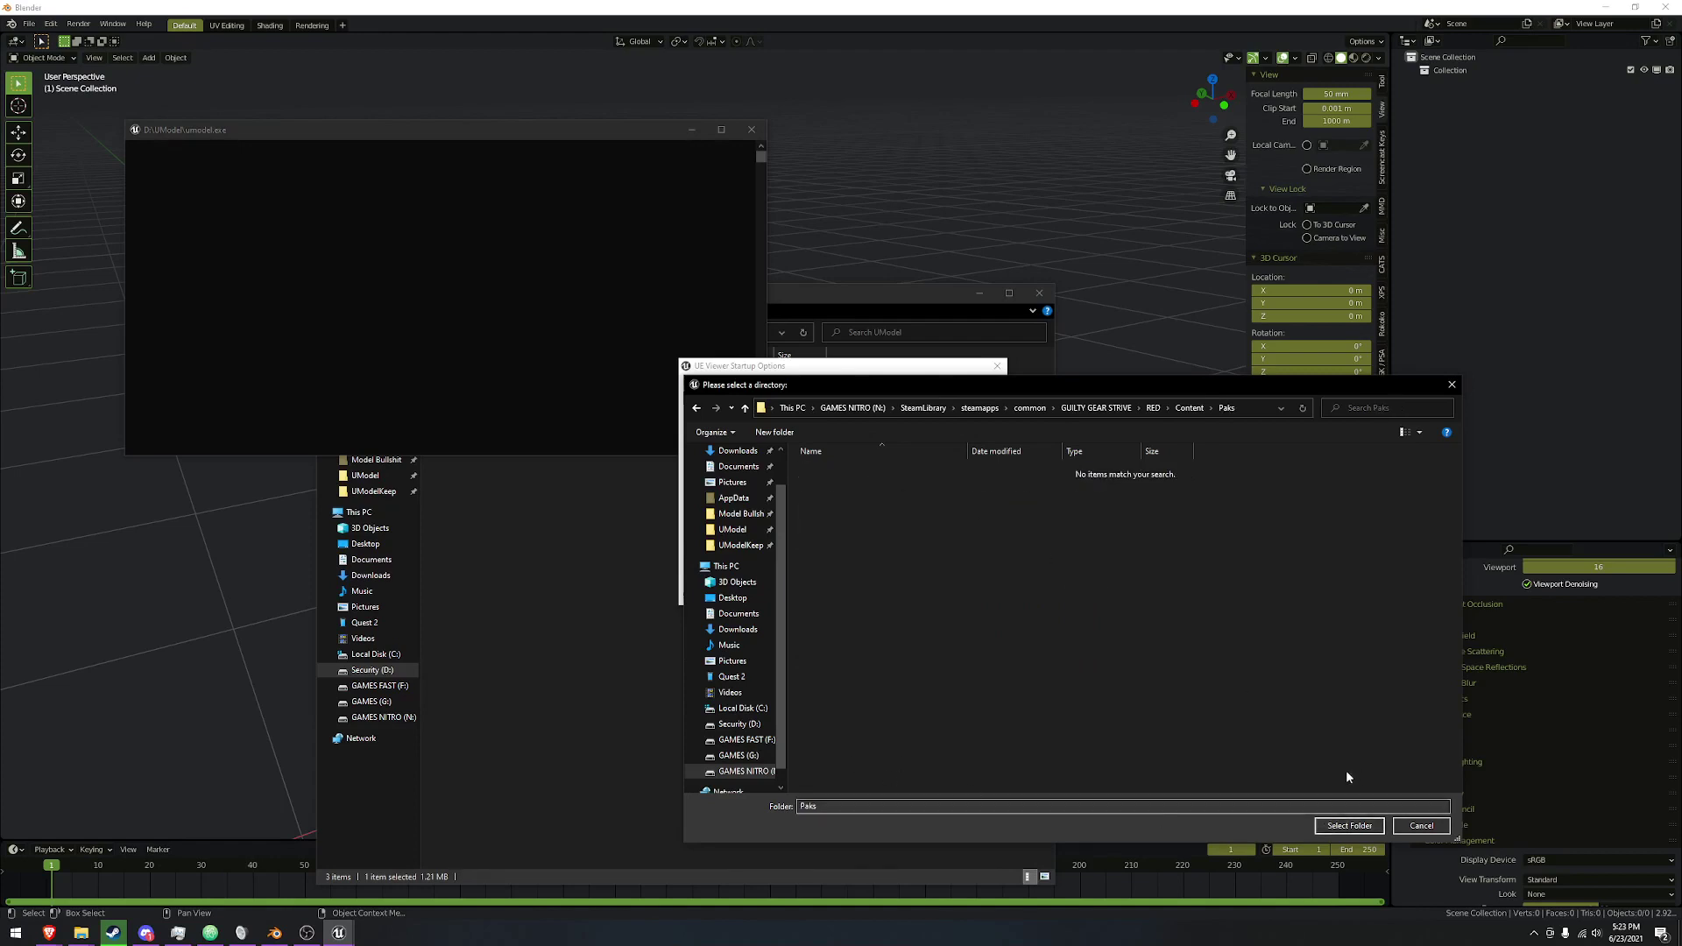
{"action": "left_click", "coordinate": [1350, 826]}
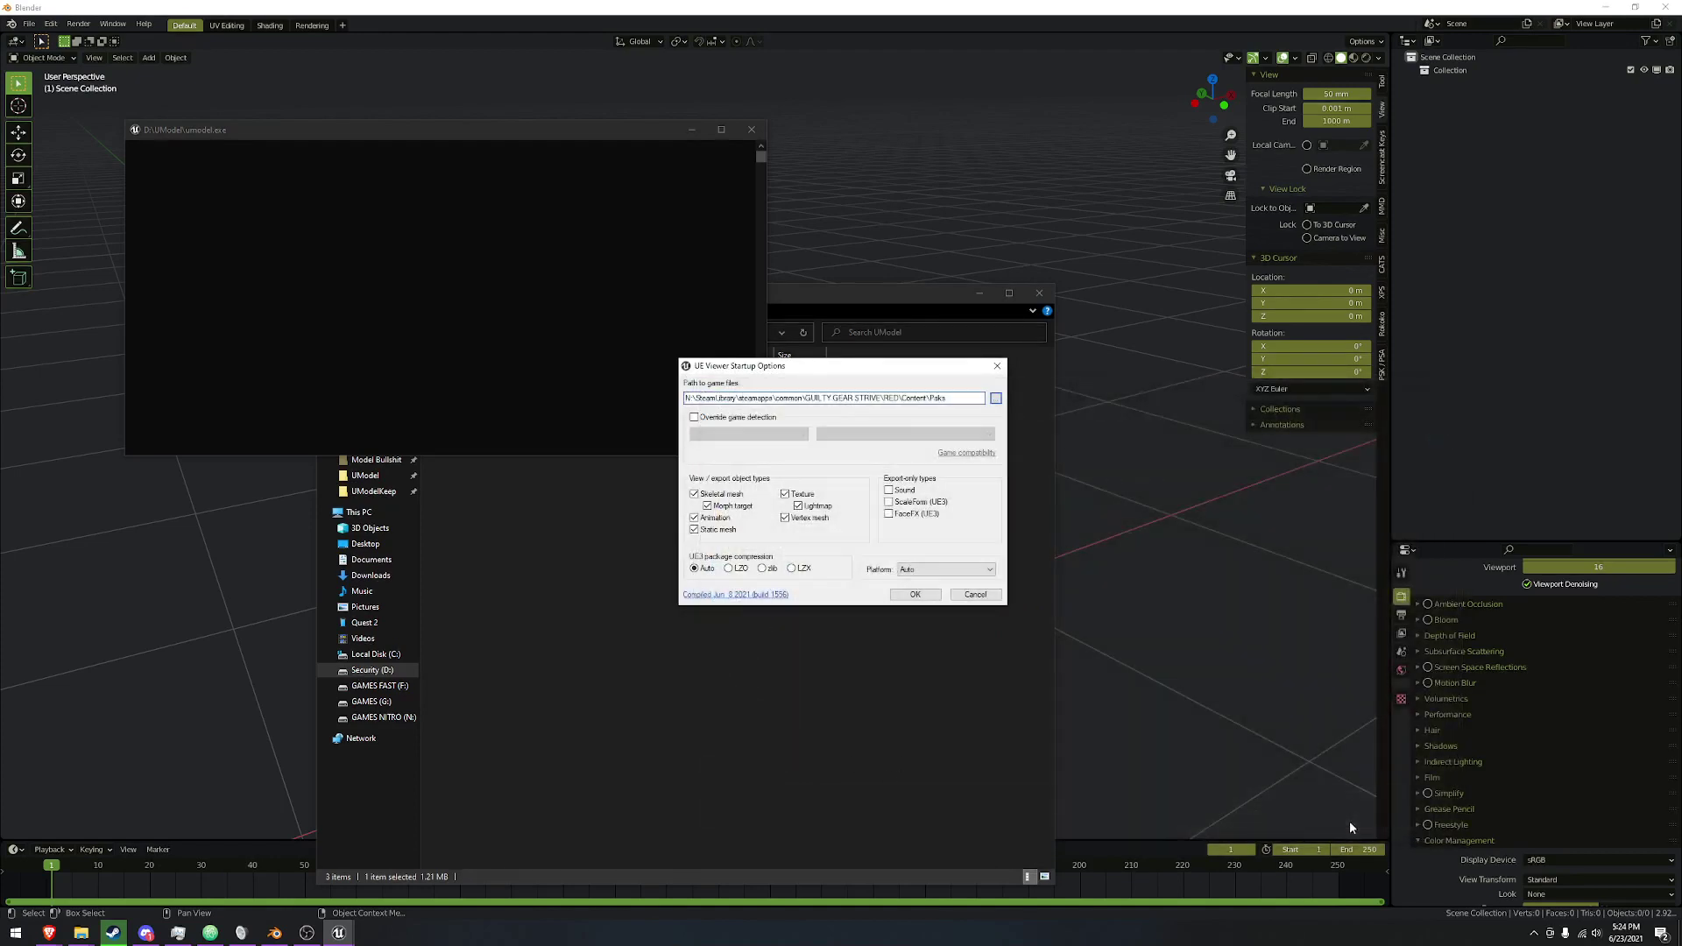
Override game detection with Unreal engine 4, version 4.25, and accept the startup options.
{"action": "left_click", "coordinate": [713, 421]}
{"action": "left_click", "coordinate": [714, 435]}
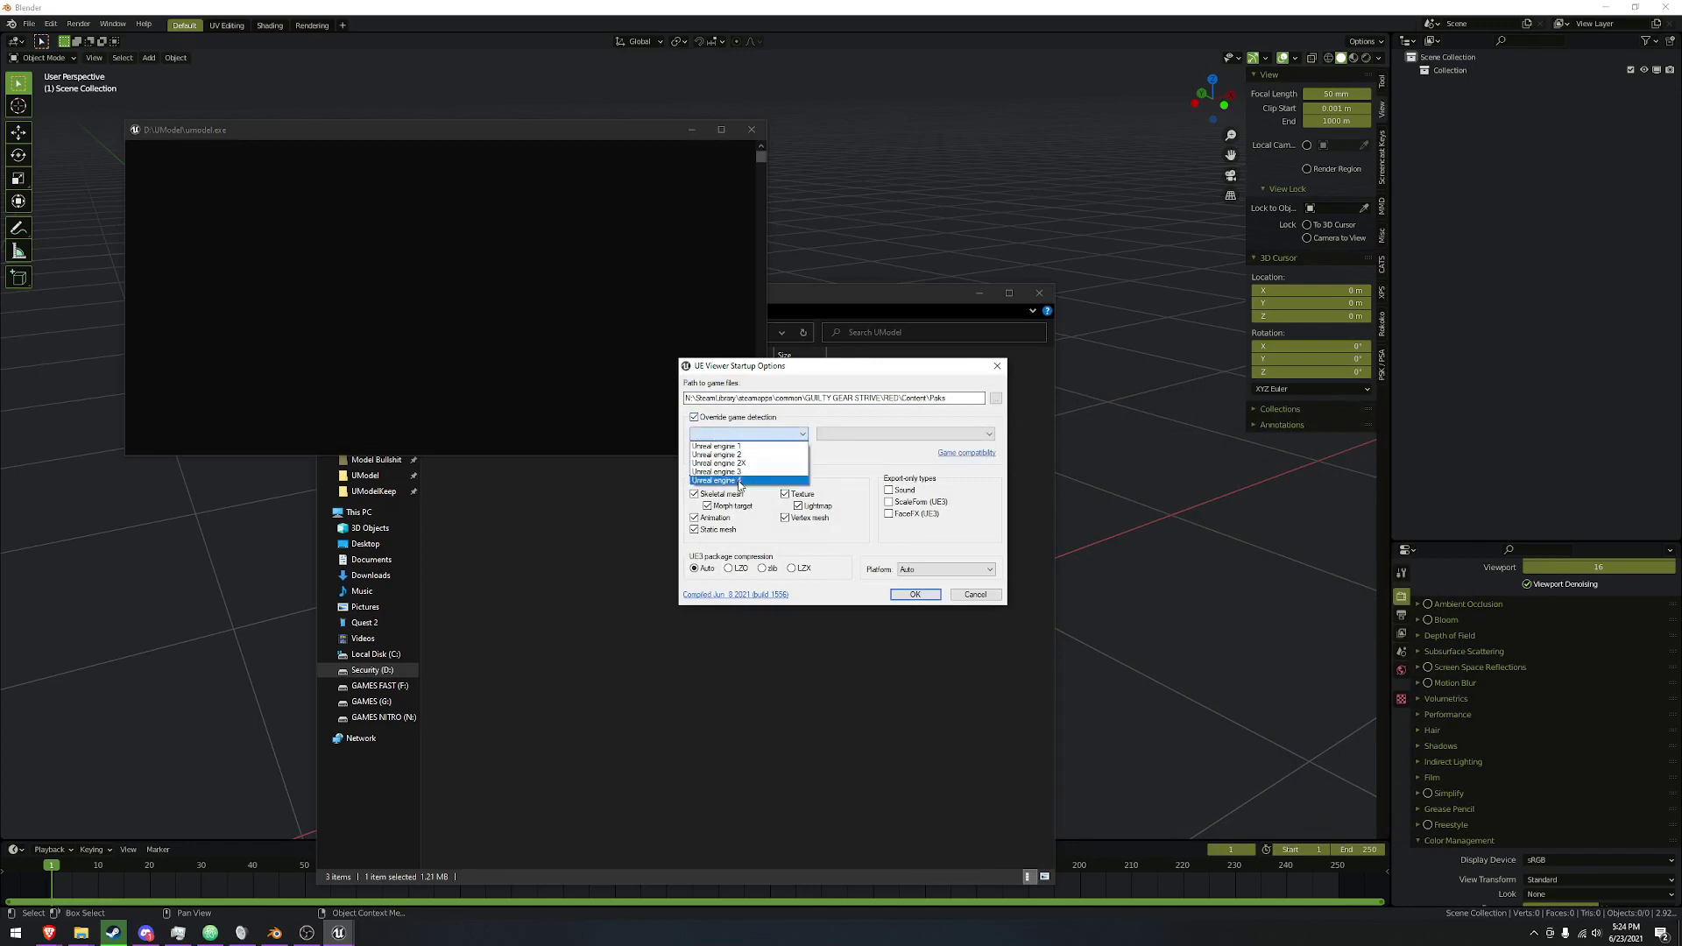
{"action": "left_click", "coordinate": [738, 481]}
{"action": "left_click", "coordinate": [902, 435]}
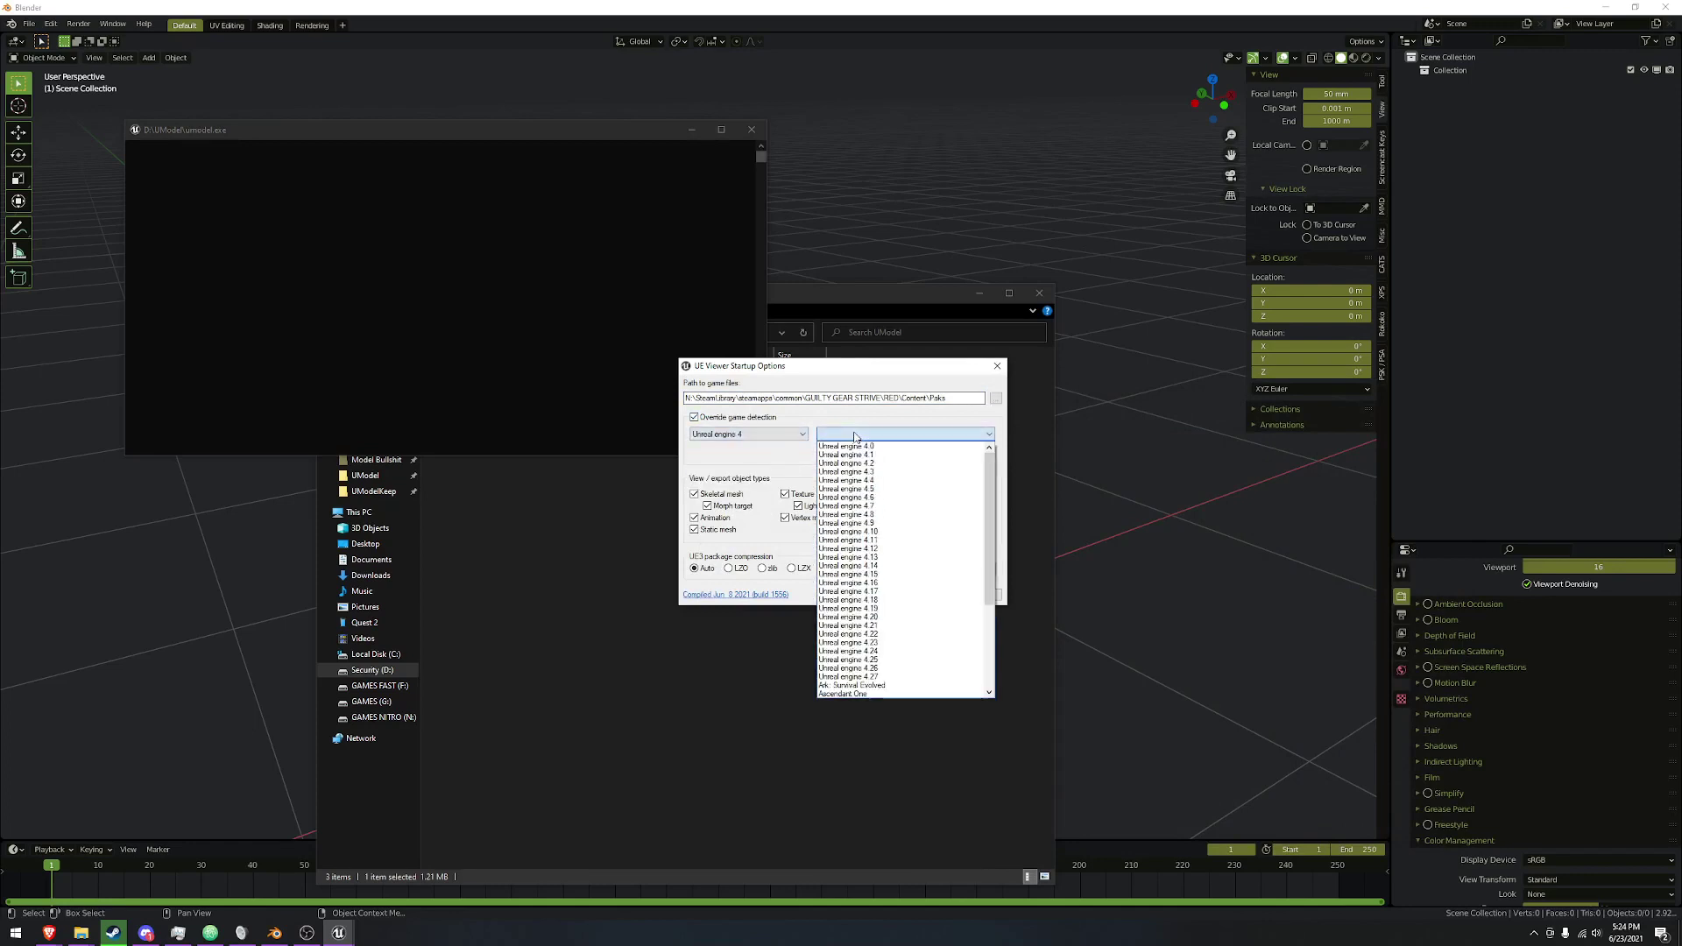
{"action": "left_click", "coordinate": [882, 659]}
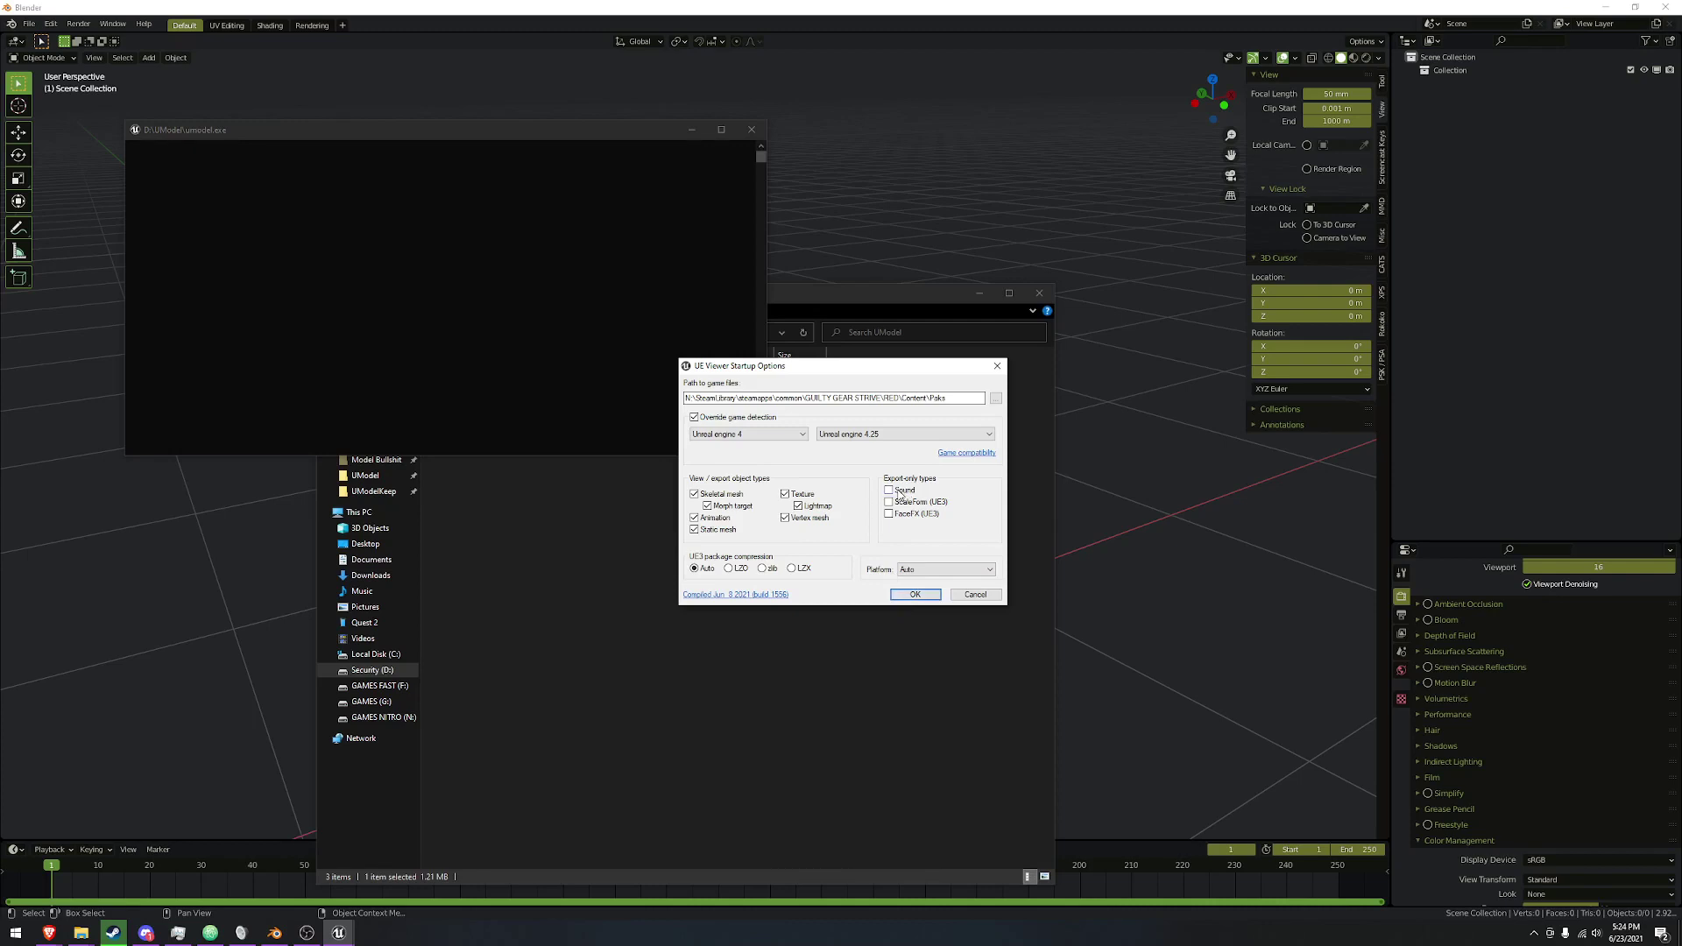
{"action": "left_click", "coordinate": [915, 595]}
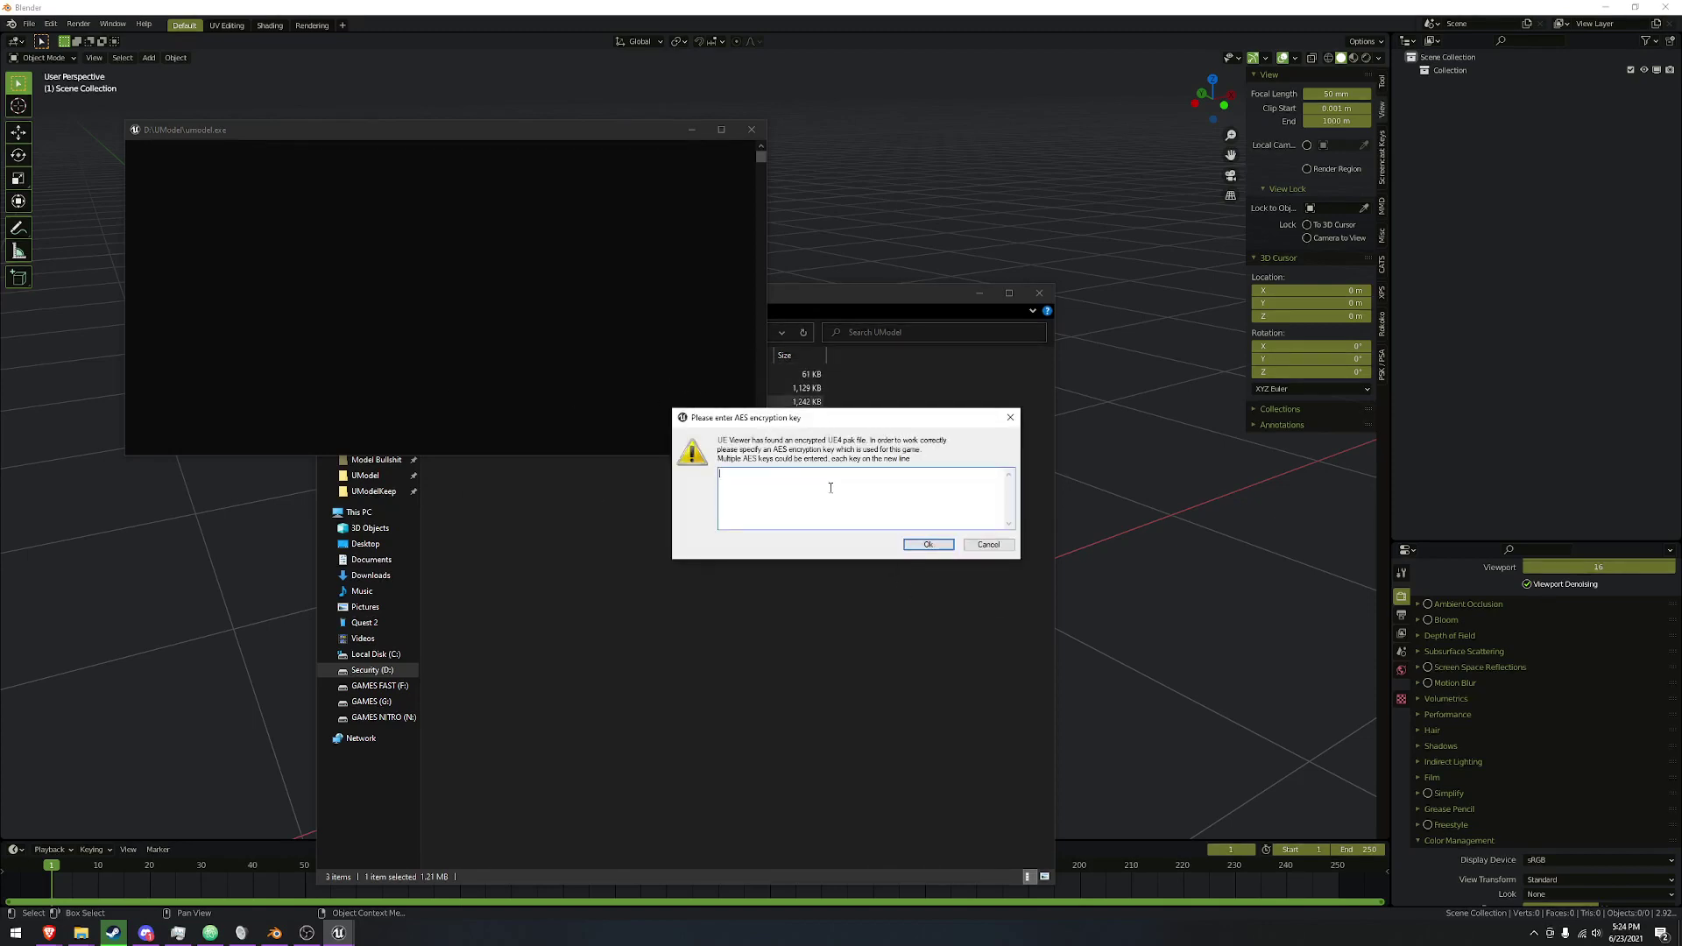
Paste the game's AES key and load the game packages.
{"action": "type", "text": "0x3D96F3E41ED4B90B6C96CA3B2393F8911A5F6A48FE71F54B495E8F1AFD94CD73"}
{"action": "left_click", "coordinate": [928, 544]}
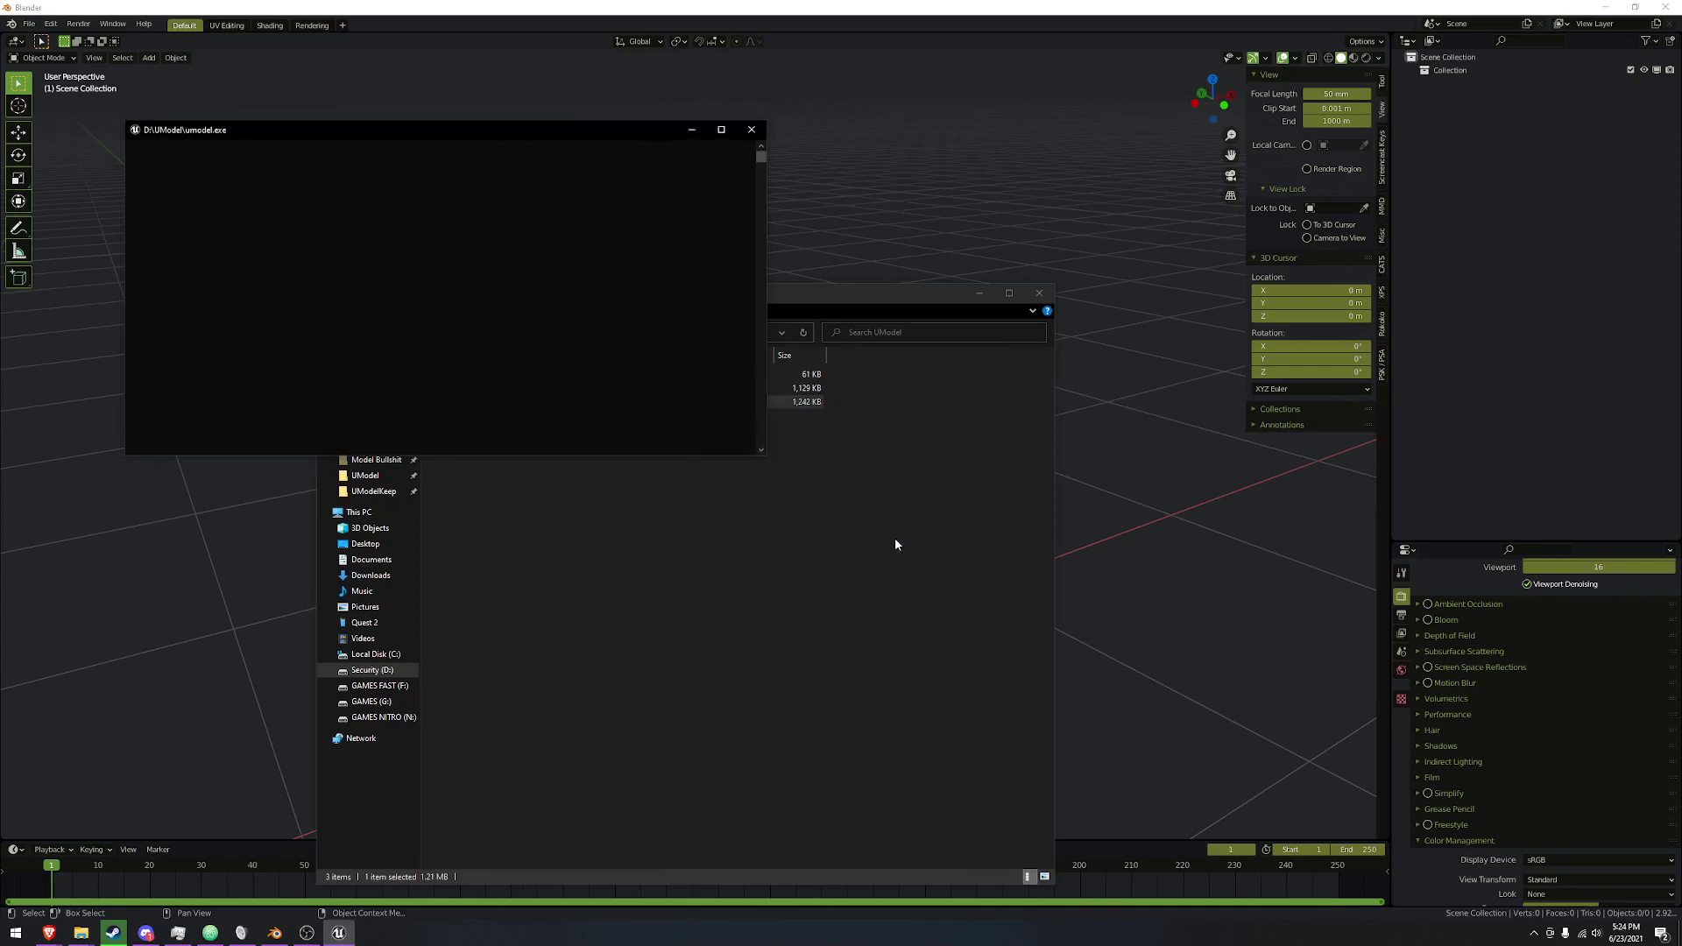
{"action": "scroll", "coordinate": [683, 491], "scroll_direction": "up", "scroll_amount": 10}
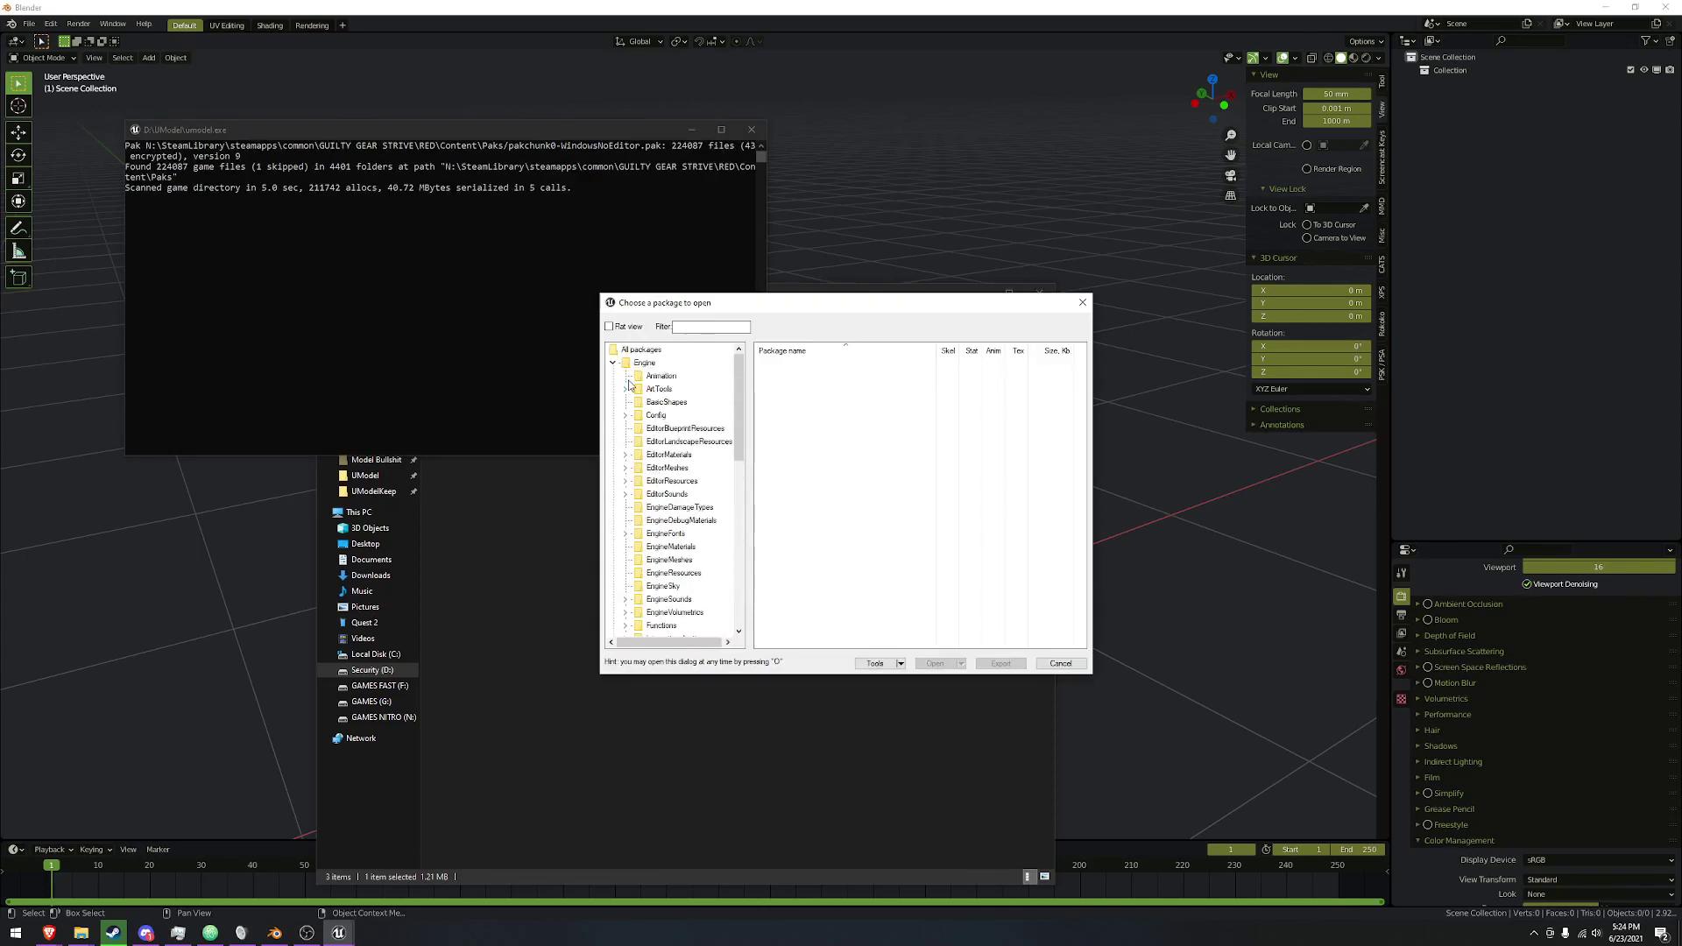
Collapse Engine and Plugins, then expand RED > Content > Chara in the package tree.
{"action": "left_click", "coordinate": [613, 362]}
{"action": "left_click", "coordinate": [614, 376]}
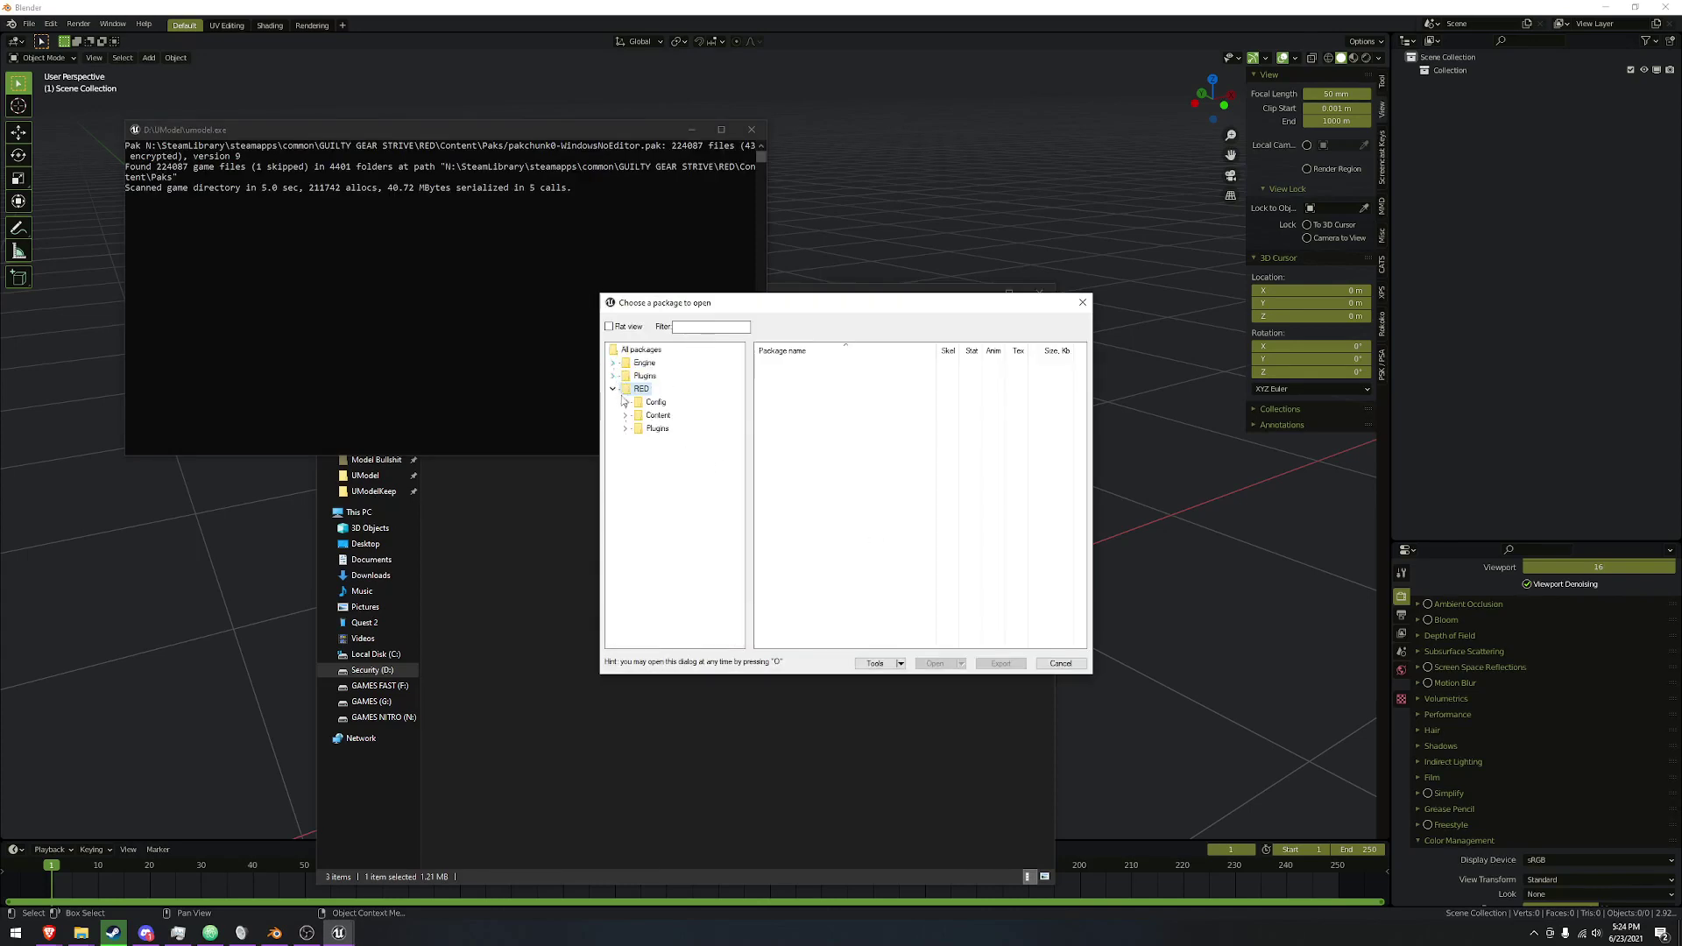
{"action": "left_click", "coordinate": [639, 390]}
{"action": "left_click", "coordinate": [625, 415]}
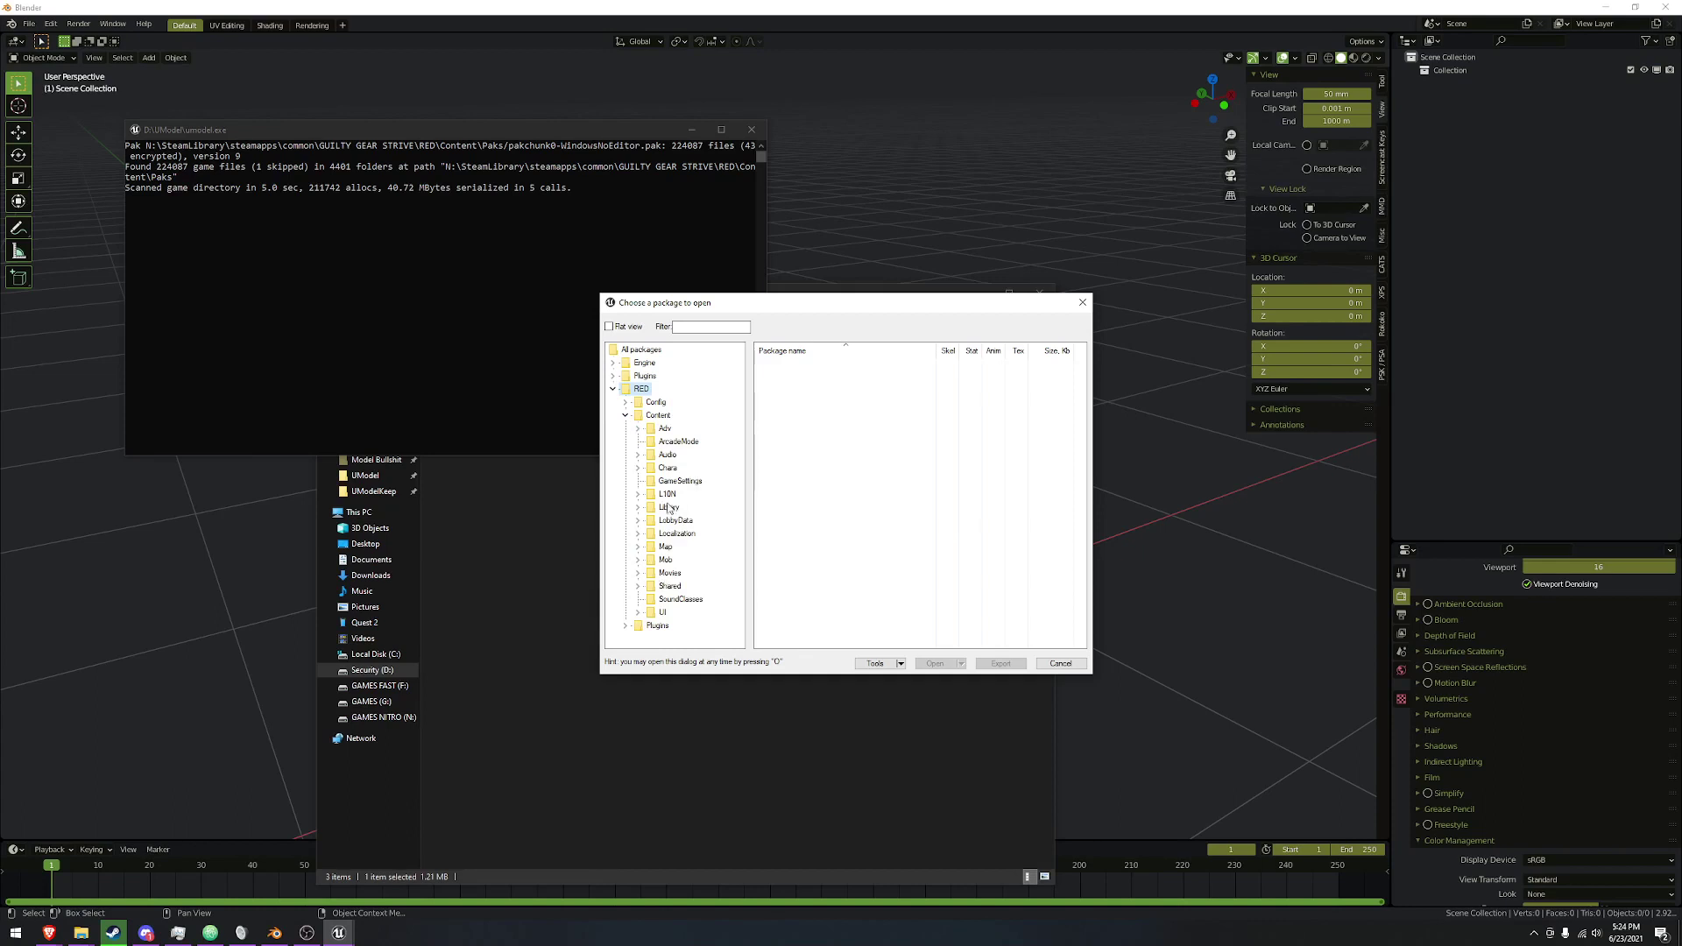
{"action": "left_click", "coordinate": [638, 471]}
Enlarge the package browser dialog to show more folders.
{"action": "scroll", "coordinate": [643, 475], "scroll_direction": "down", "scroll_amount": 4}
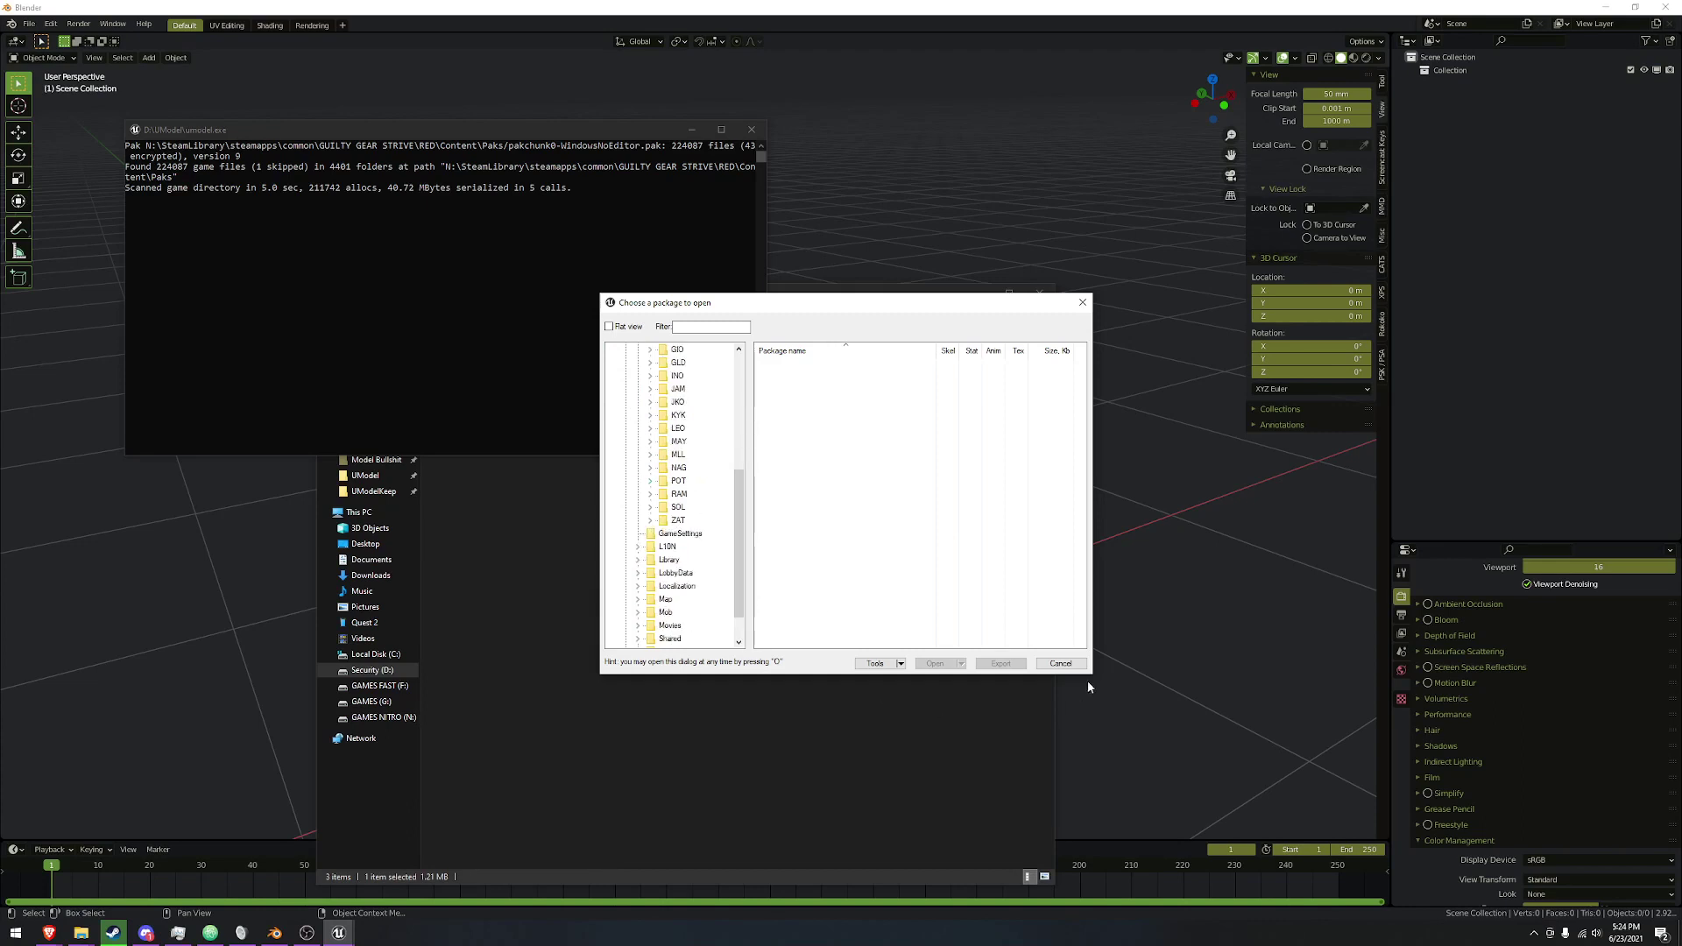
{"action": "left_click_drag", "start_coordinate": [1091, 674], "coordinate": [1262, 827]}
{"action": "scroll", "coordinate": [648, 536], "scroll_direction": "up", "scroll_amount": 5}
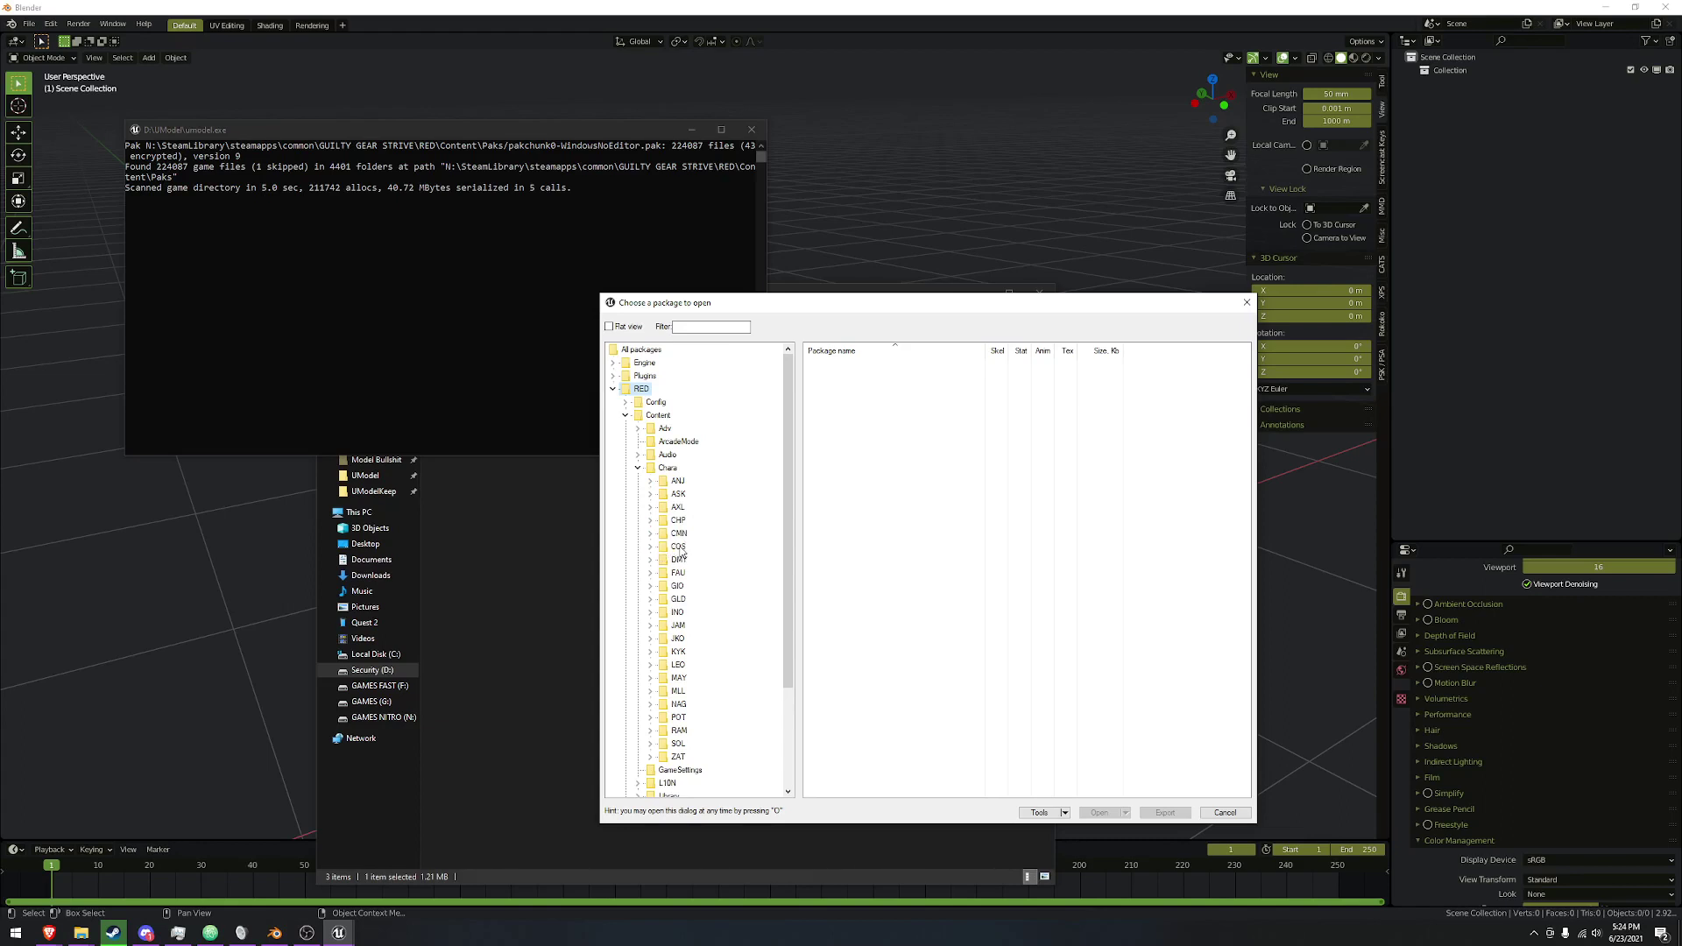
{"action": "scroll", "coordinate": [692, 613], "scroll_direction": "down", "scroll_amount": 1}
{"action": "scroll", "coordinate": [685, 619], "scroll_direction": "up", "scroll_amount": 1}
Expand Adv > Avatar > SubChara and scroll through their folders.
{"action": "left_click", "coordinate": [638, 429]}
{"action": "left_click", "coordinate": [650, 455]}
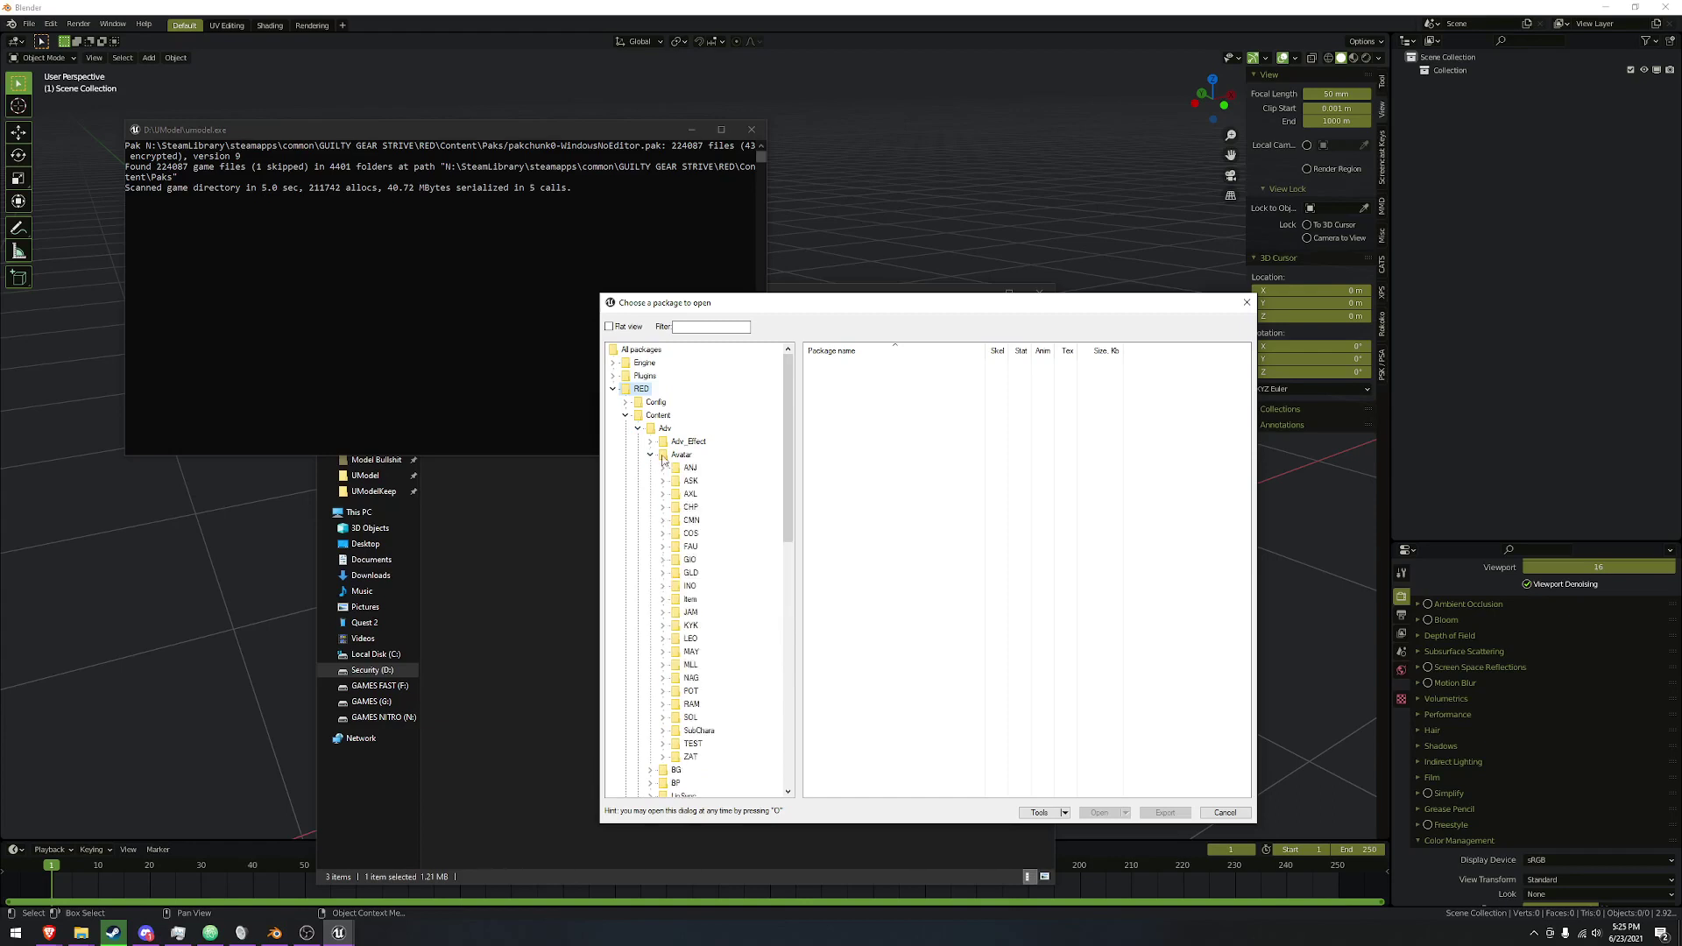
{"action": "scroll", "coordinate": [745, 675], "scroll_direction": "down", "scroll_amount": 2}
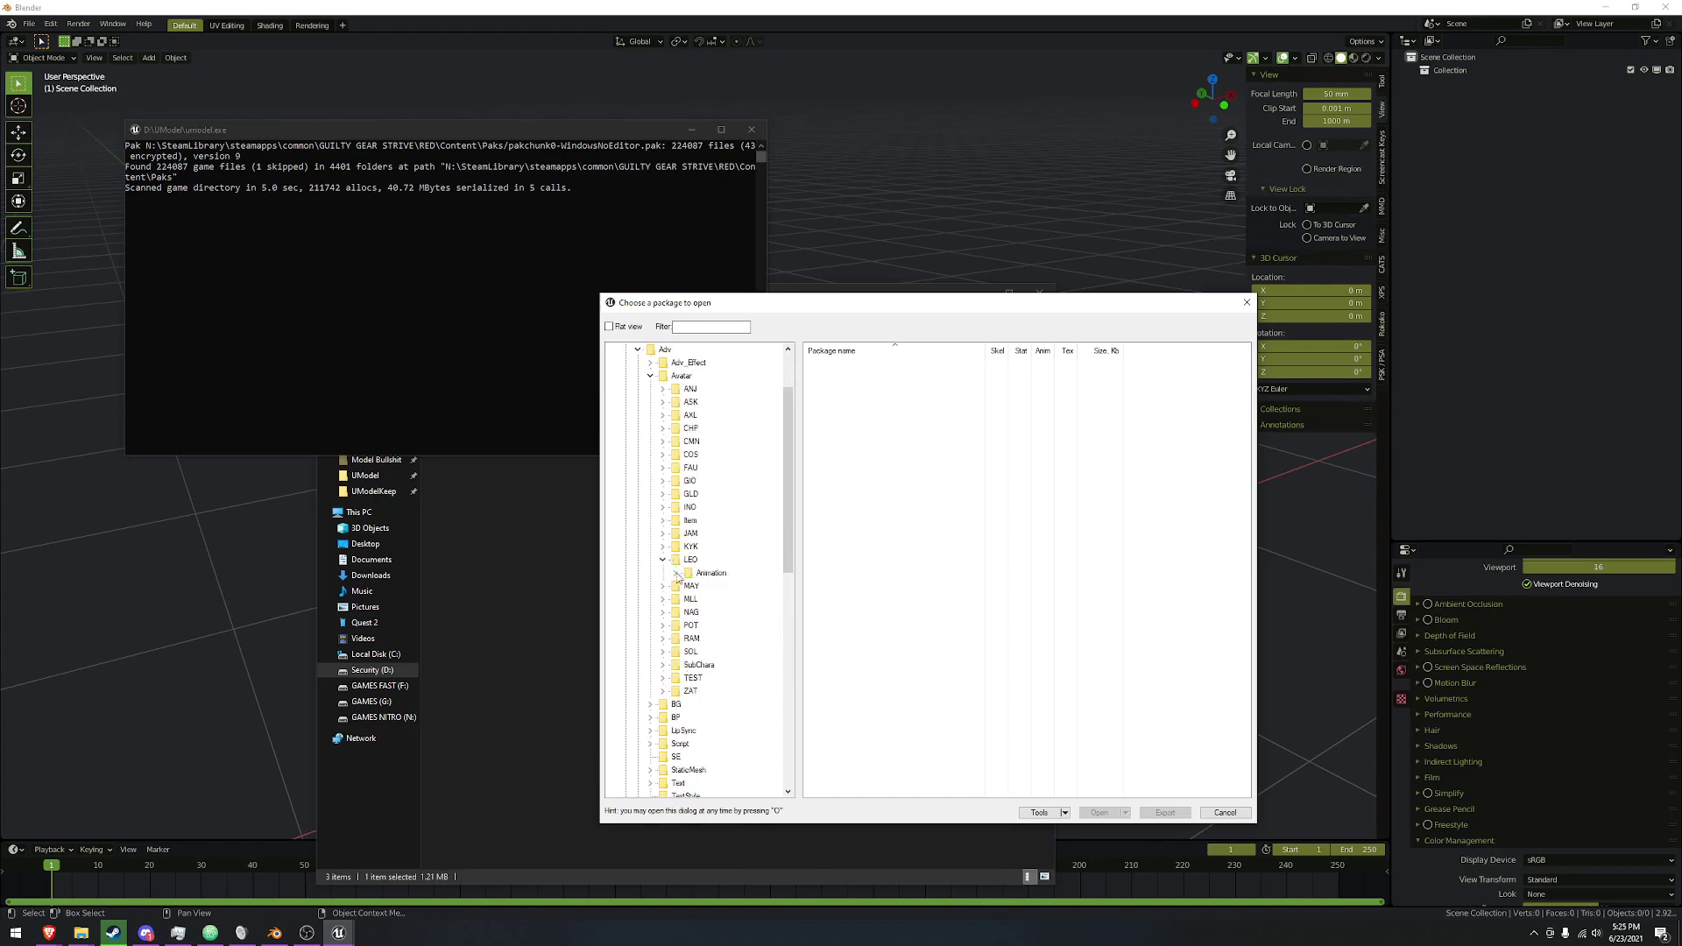
{"action": "left_click", "coordinate": [663, 665]}
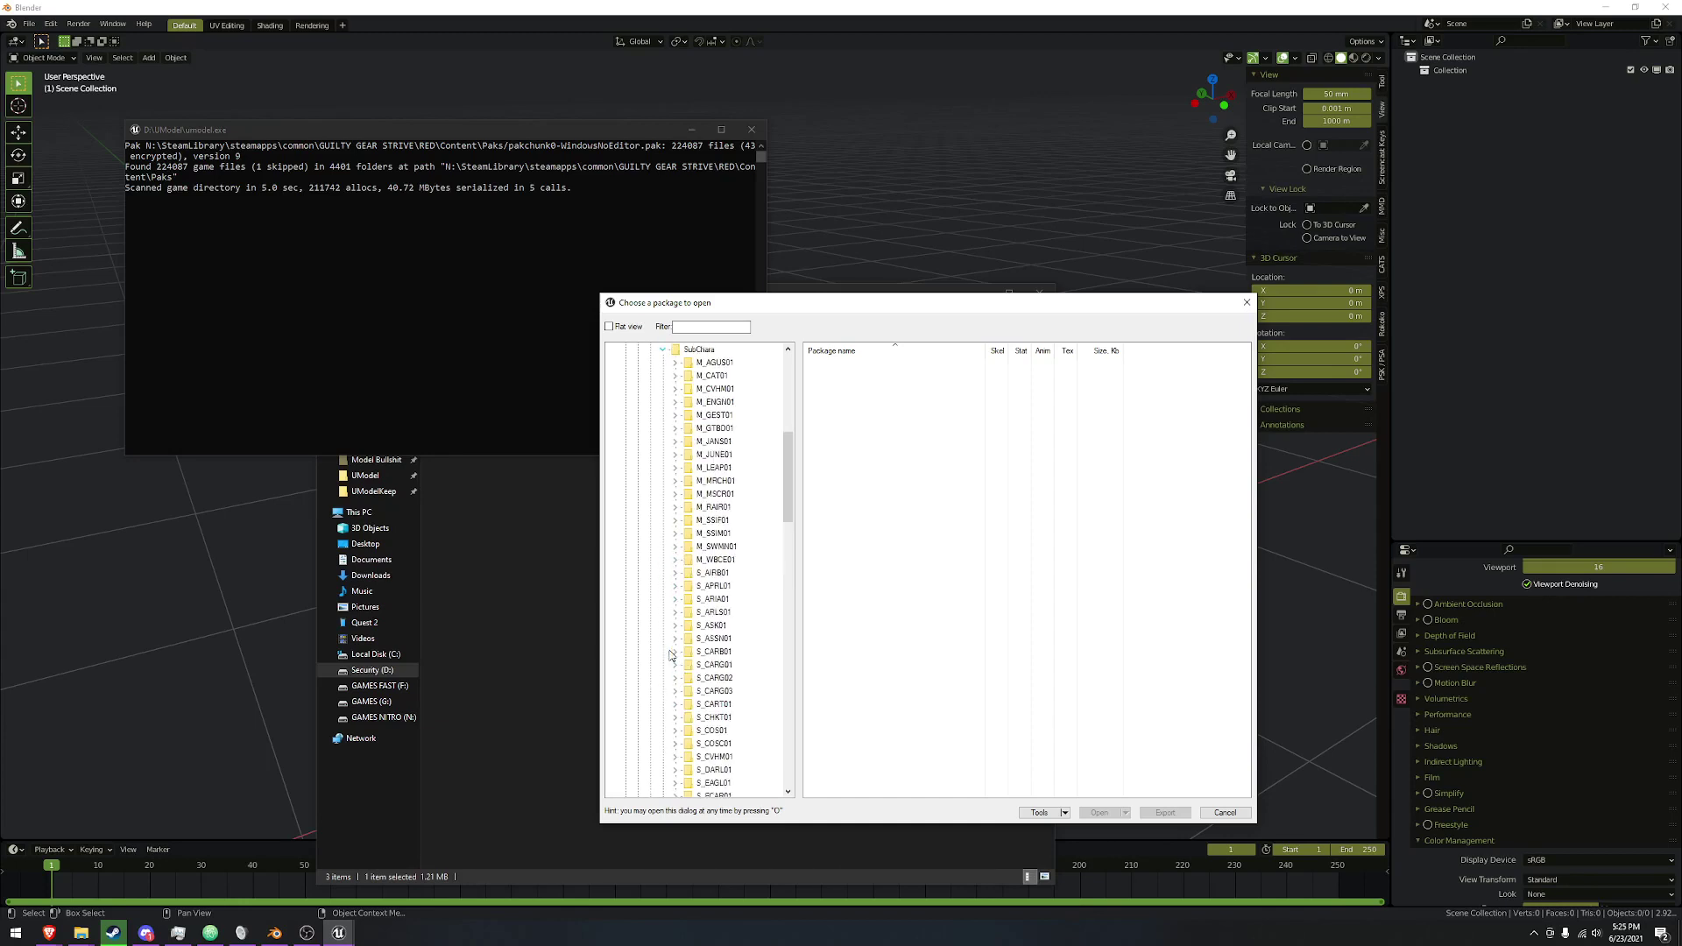
{"action": "scroll", "coordinate": [710, 498], "scroll_direction": "down", "scroll_amount": 5}
{"action": "scroll", "coordinate": [710, 499], "scroll_direction": "down", "scroll_amount": 3}
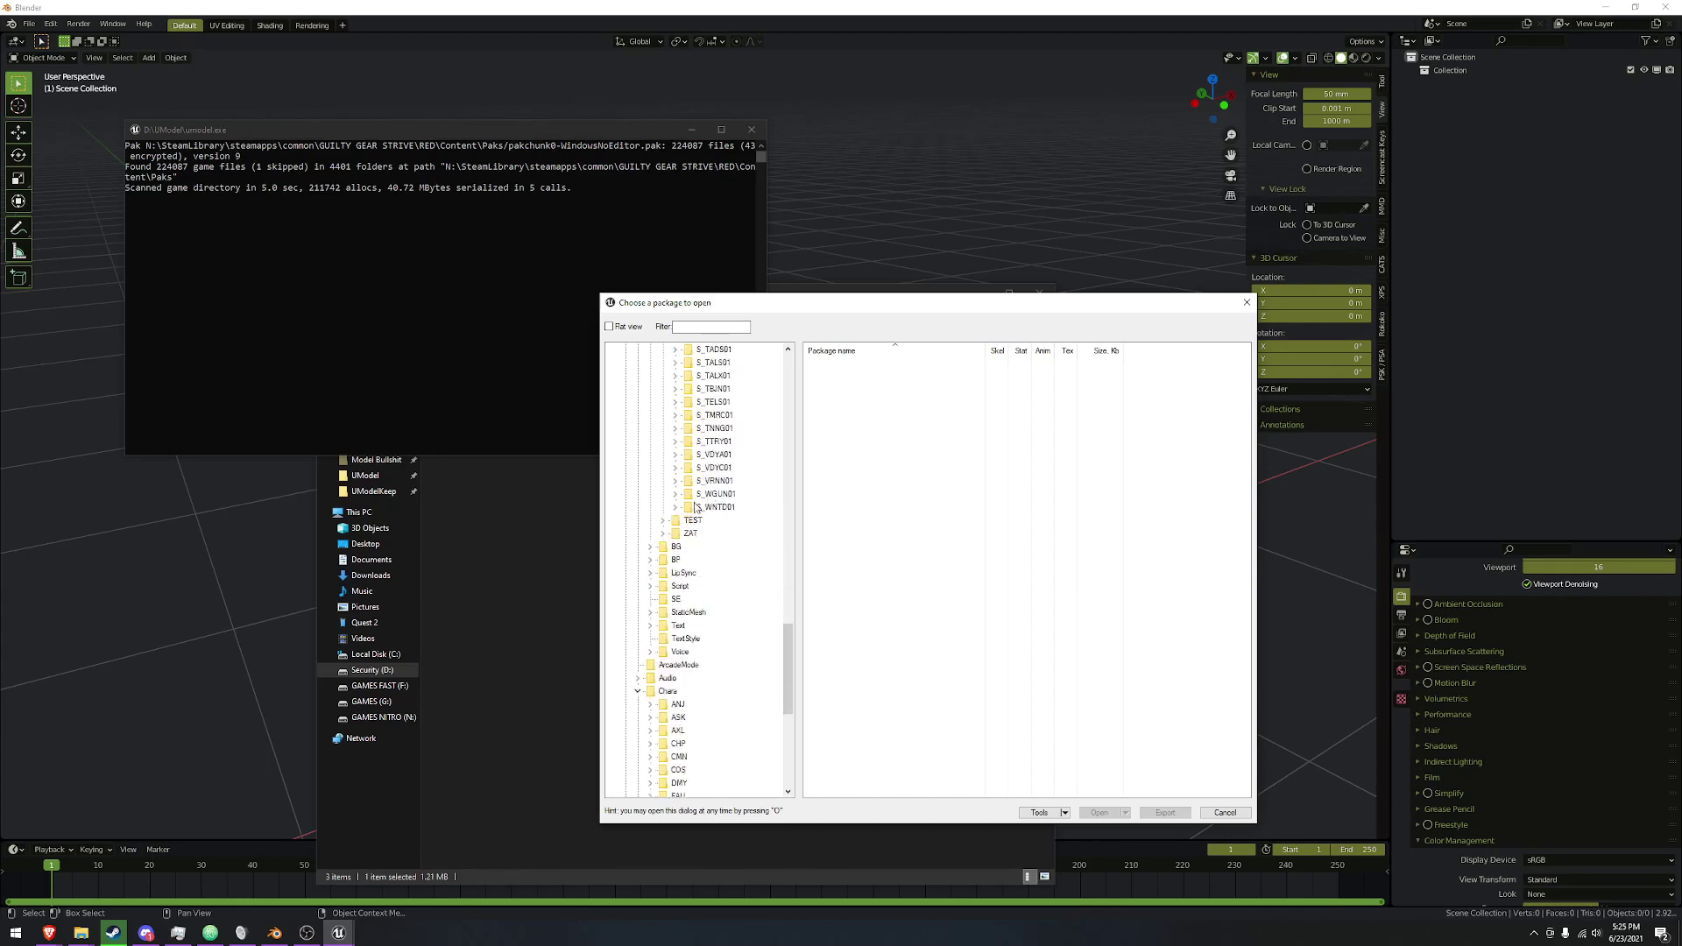
{"action": "scroll", "coordinate": [724, 534], "scroll_direction": "up", "scroll_amount": 3}
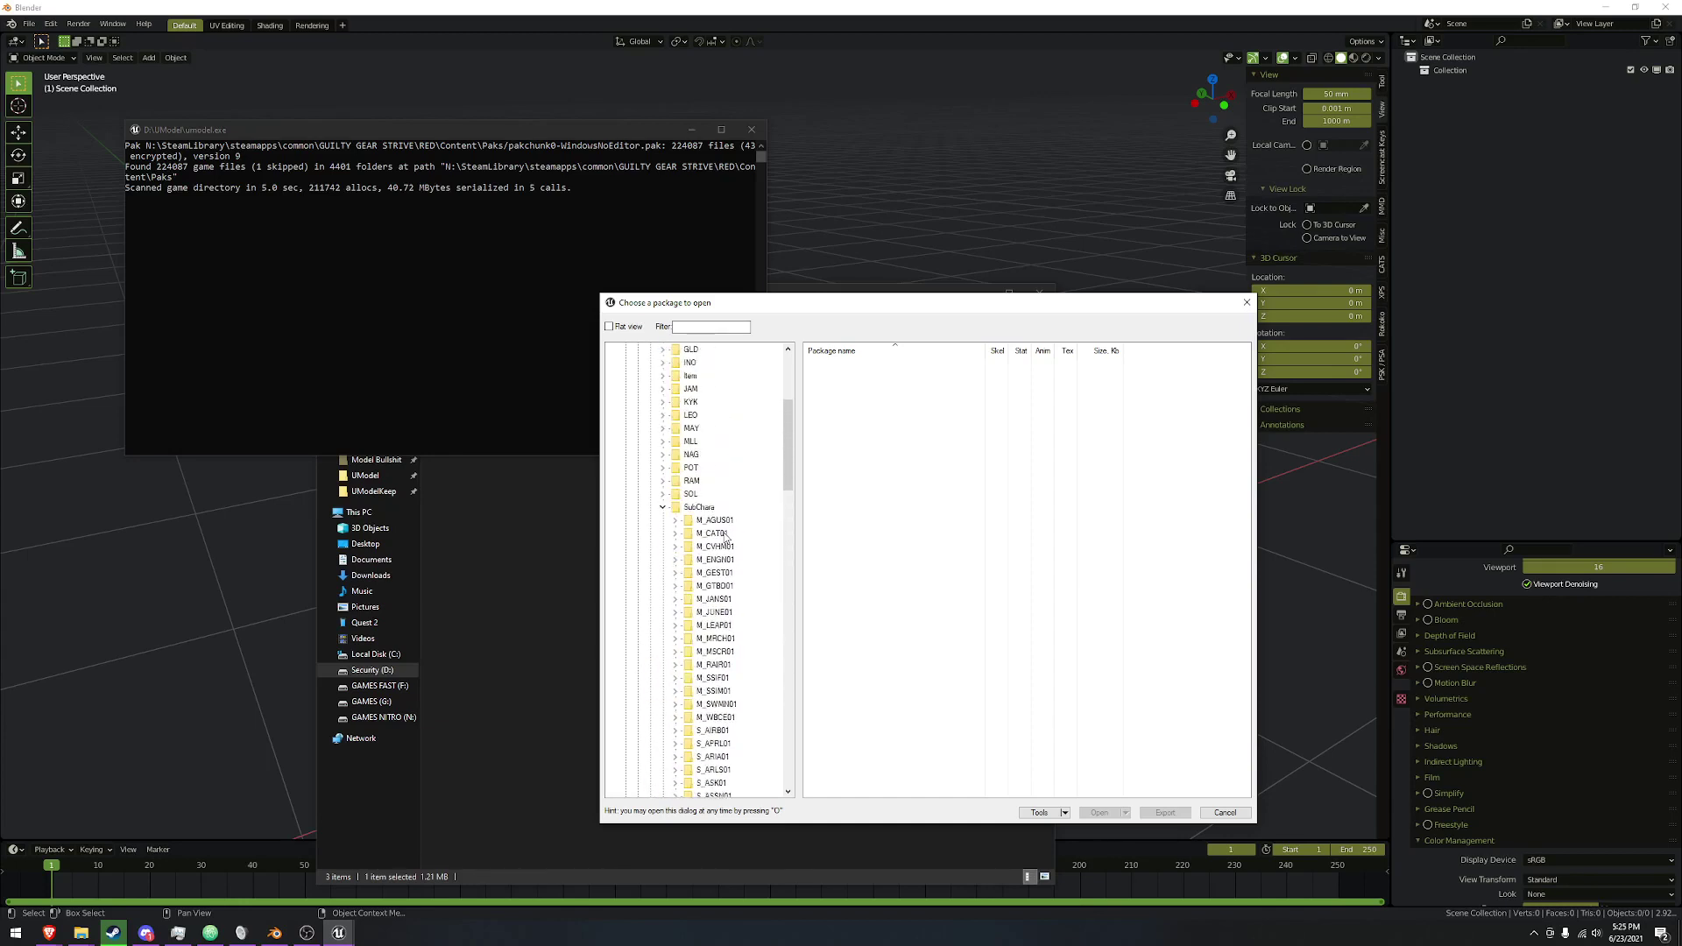
{"action": "scroll", "coordinate": [726, 538], "scroll_direction": "down", "scroll_amount": 3}
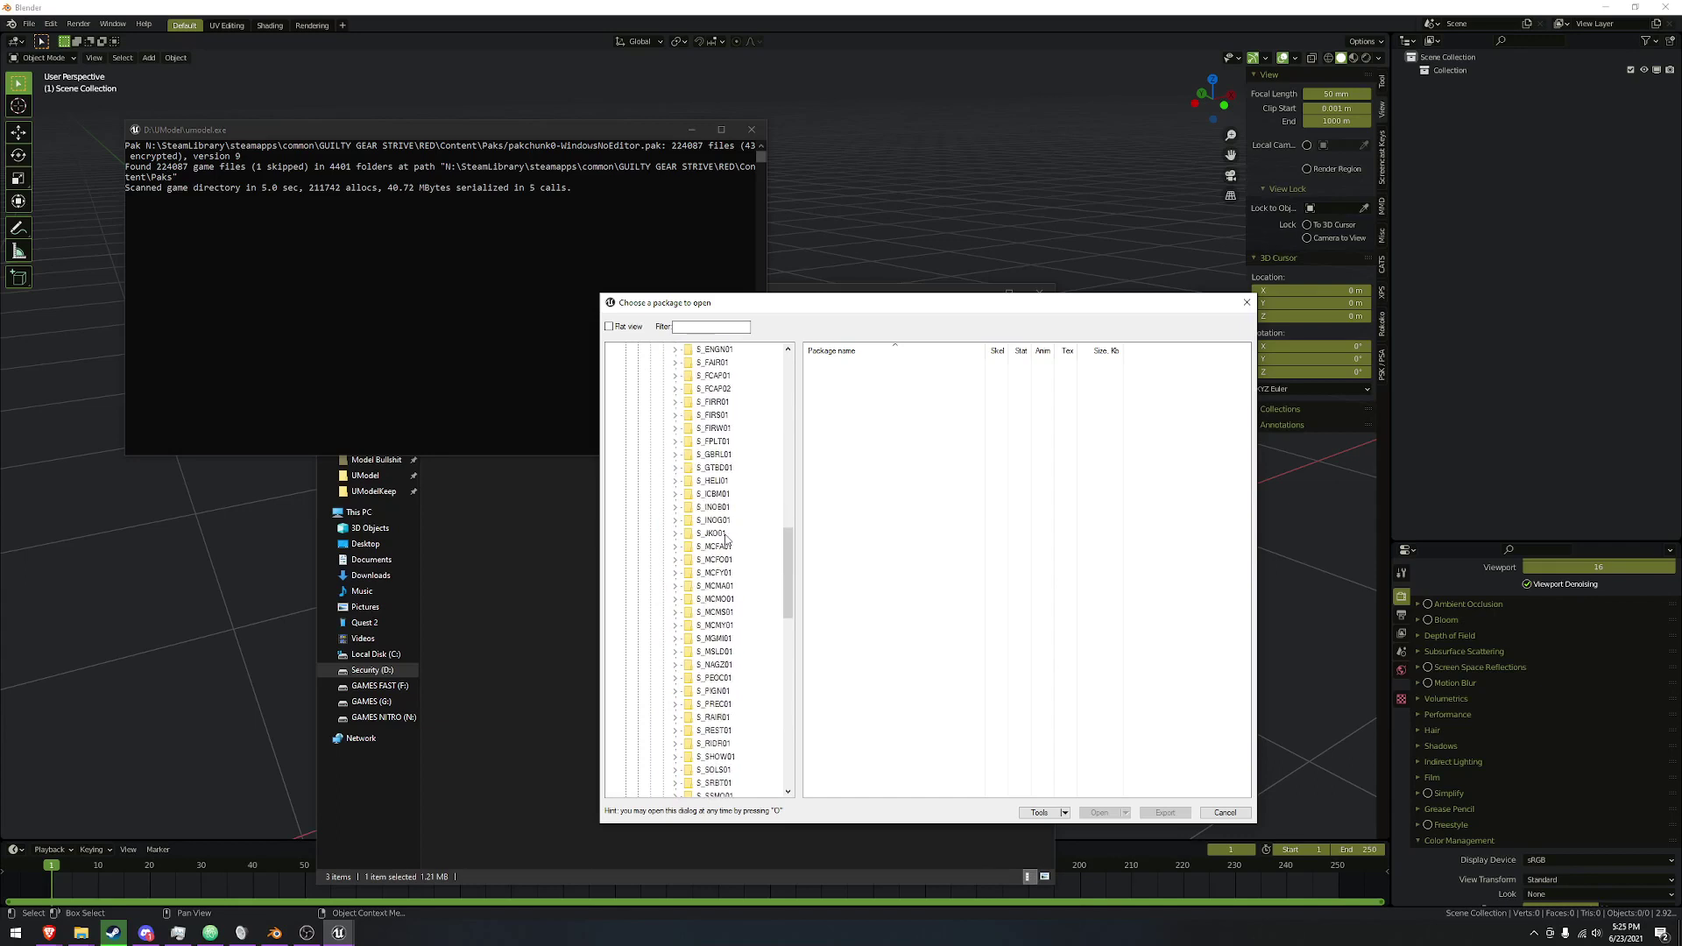
{"action": "scroll", "coordinate": [726, 538], "scroll_direction": "down", "scroll_amount": 2}
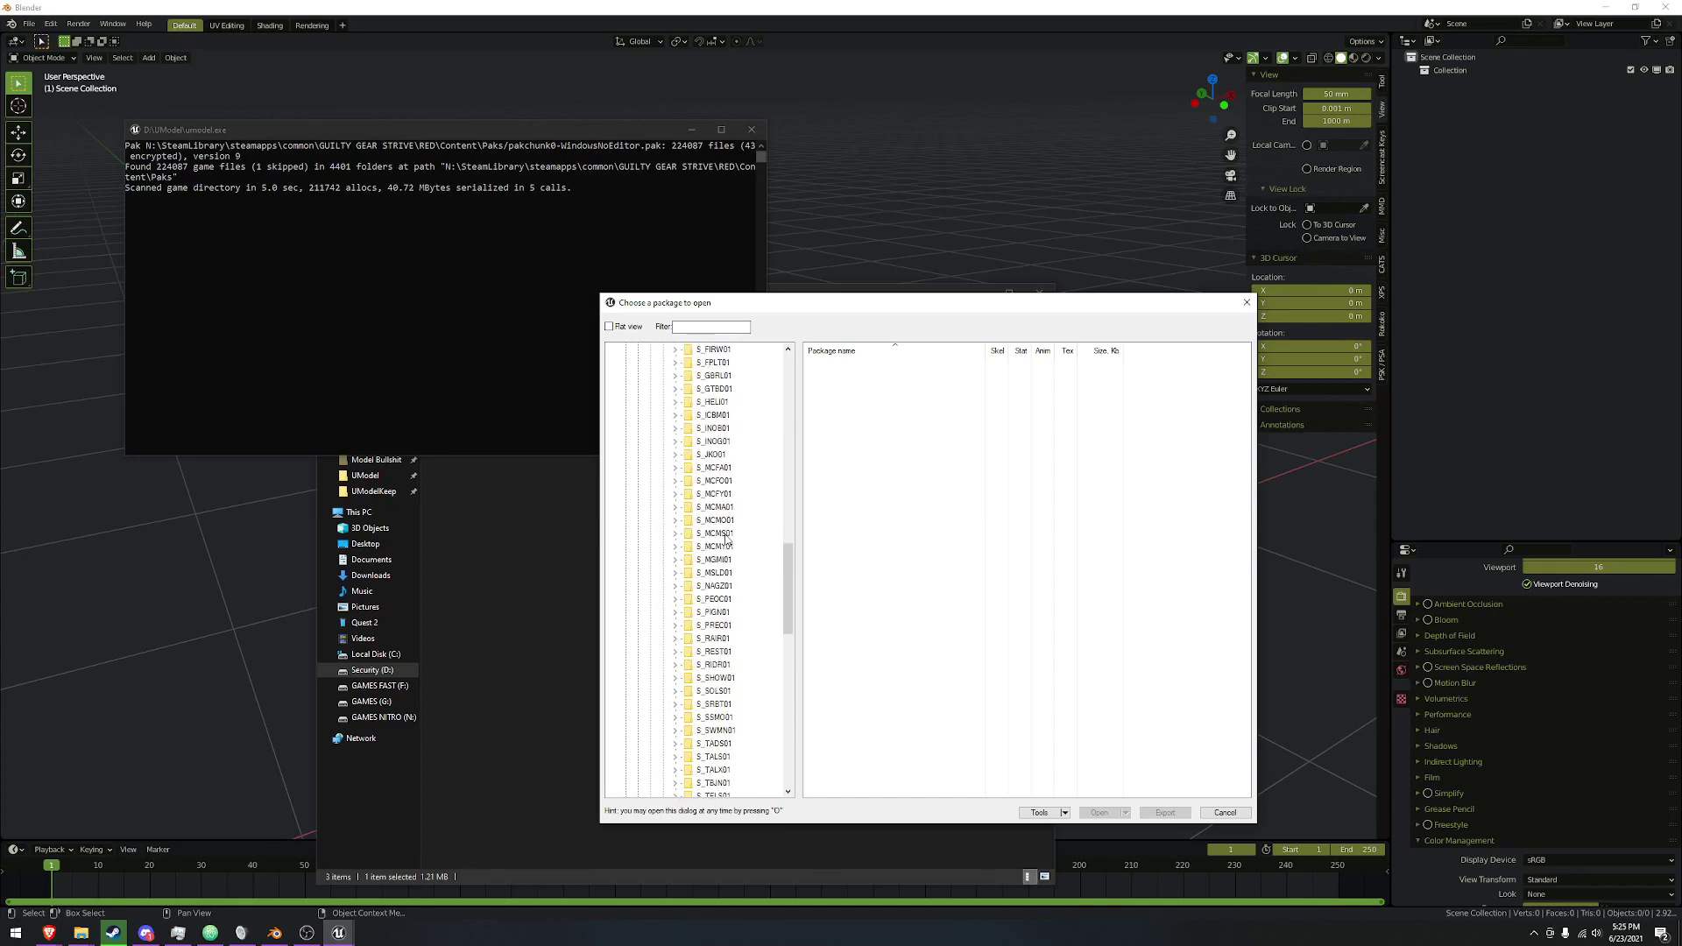
{"action": "scroll", "coordinate": [725, 538], "scroll_direction": "down", "scroll_amount": 1}
{"action": "scroll", "coordinate": [726, 560], "scroll_direction": "down", "scroll_amount": 1}
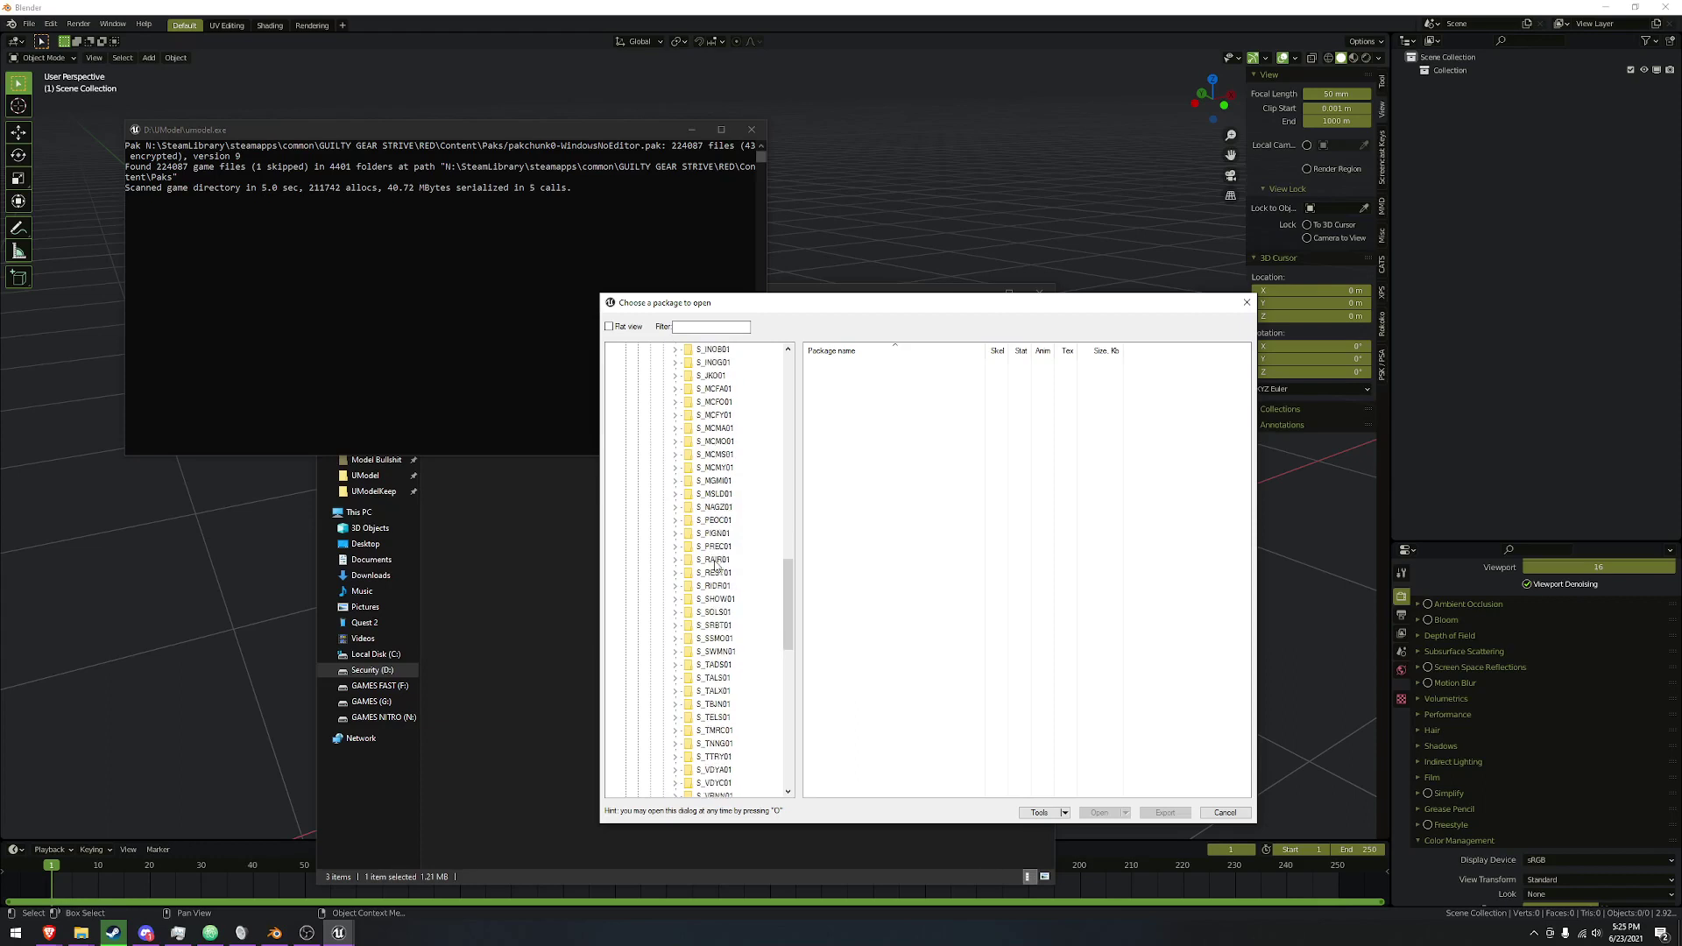
{"action": "scroll", "coordinate": [741, 649], "scroll_direction": "up", "scroll_amount": 15}
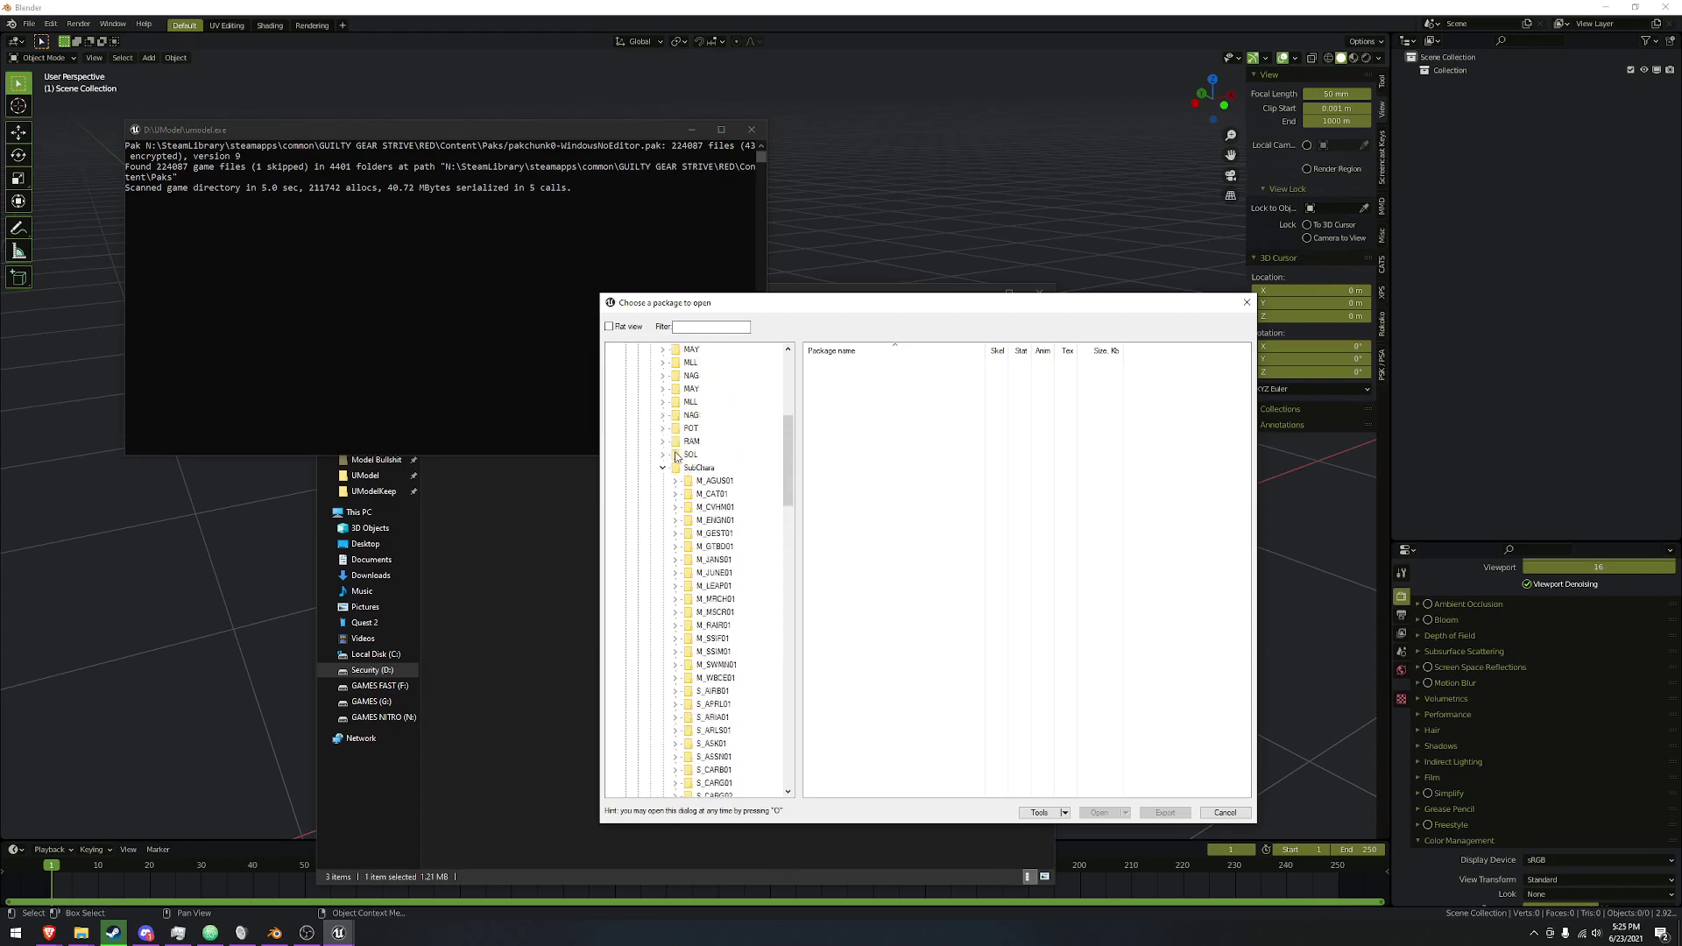
Collapse the SOL, sub-folder and Adv nodes, leaving Chara's character folders listed.
{"action": "left_click", "coordinate": [663, 571]}
{"action": "scroll", "coordinate": [663, 562], "scroll_direction": "up", "scroll_amount": 4}
{"action": "left_click", "coordinate": [650, 467]}
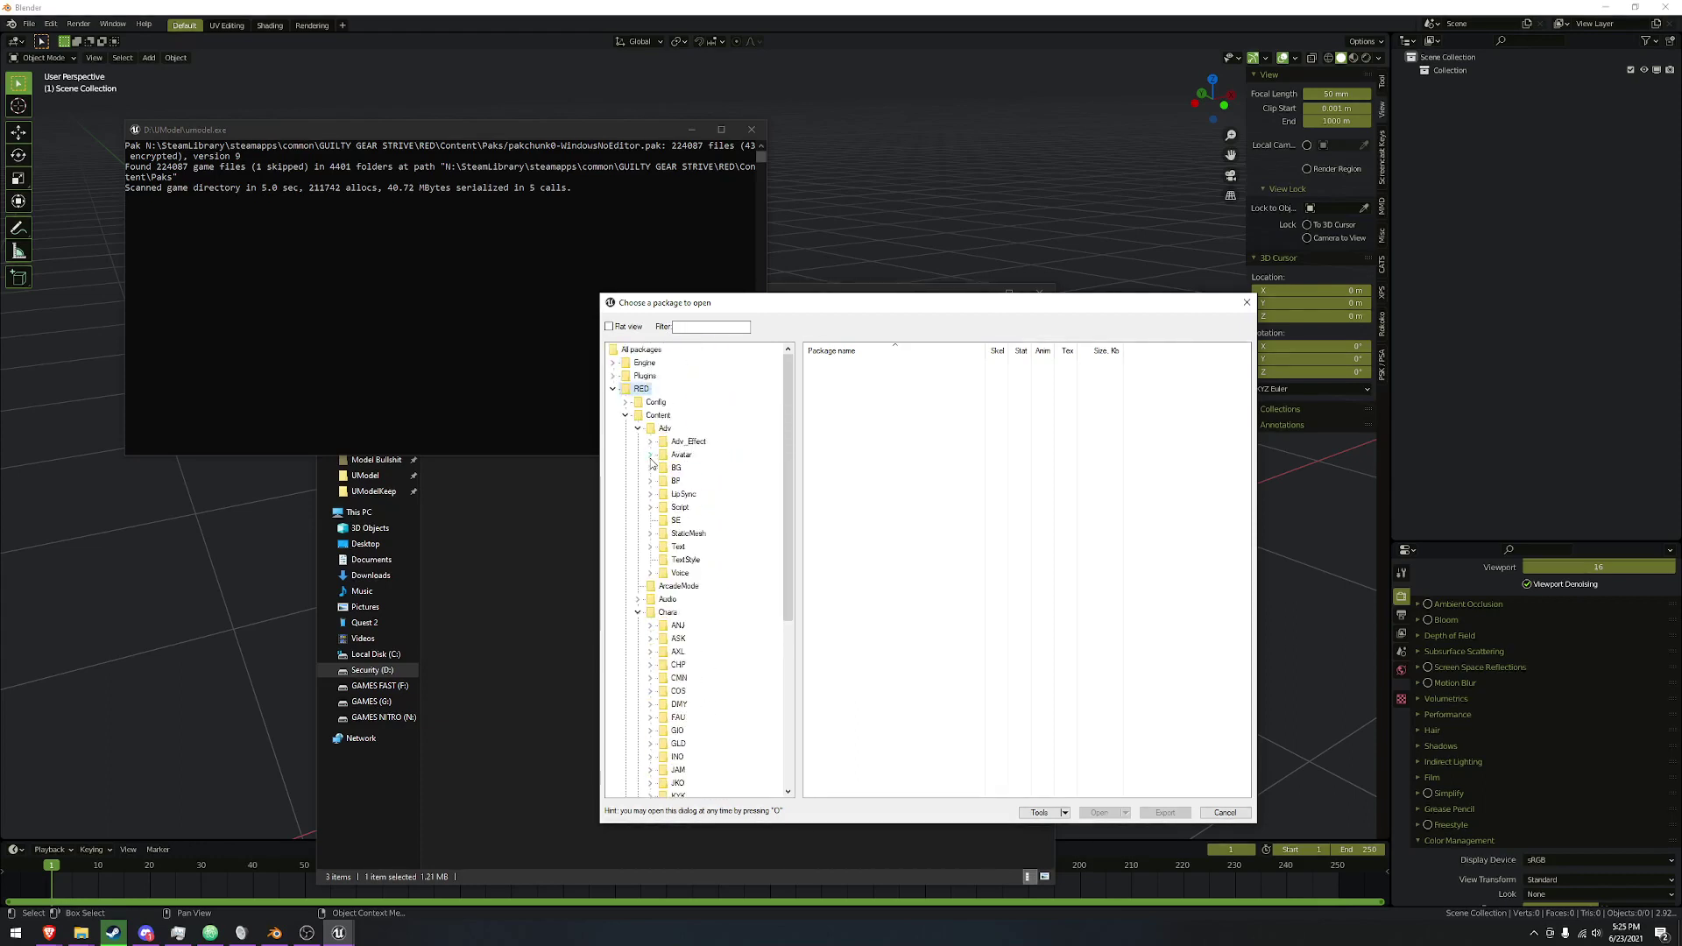
{"action": "left_click", "coordinate": [637, 428]}
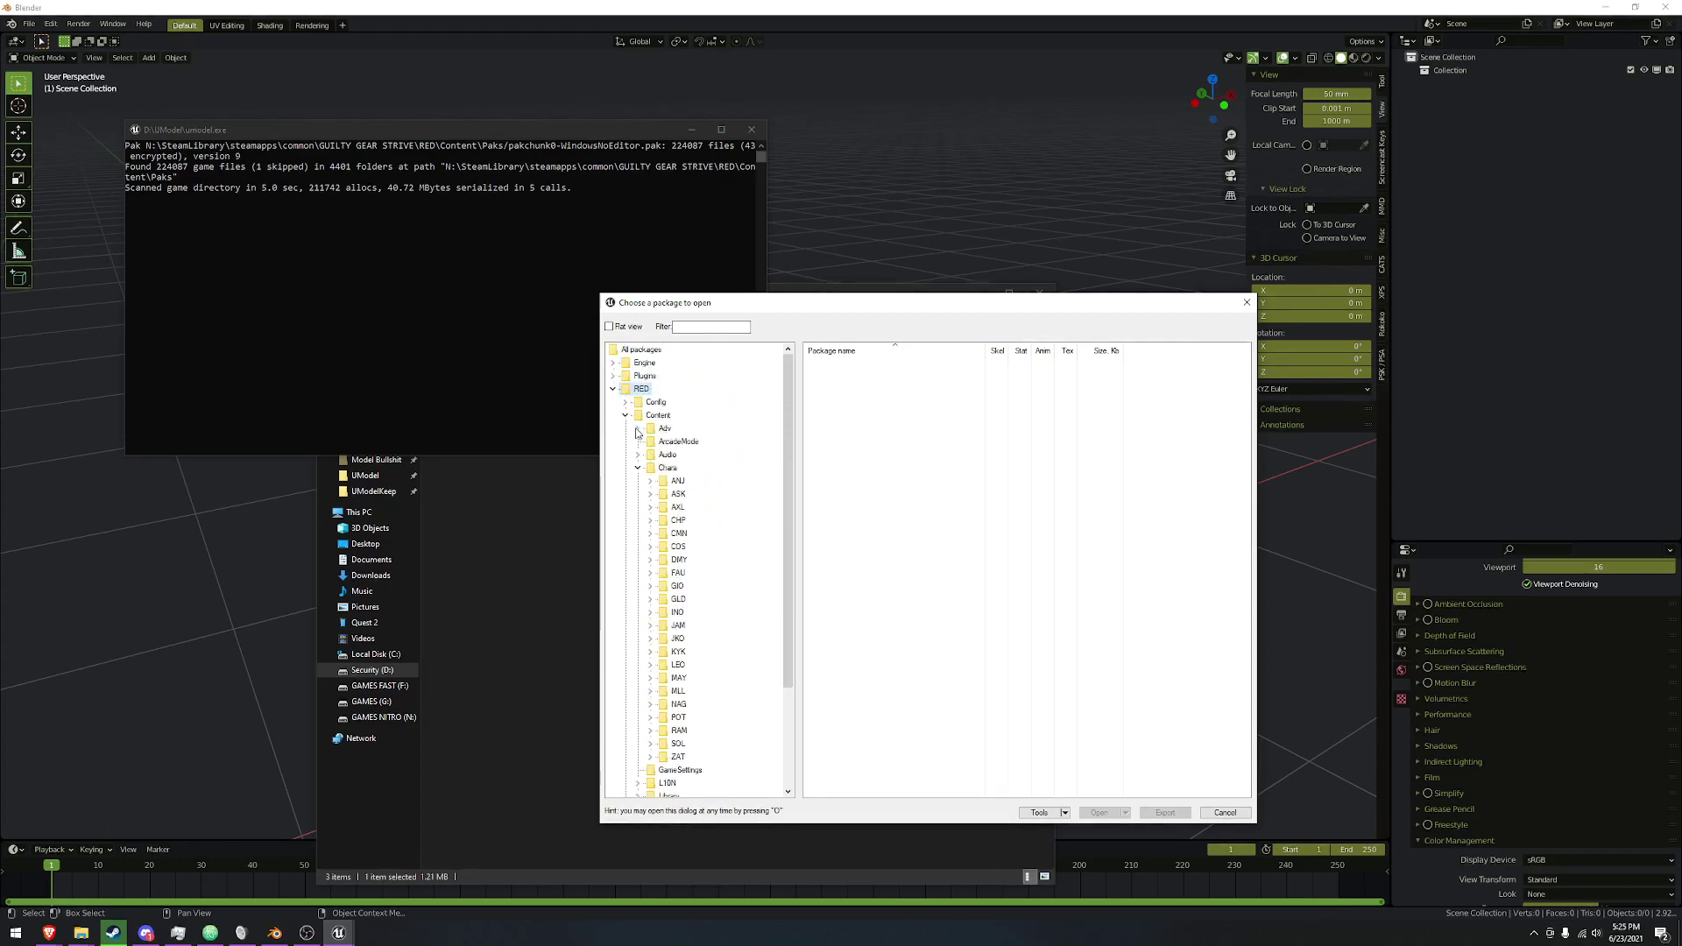
Open AXL > Costume01 > Mesh to list axl_body and the other mesh packages.
{"action": "left_click", "coordinate": [650, 507]}
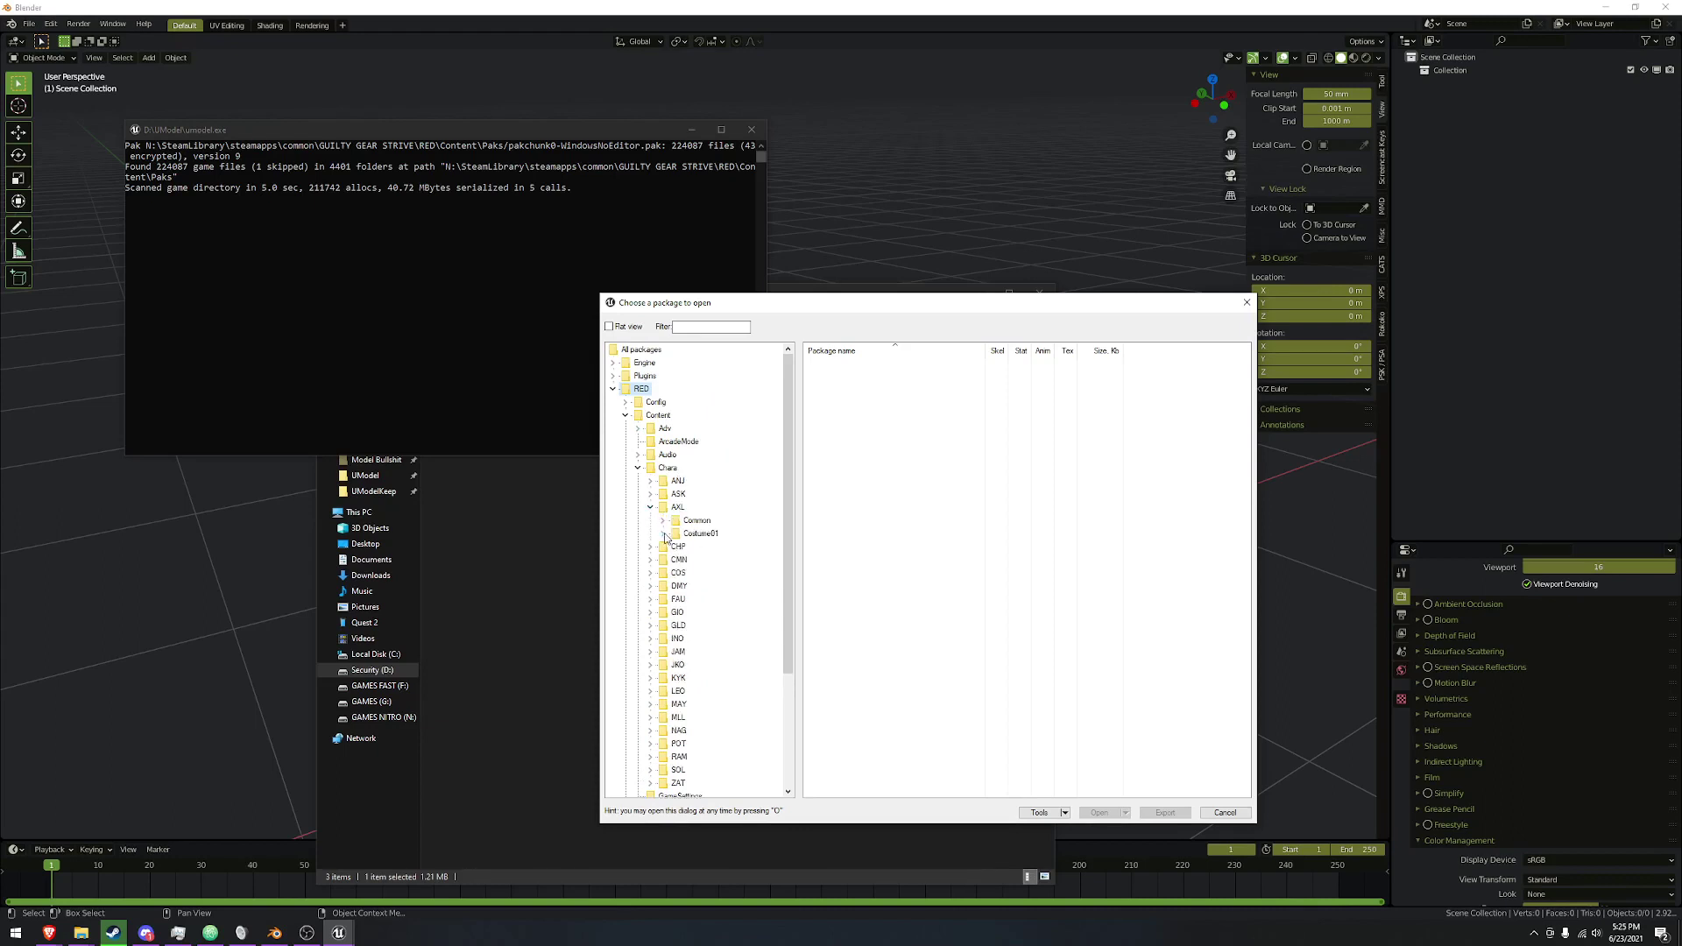
{"action": "left_click", "coordinate": [663, 534]}
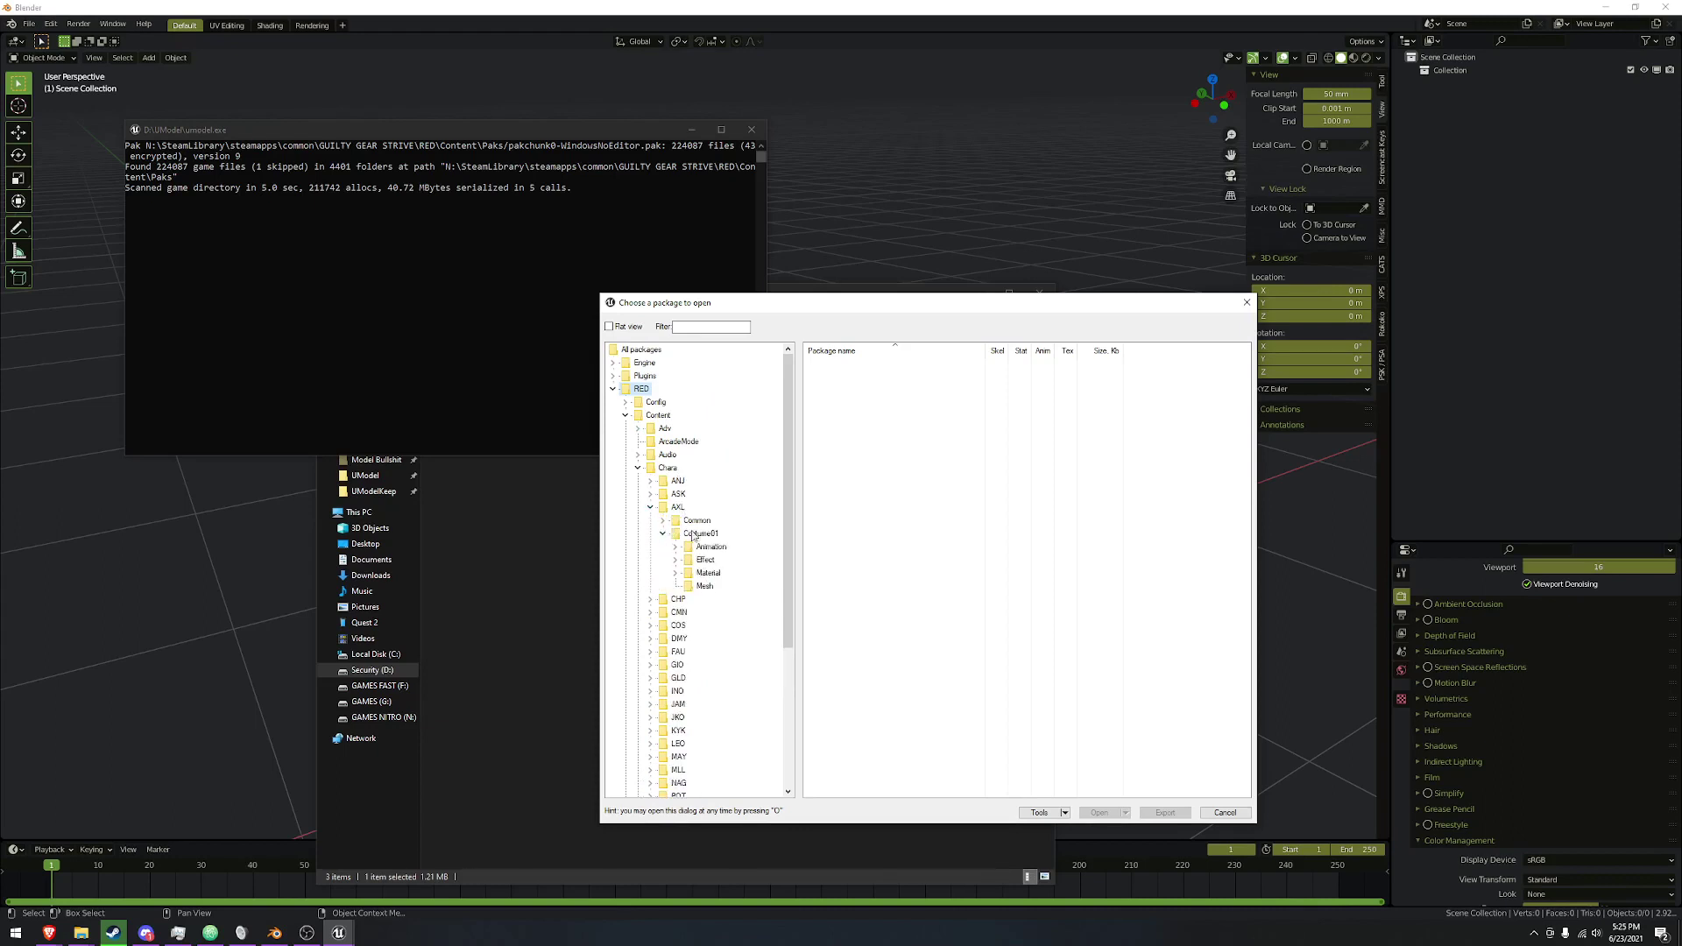
{"action": "left_click", "coordinate": [703, 587]}
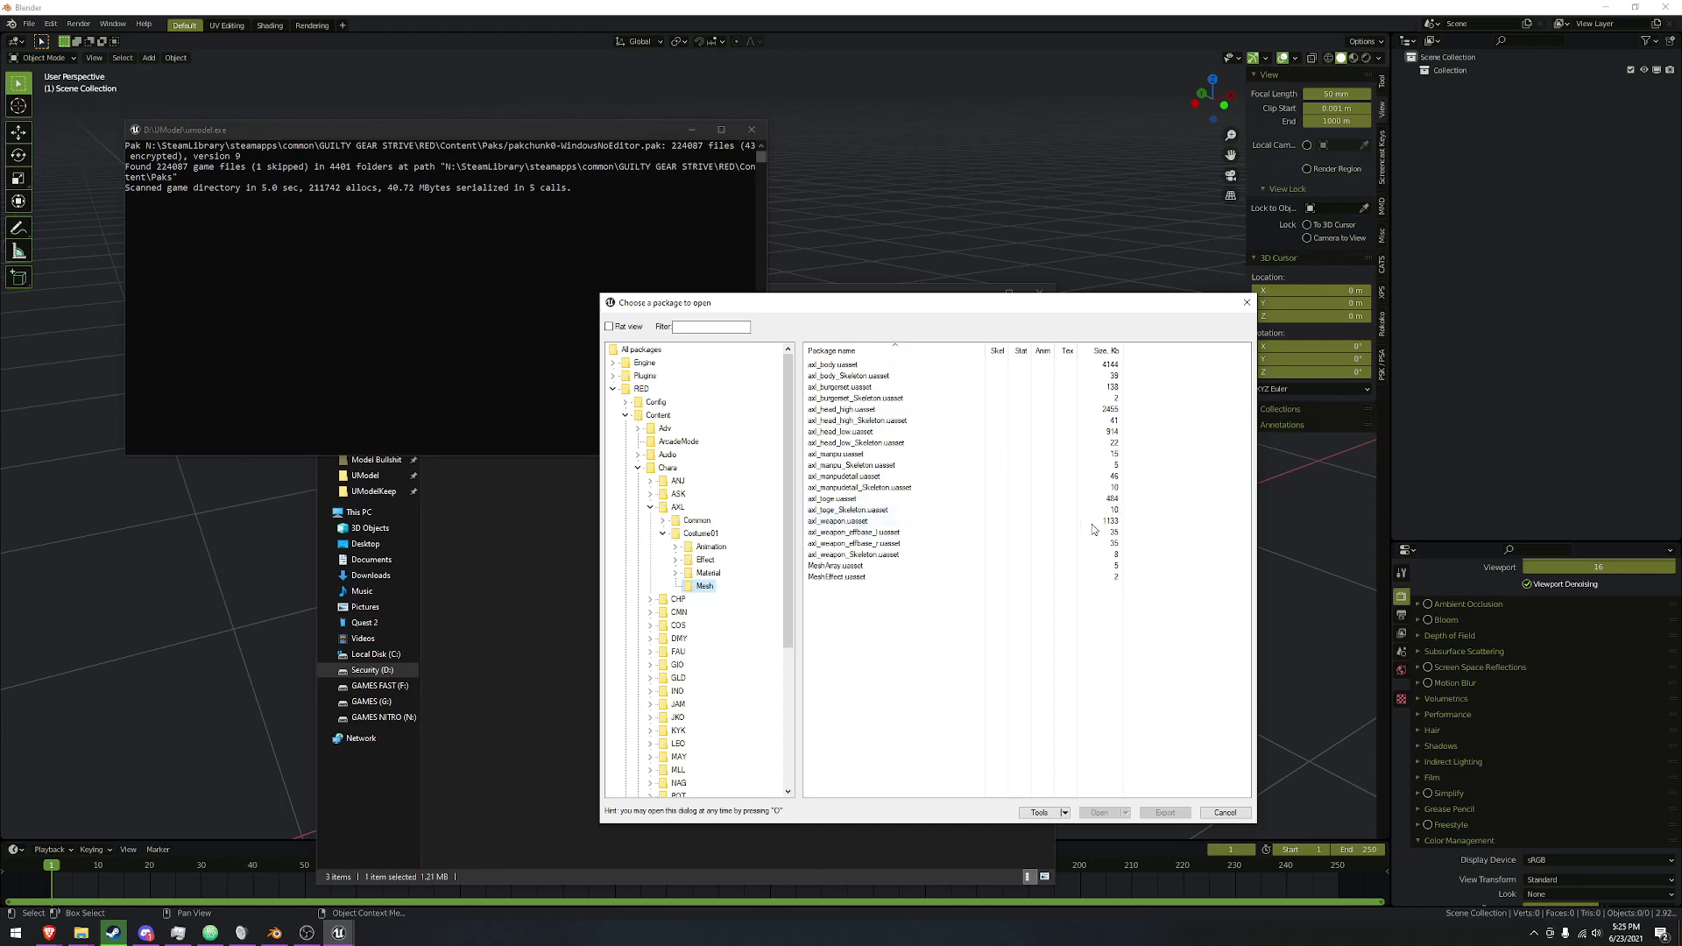
Load and orbit the axl_body mesh, then the axl_burgerset mesh.
{"action": "double_click", "coordinate": [844, 367]}
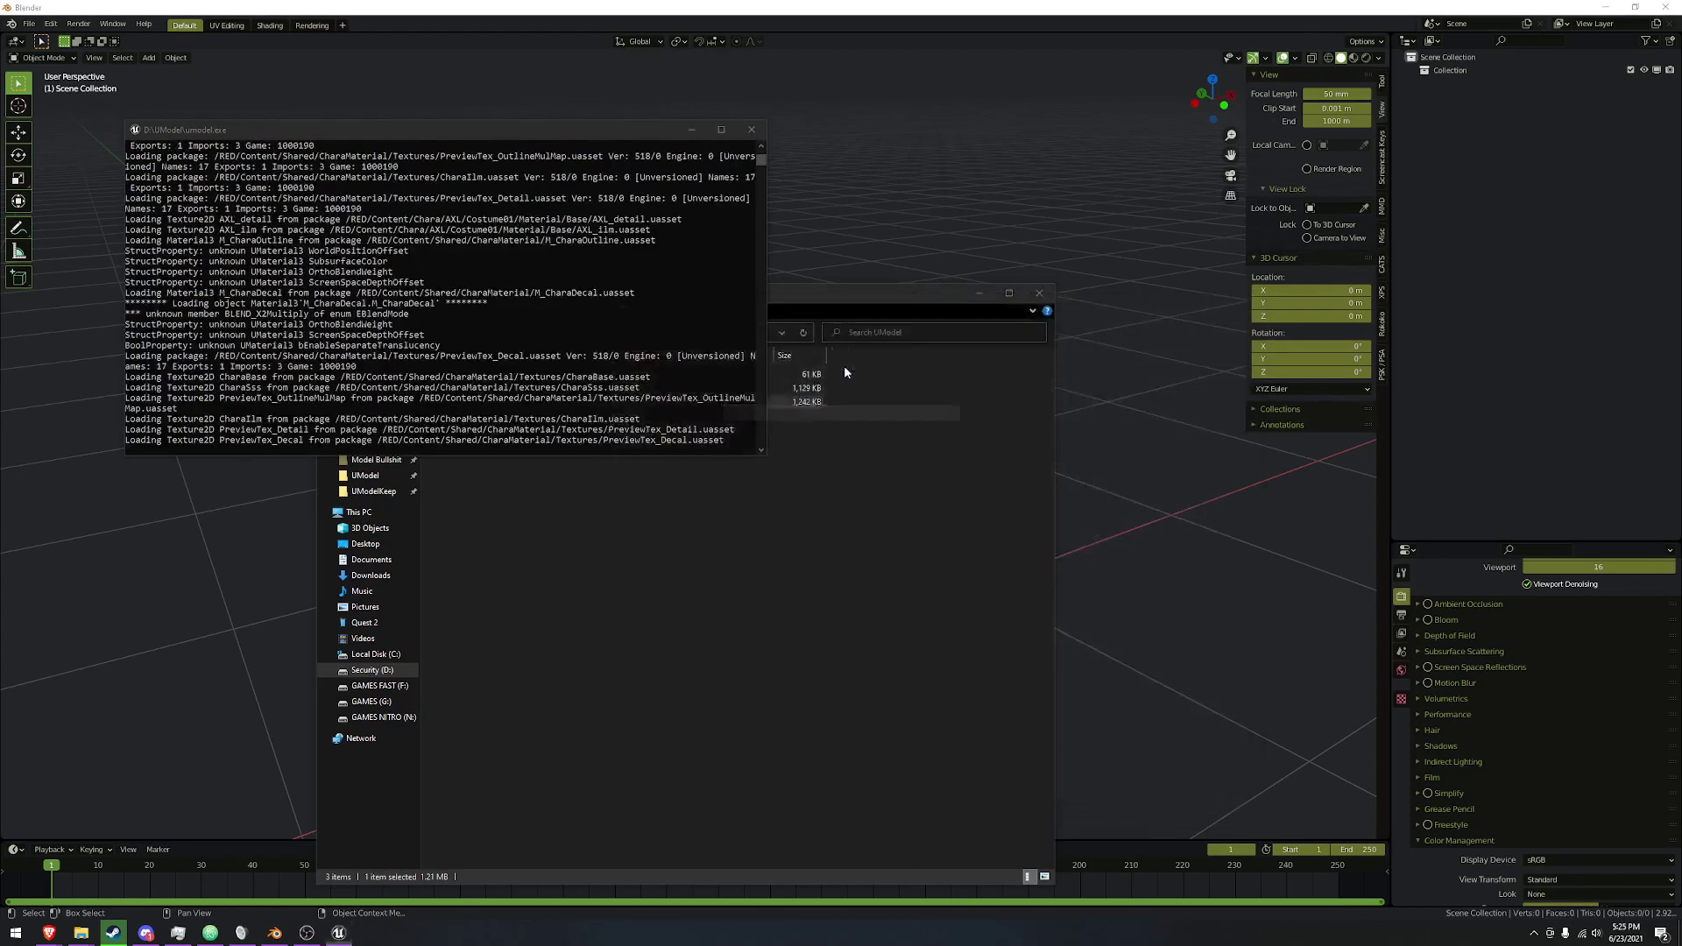
{"action": "left_click_drag", "start_coordinate": [847, 378], "coordinate": [799, 405]}
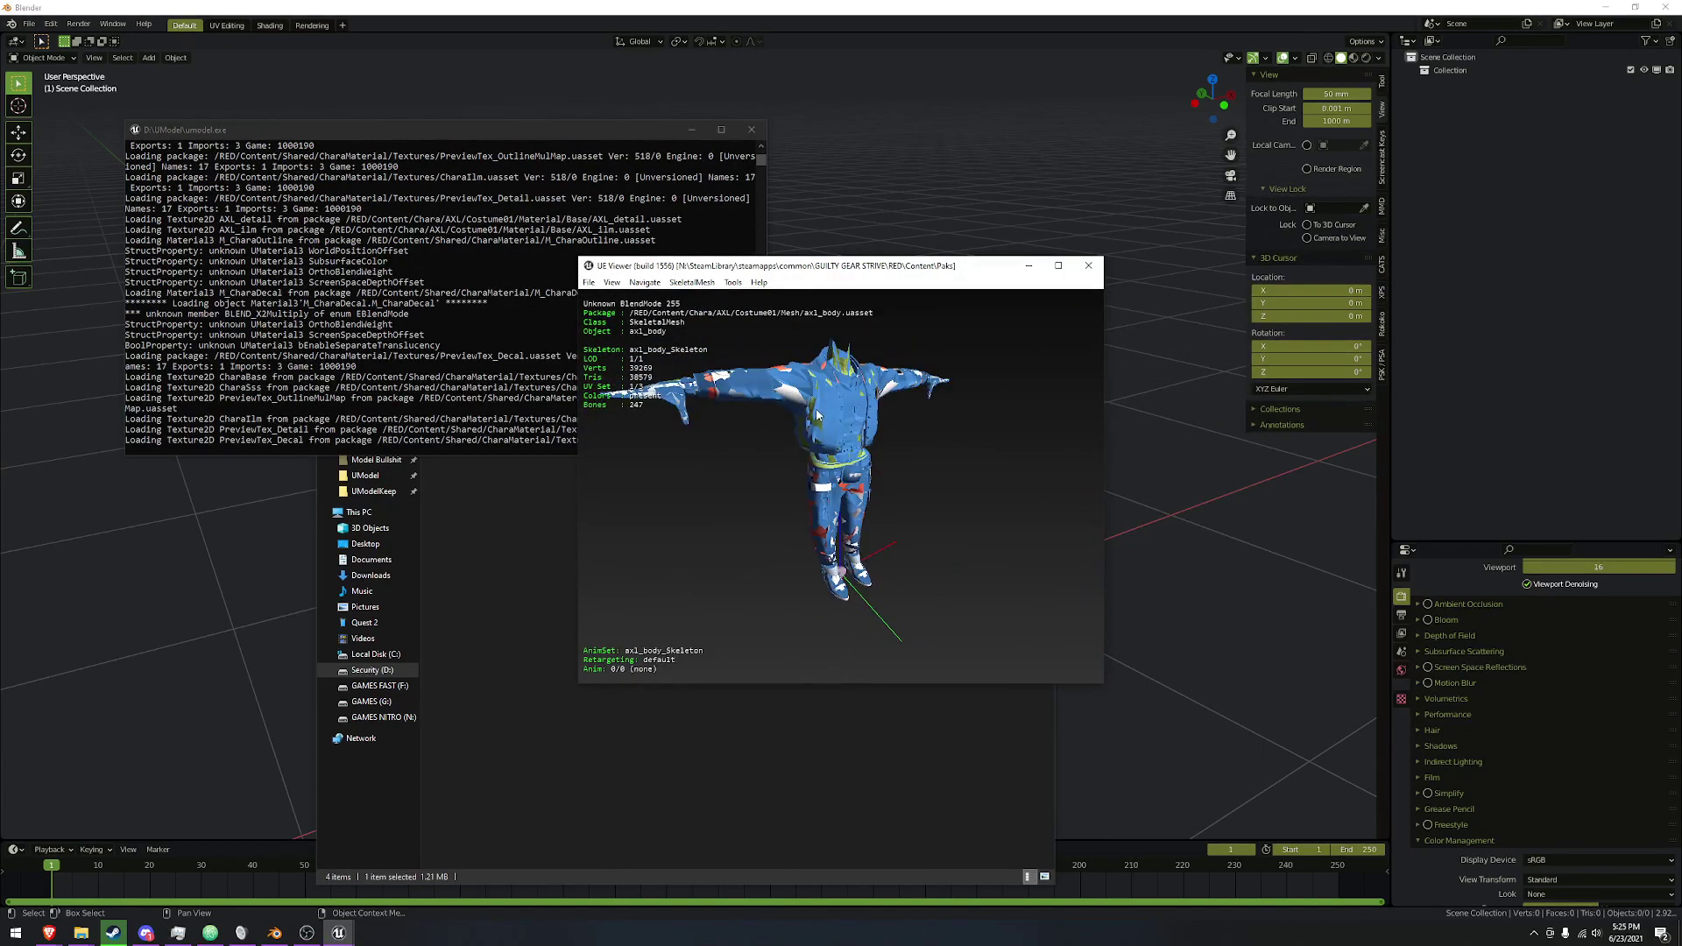
{"action": "key", "text": "o"}
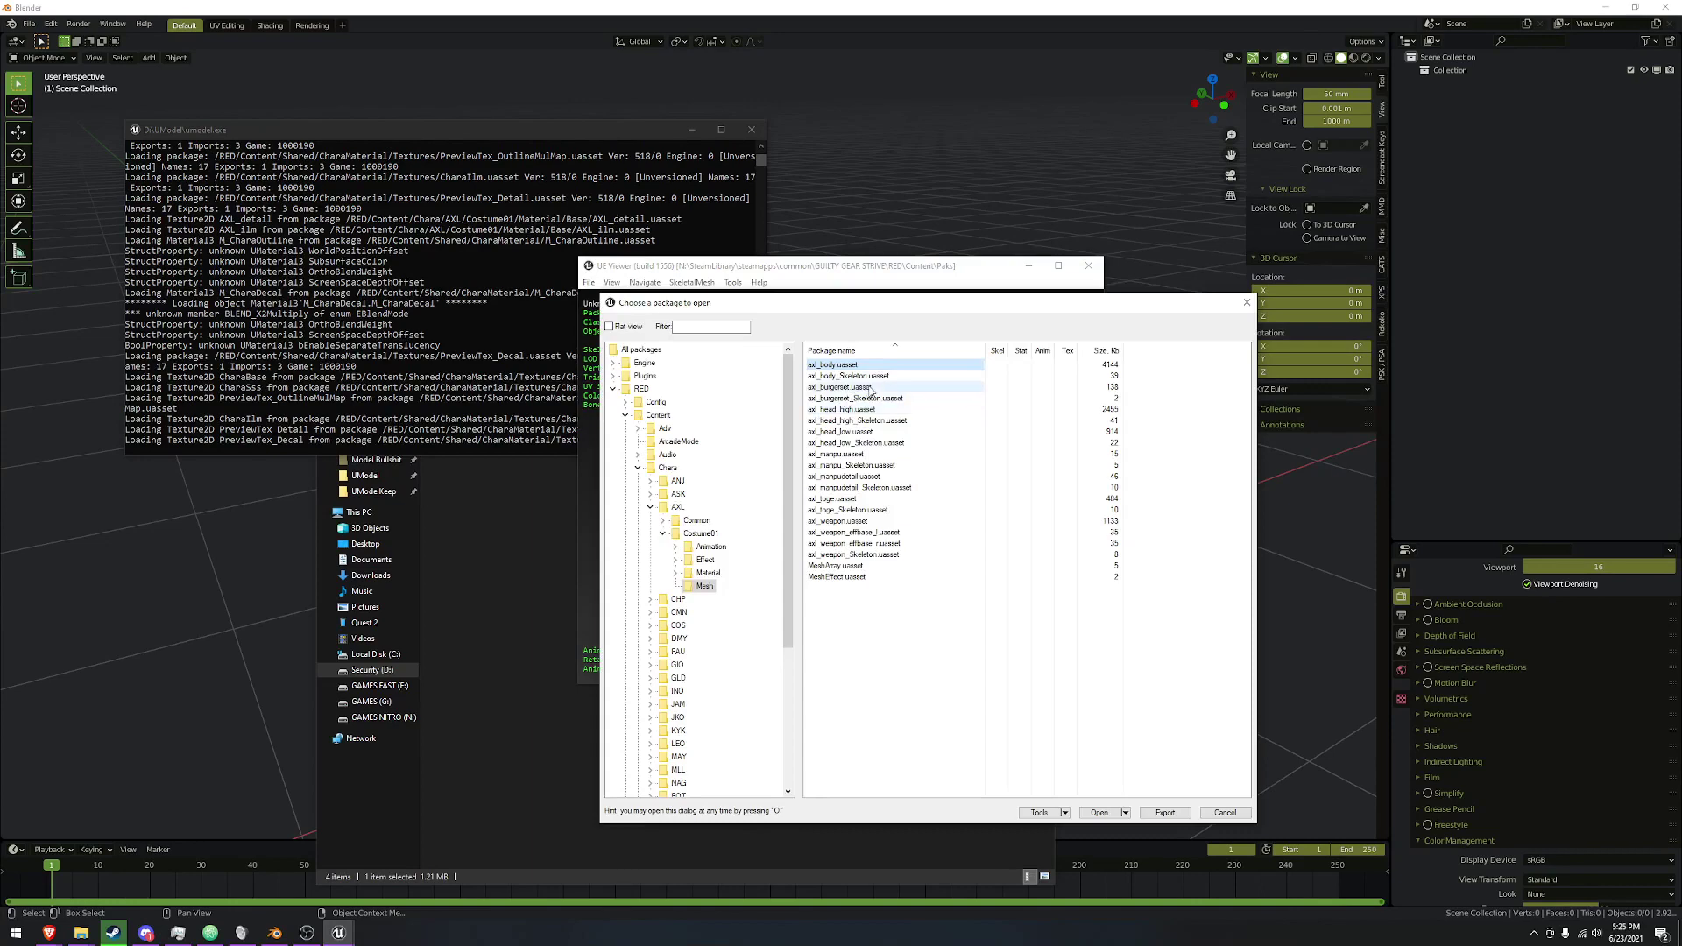
{"action": "double_click", "coordinate": [839, 386]}
{"action": "mouse_move", "coordinate": [840, 386]}
{"action": "left_mouse_down"}
{"action": "mouse_move", "coordinate": [911, 394]}
{"action": "mouse_move", "coordinate": [865, 407]}
{"action": "left_mouse_up"}
Preview axl_head_high, then reload the axl_body mesh.
{"action": "key", "text": "o"}
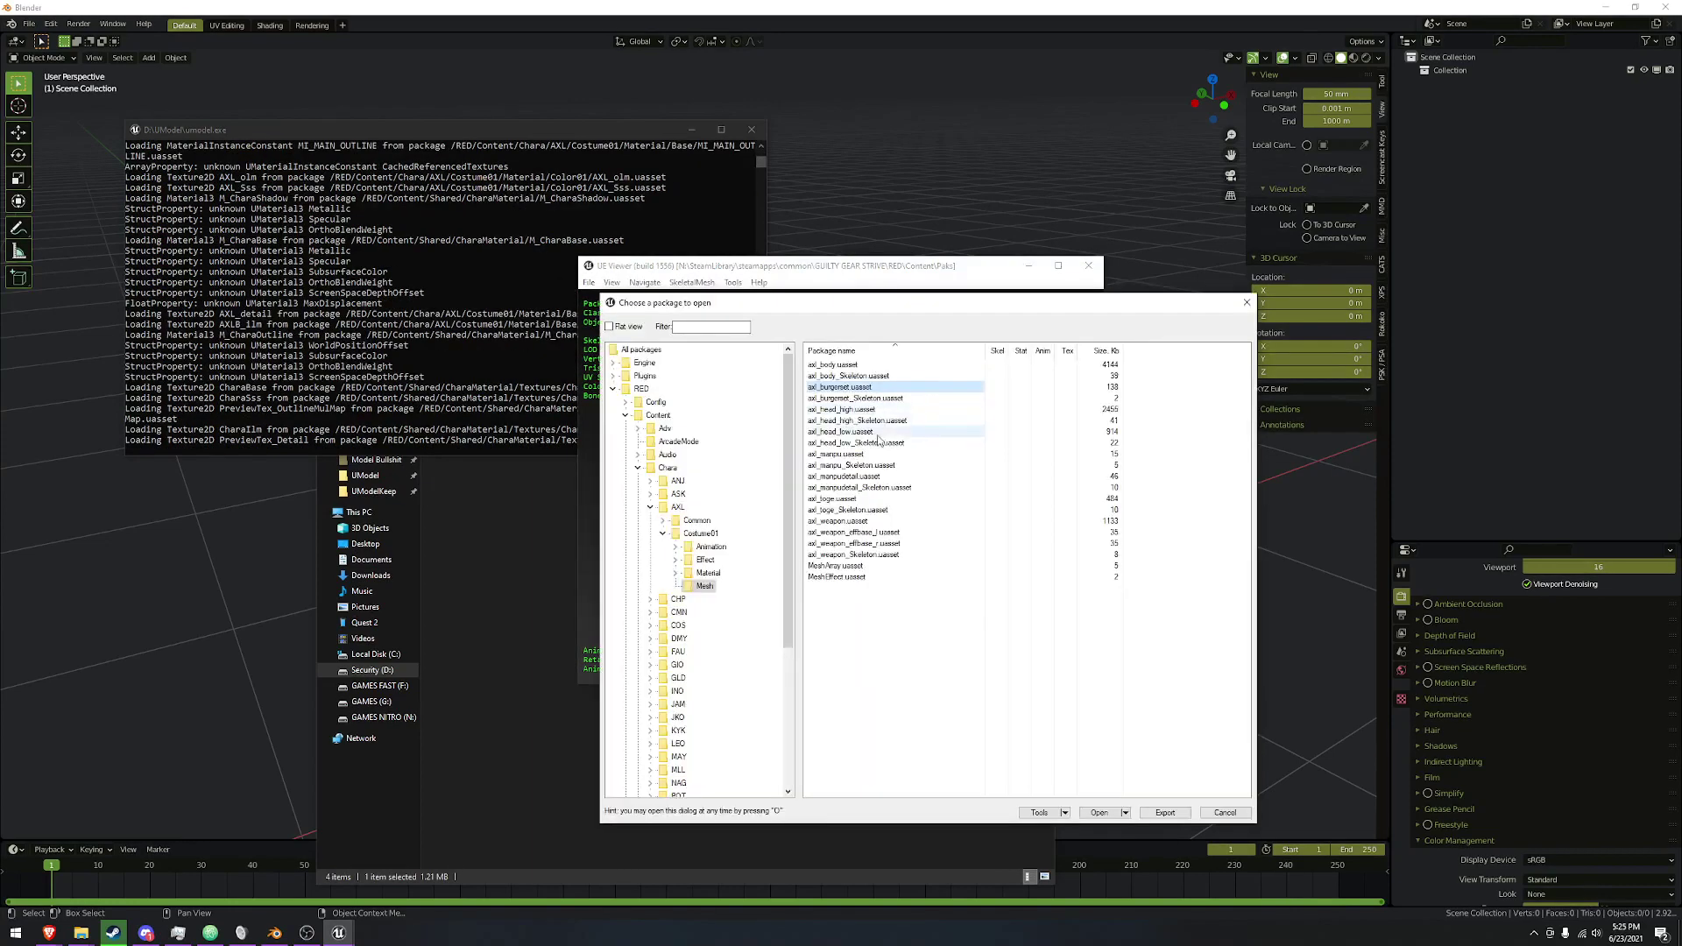
{"action": "left_click", "coordinate": [841, 409]}
{"action": "double_click", "coordinate": [841, 409]}
{"action": "key", "text": "o"}
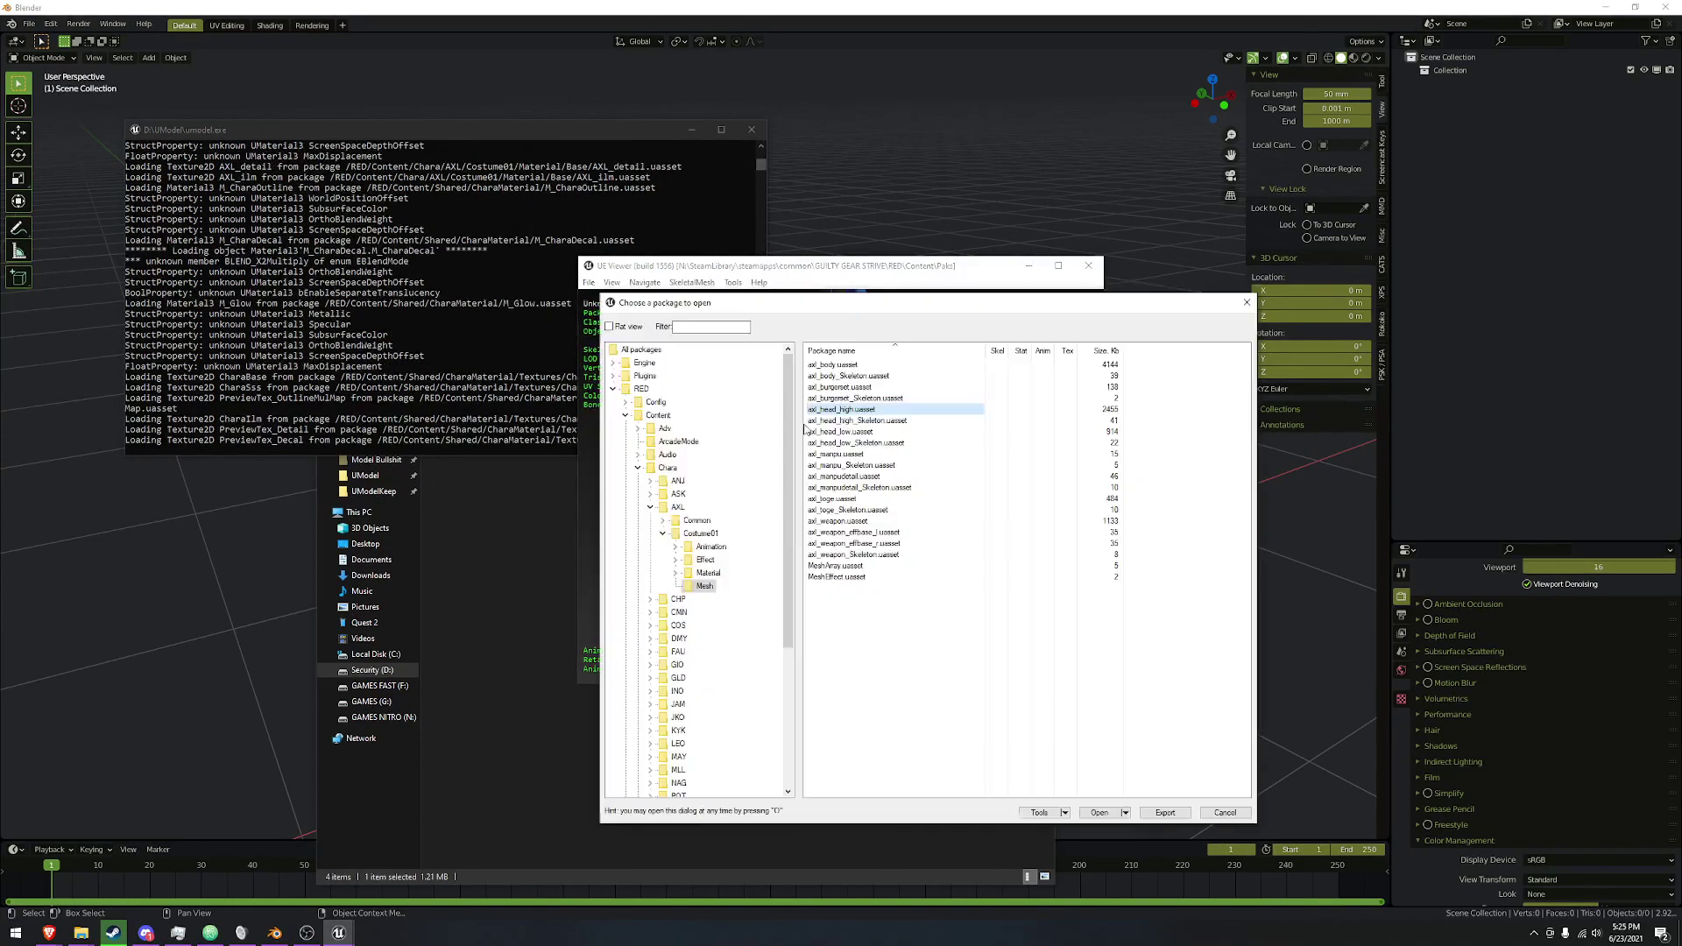
{"action": "double_click", "coordinate": [867, 365]}
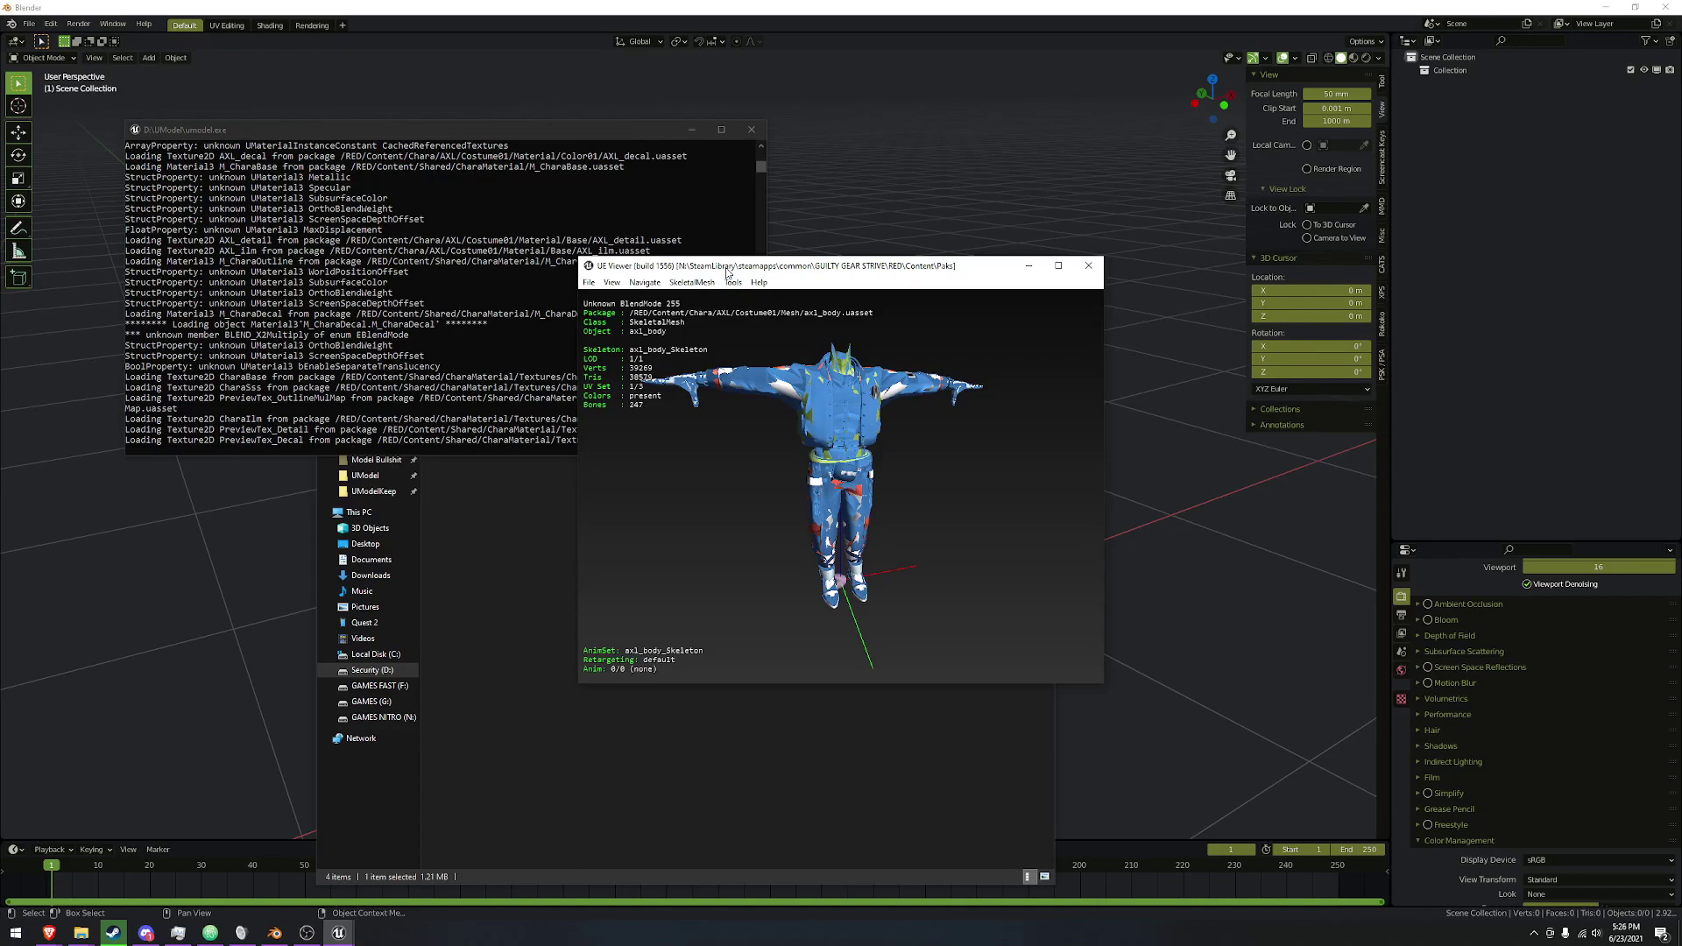
{"action": "left_click", "coordinate": [736, 283]}
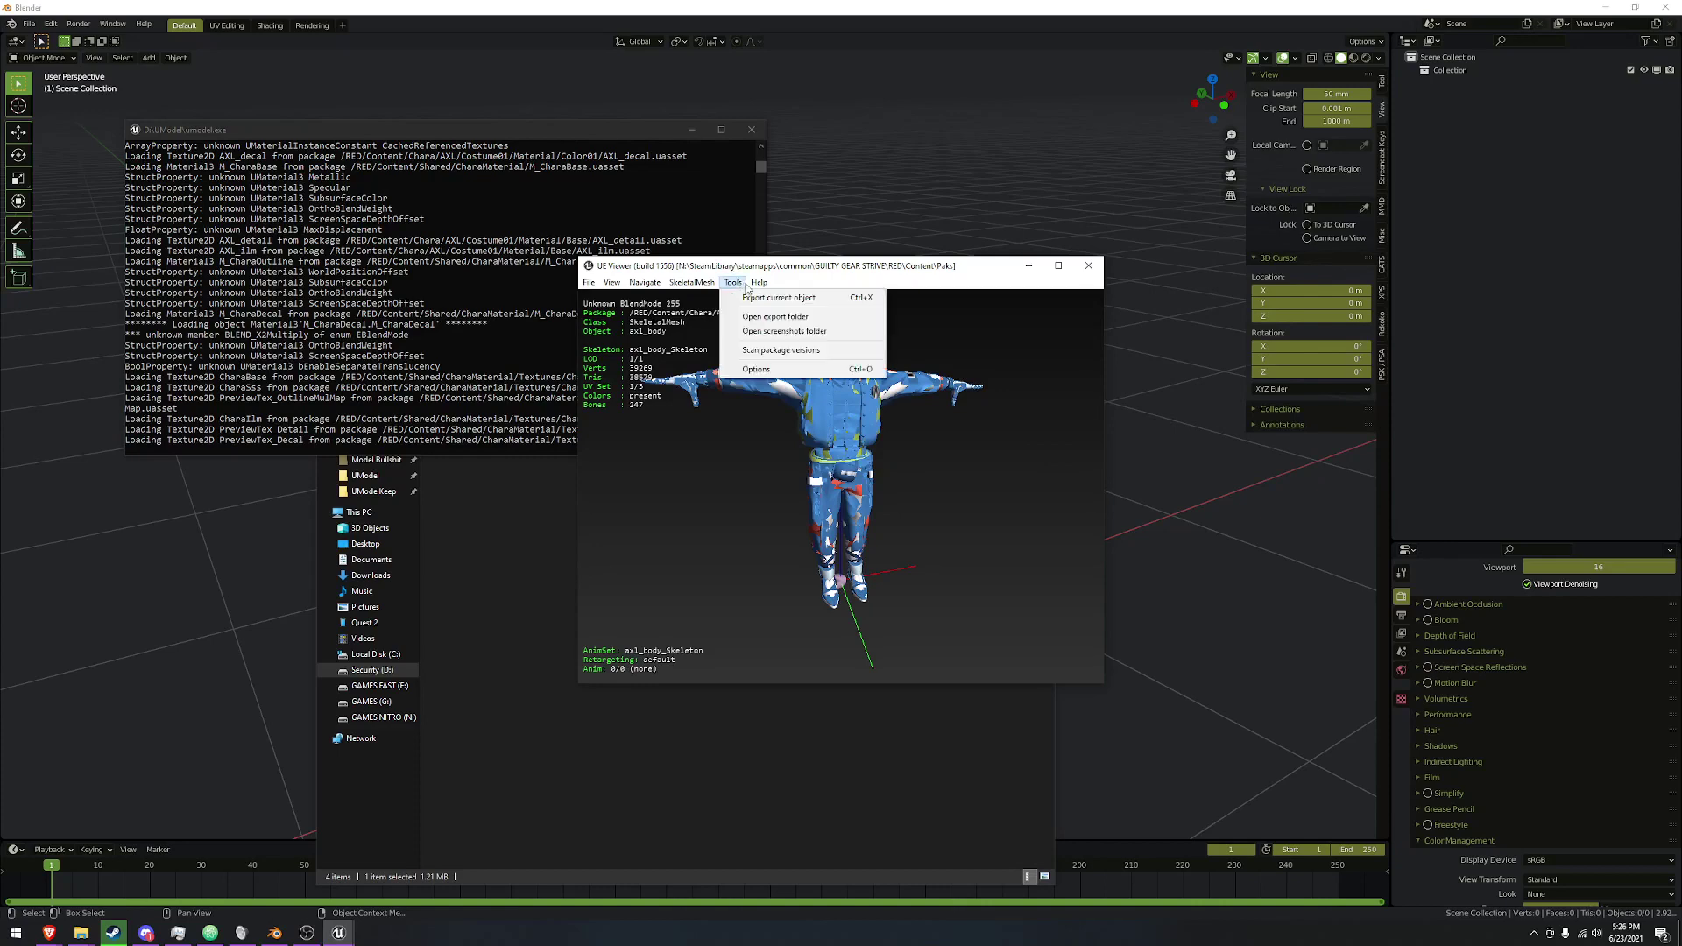
Set the Skeletal Mesh and Static Mesh export formats to glTF 2.0.
{"action": "left_click", "coordinate": [759, 368]}
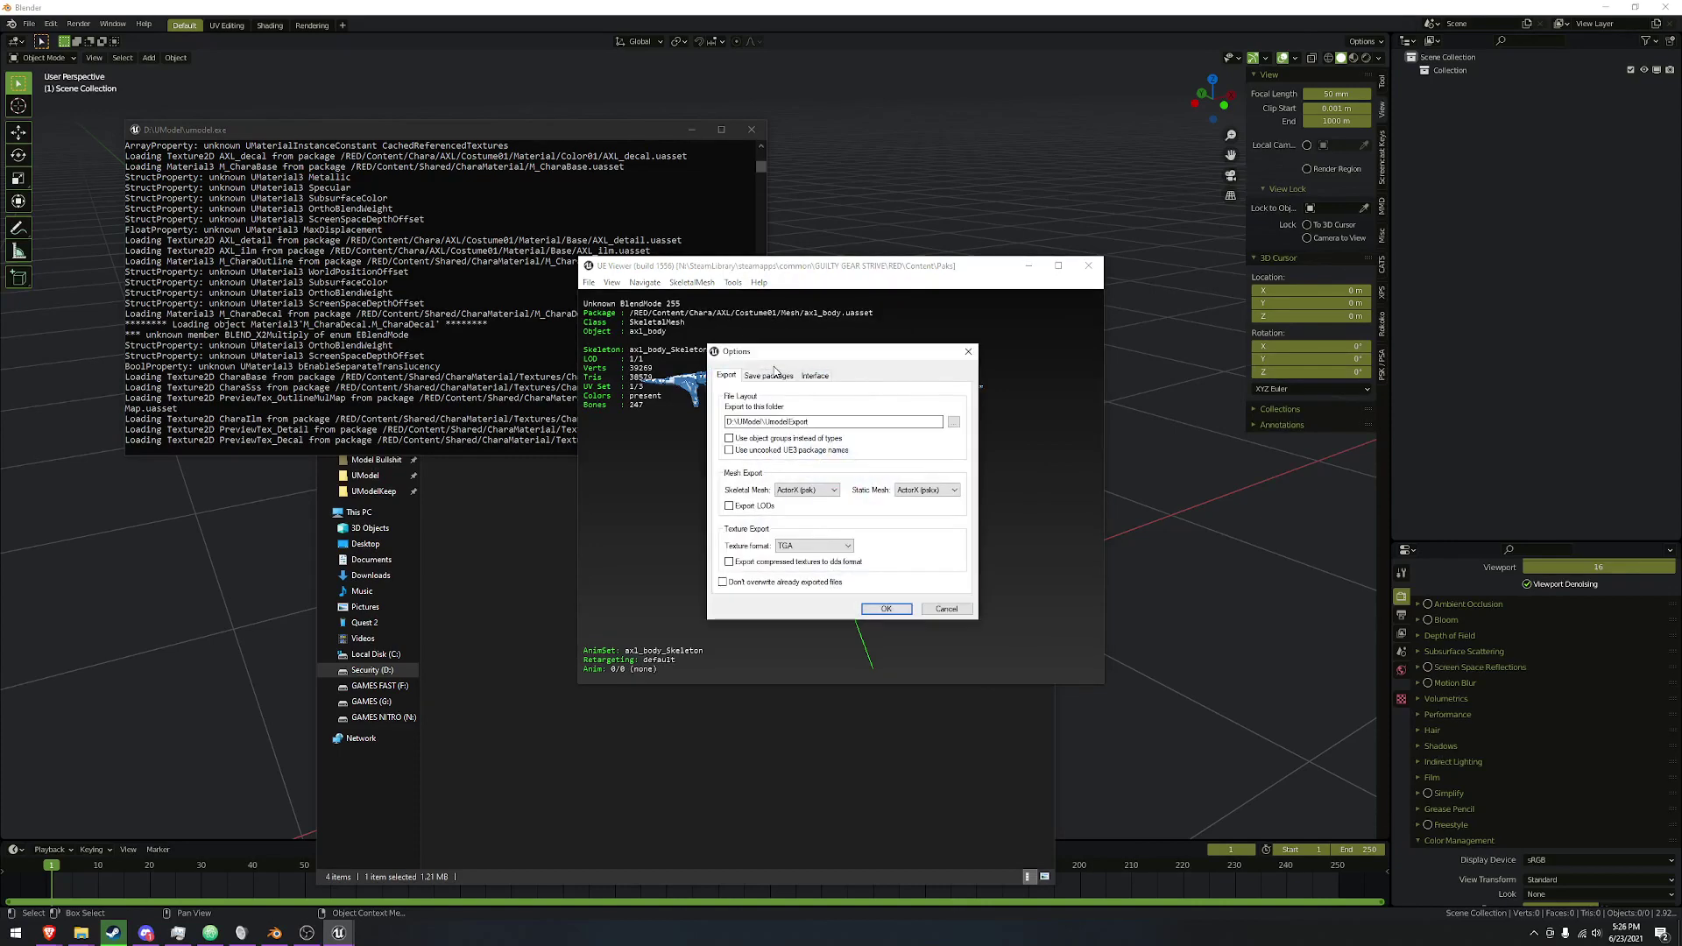
{"action": "left_click", "coordinate": [817, 490]}
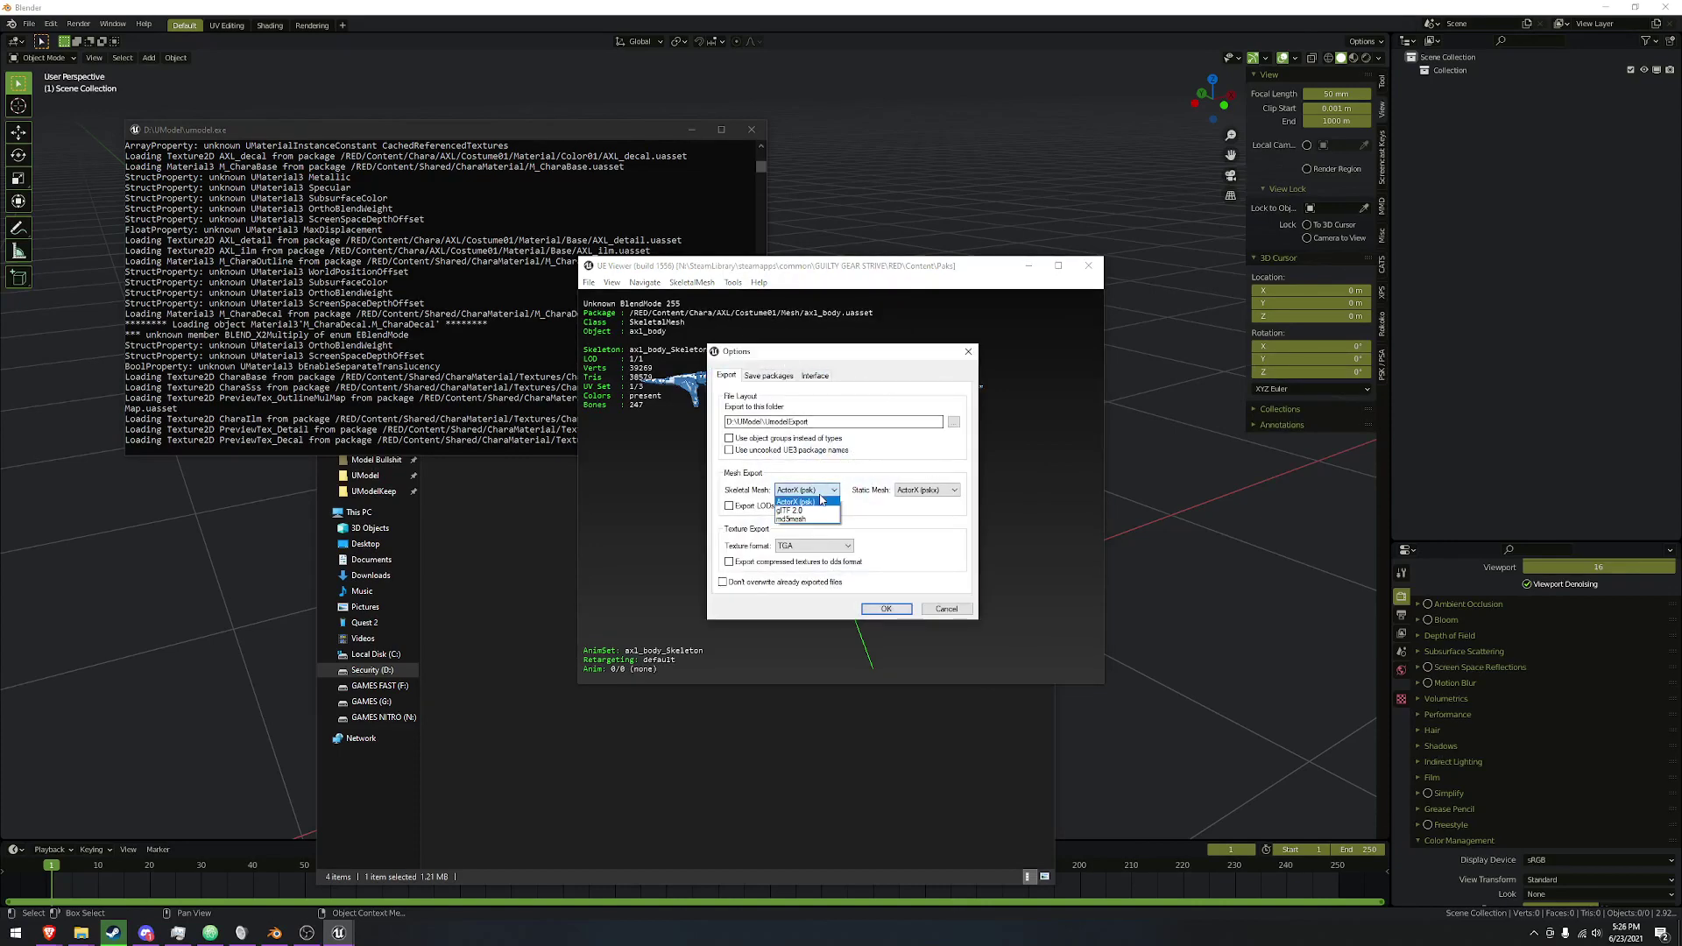
{"action": "left_click", "coordinate": [797, 510]}
{"action": "left_click", "coordinate": [917, 493]}
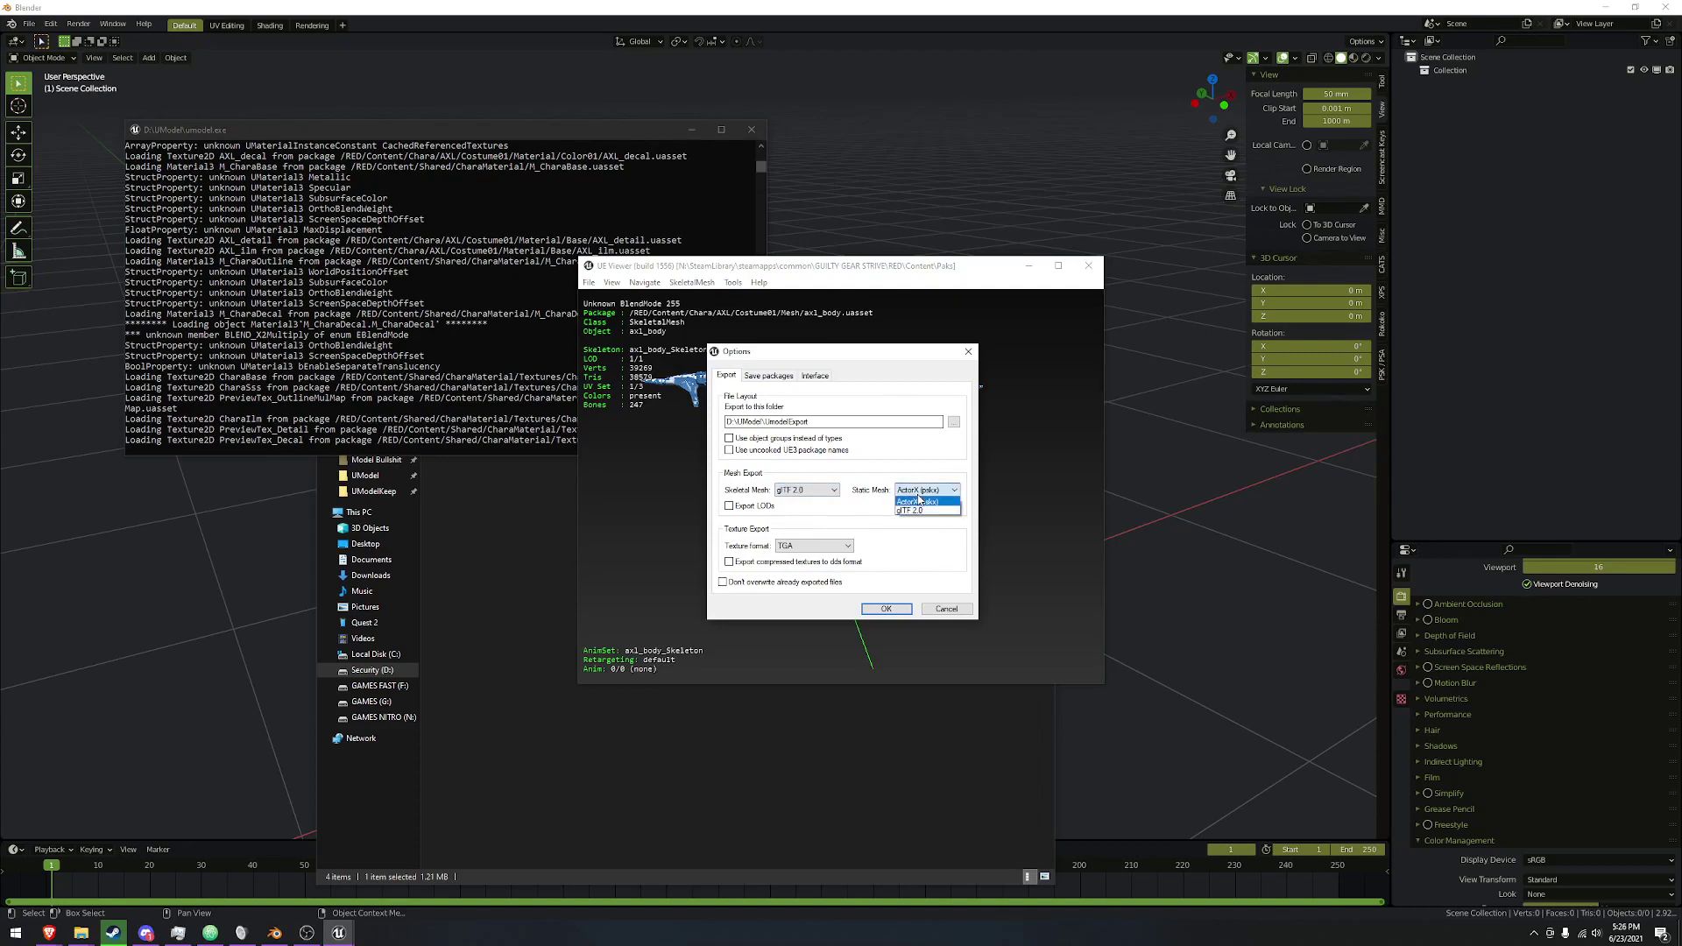
{"action": "left_click", "coordinate": [916, 511]}
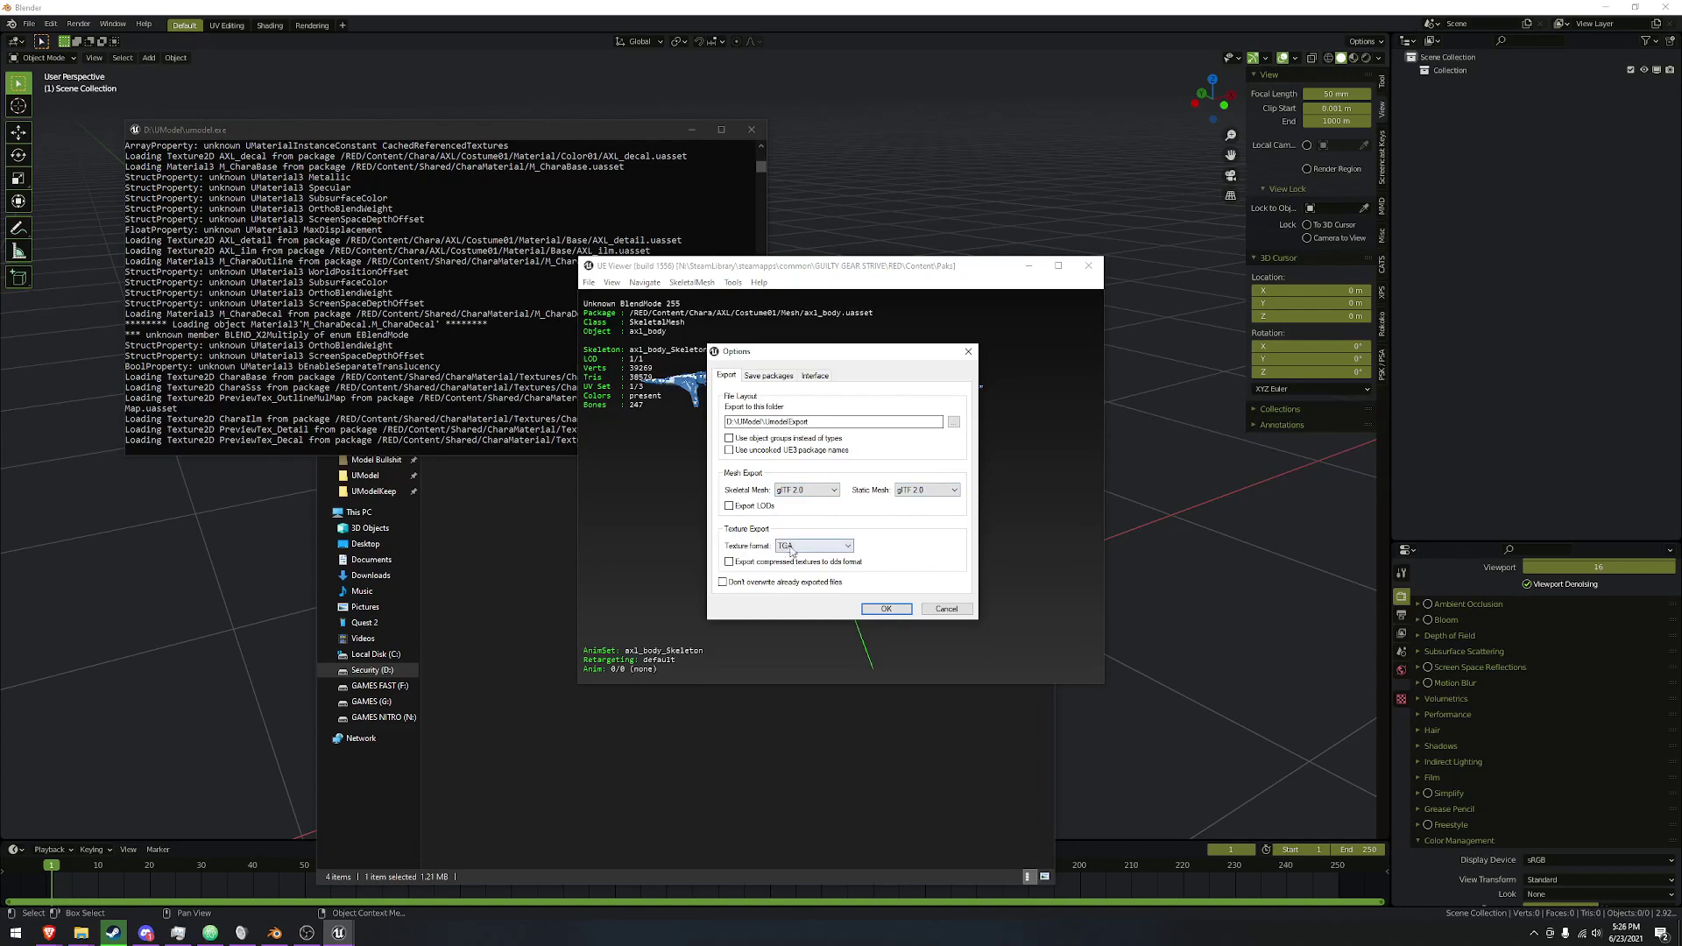
{"action": "left_click", "coordinate": [888, 608]}
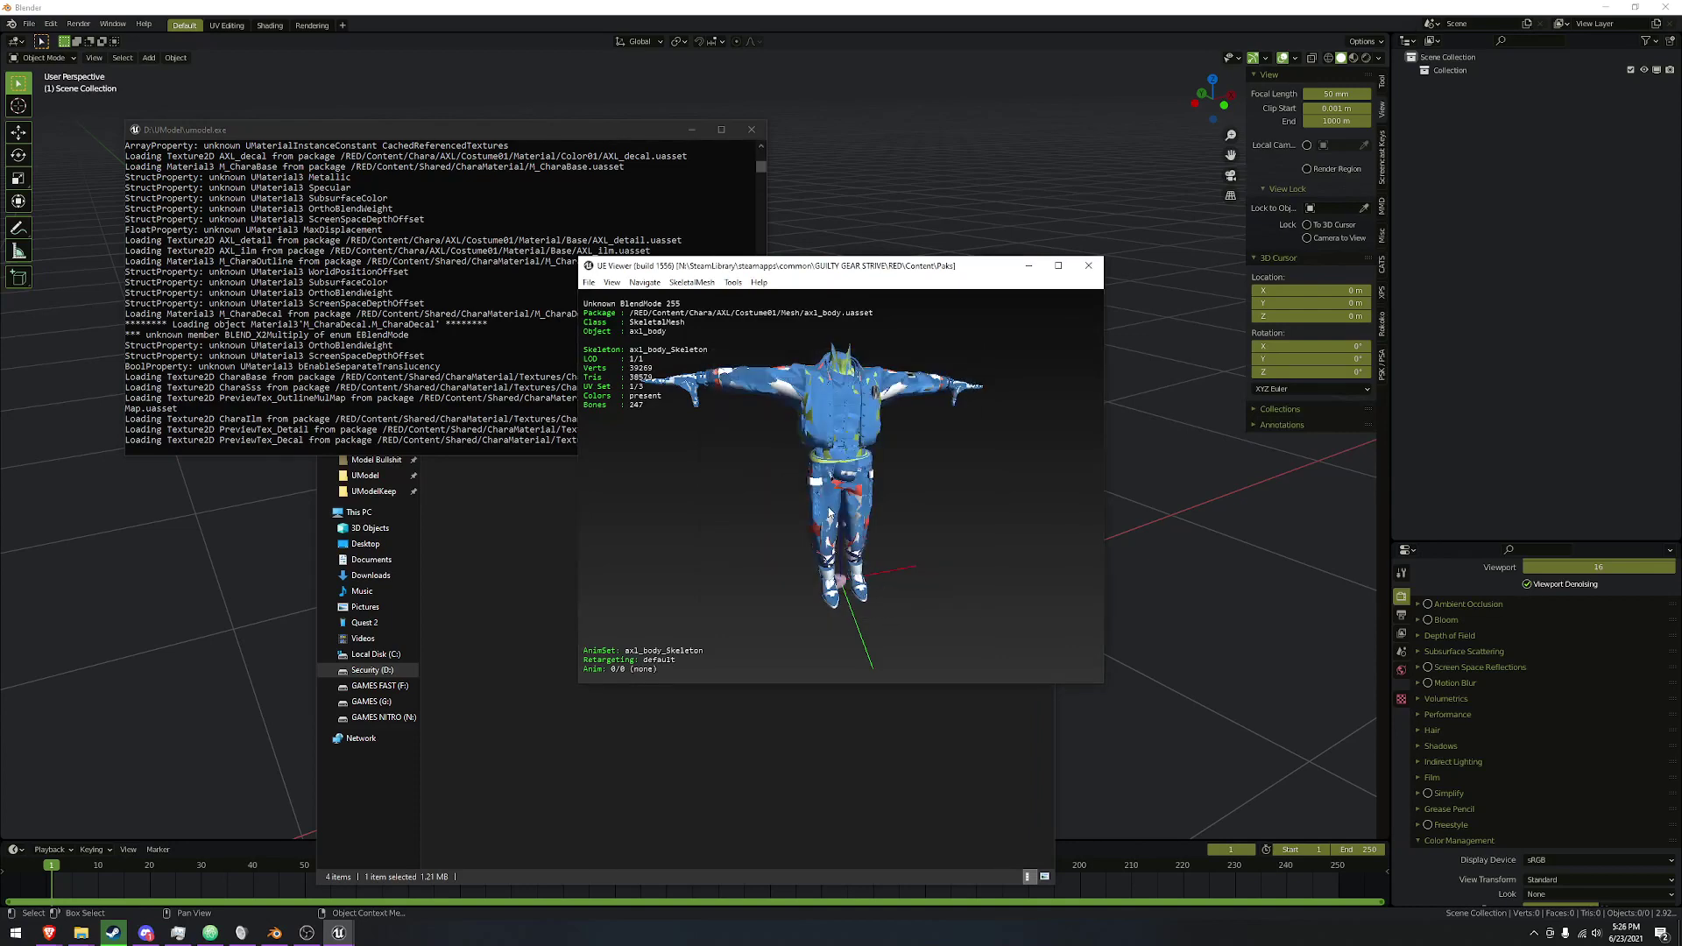
Export the current axl_body object to the UmodelExport folder.
{"action": "left_click", "coordinate": [732, 282]}
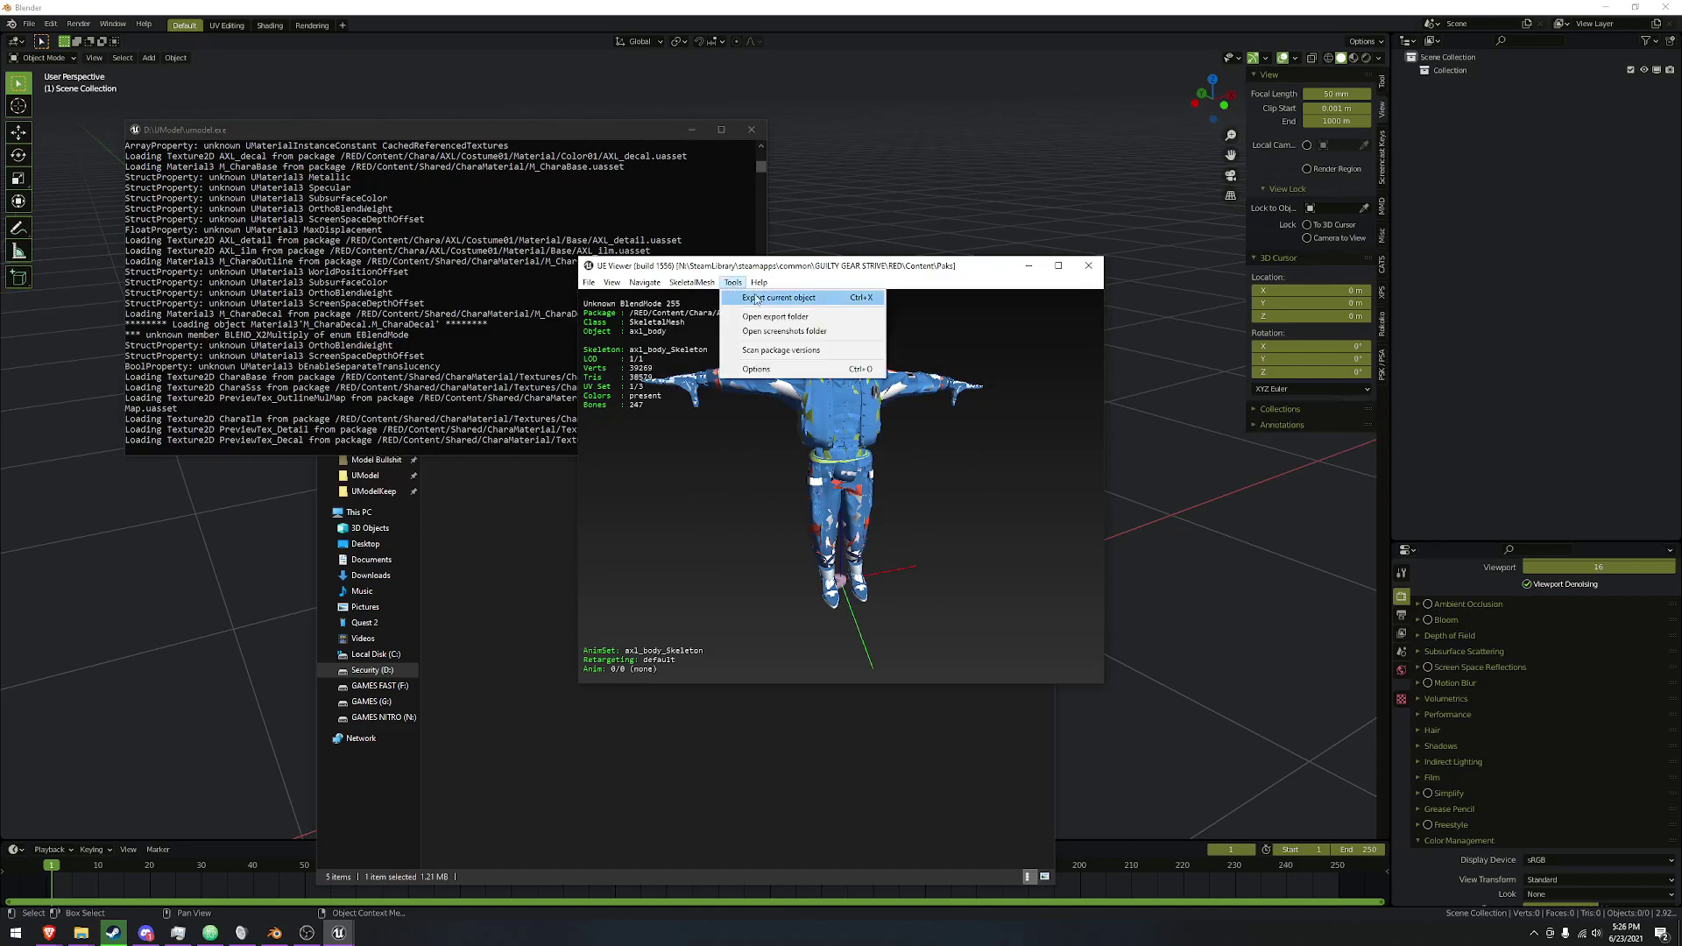
{"action": "left_click", "coordinate": [758, 298]}
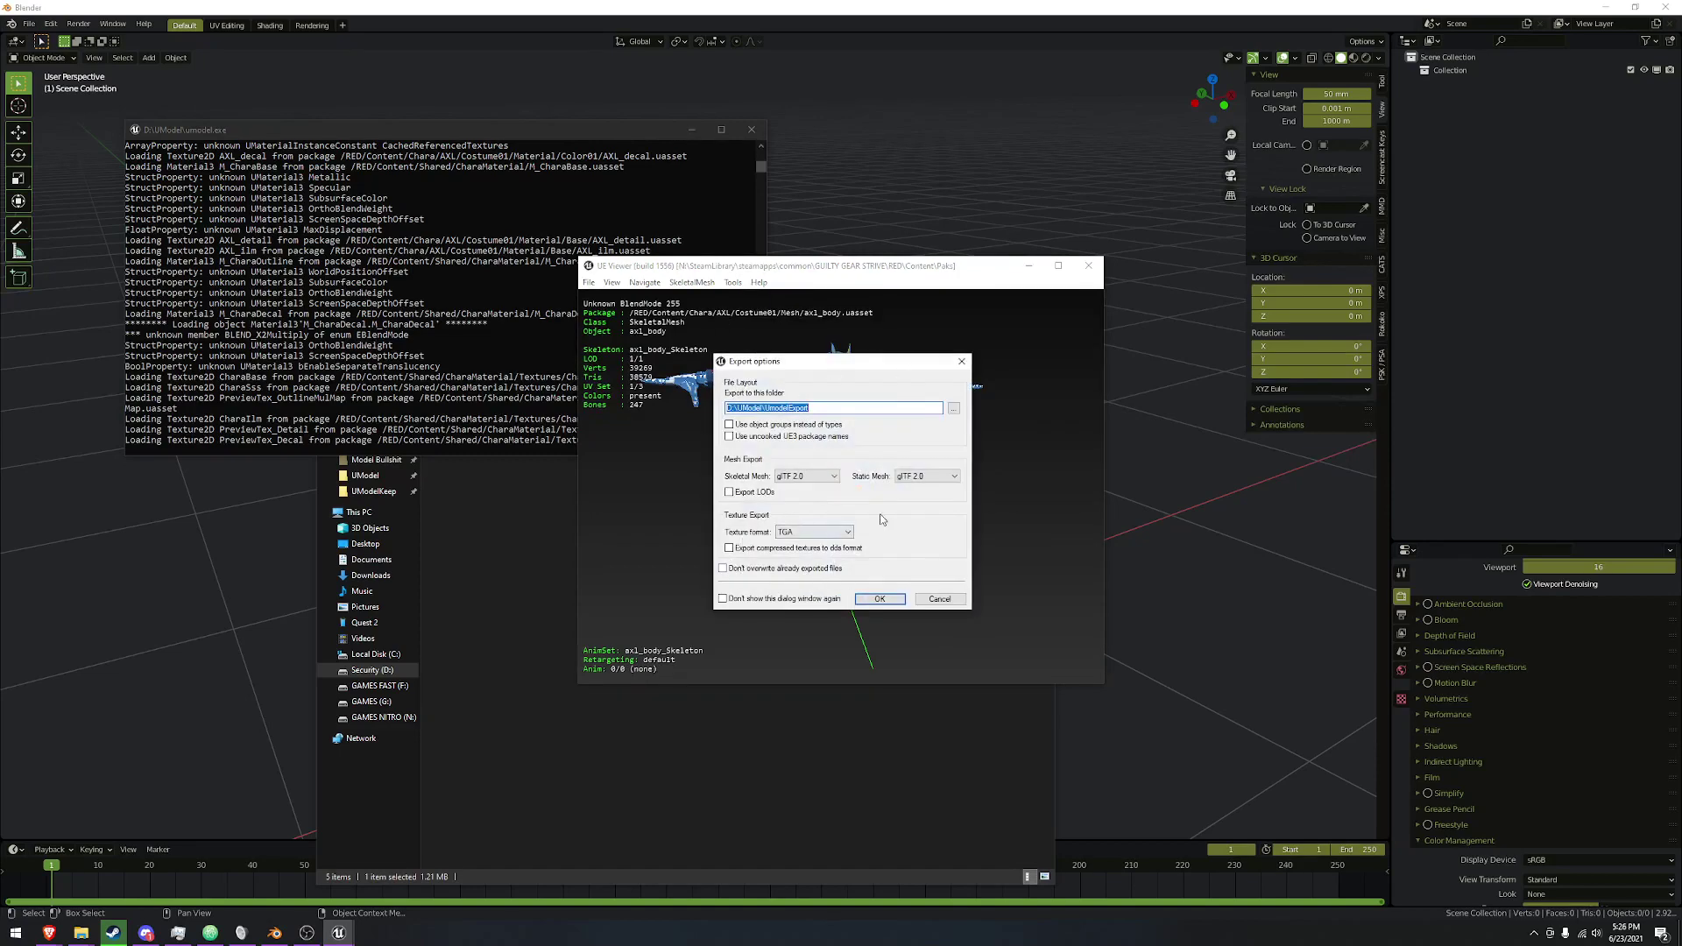
{"action": "left_click", "coordinate": [723, 600]}
{"action": "left_click", "coordinate": [879, 599]}
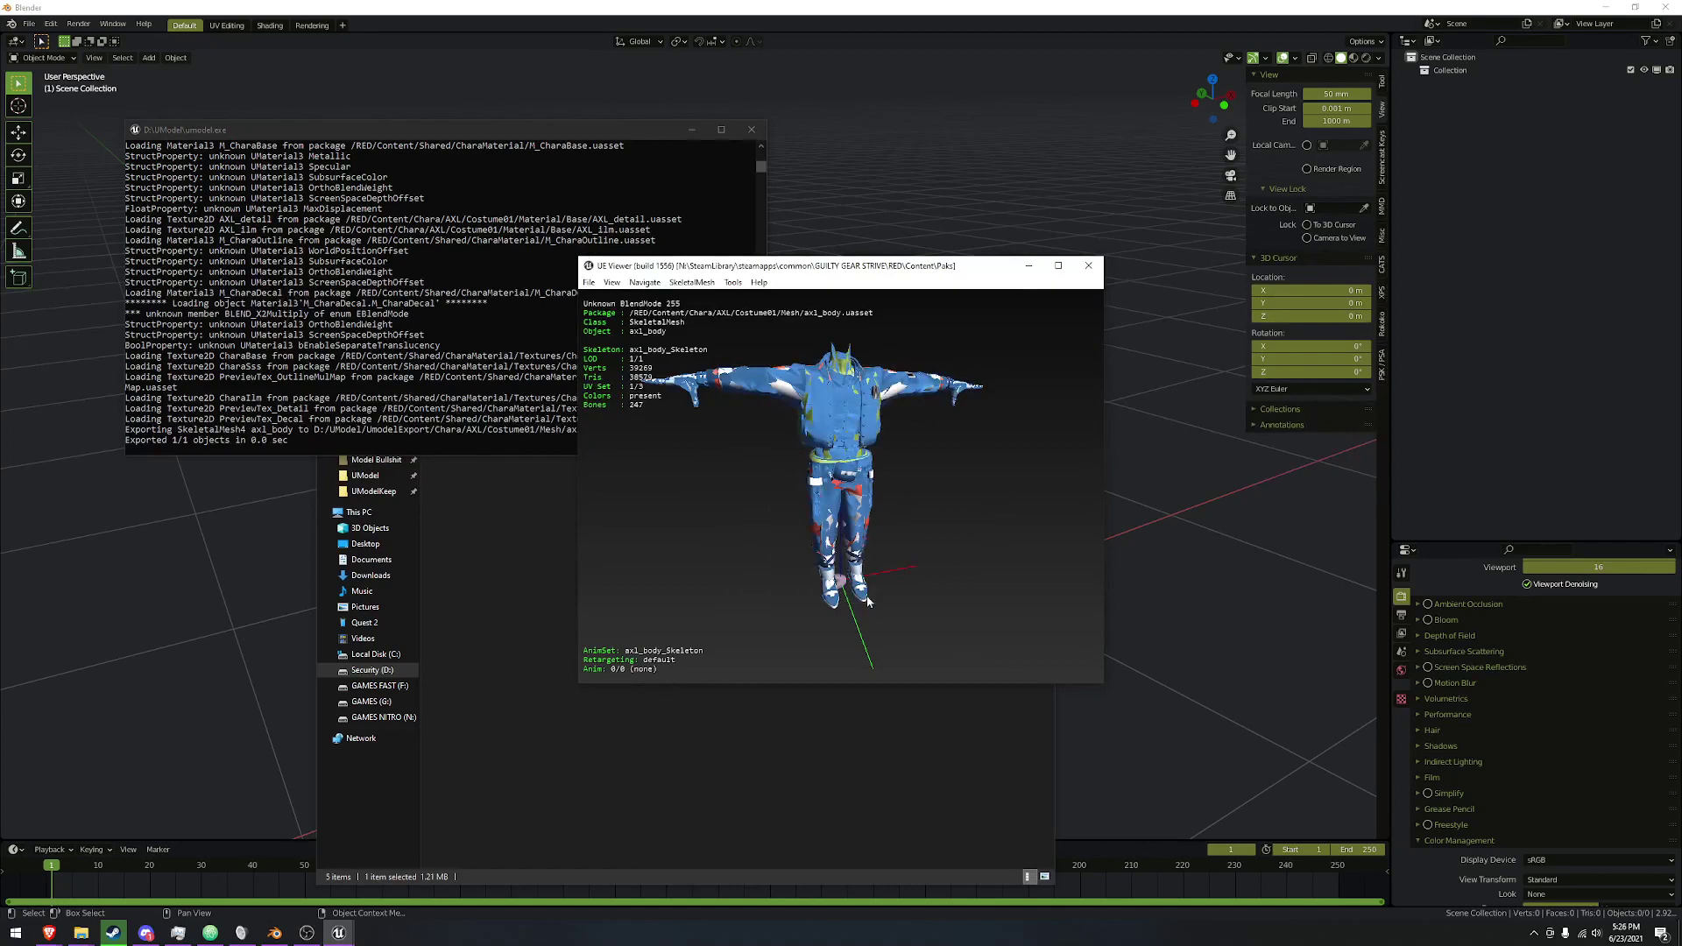
Confirm axl_body.gltf and axl_body.bin in UmodelExport\Chara\AXL\Costume01\Mesh, then reopen the package chooser.
{"action": "left_click", "coordinate": [528, 585]}
{"action": "left_click_drag", "start_coordinate": [609, 278], "coordinate": [494, 280]}
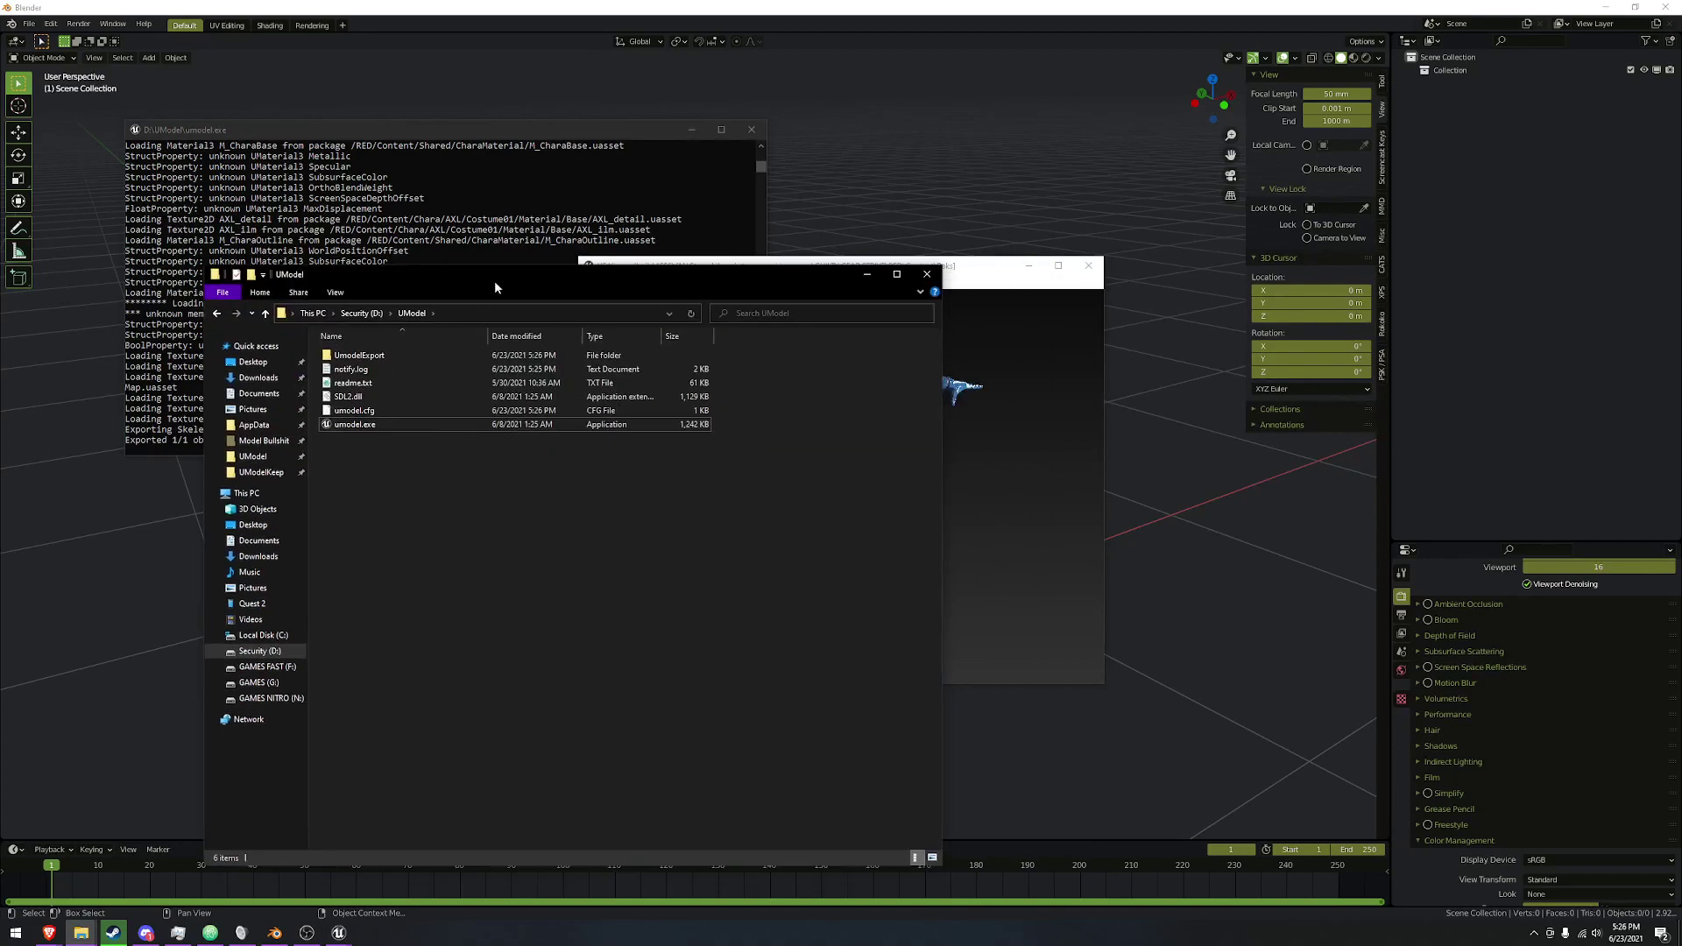
{"action": "double_click", "coordinate": [361, 355]}
{"action": "double_click", "coordinate": [377, 357]}
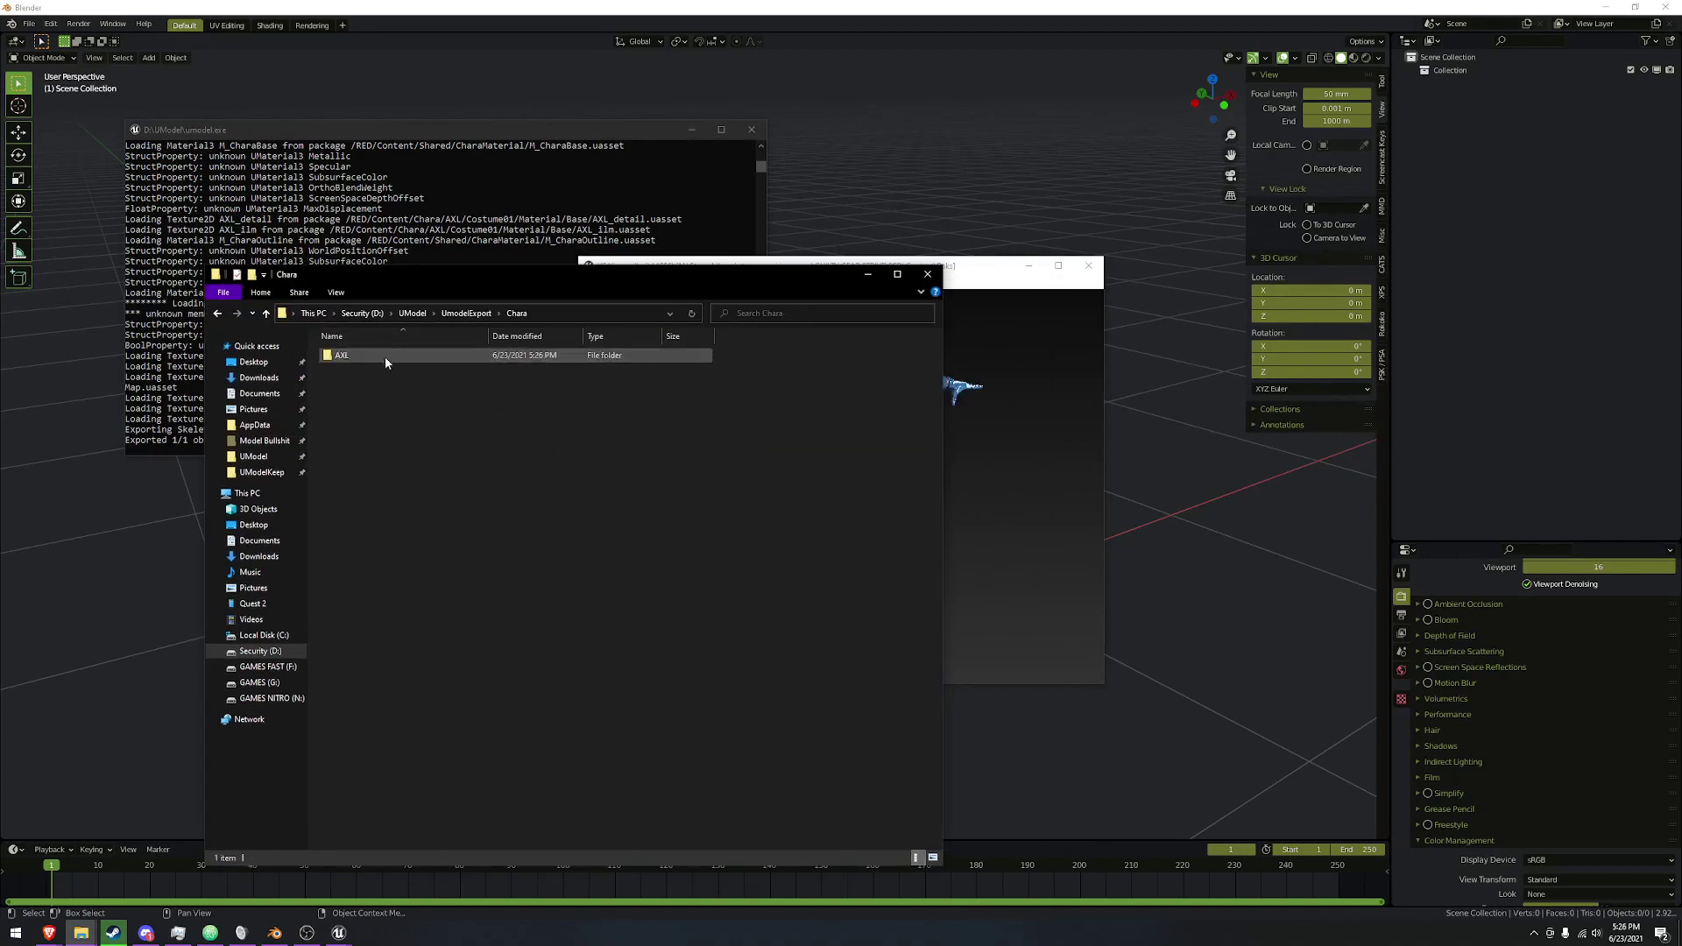
{"action": "double_click", "coordinate": [385, 355]}
{"action": "double_click", "coordinate": [386, 355]}
{"action": "double_click", "coordinate": [380, 358]}
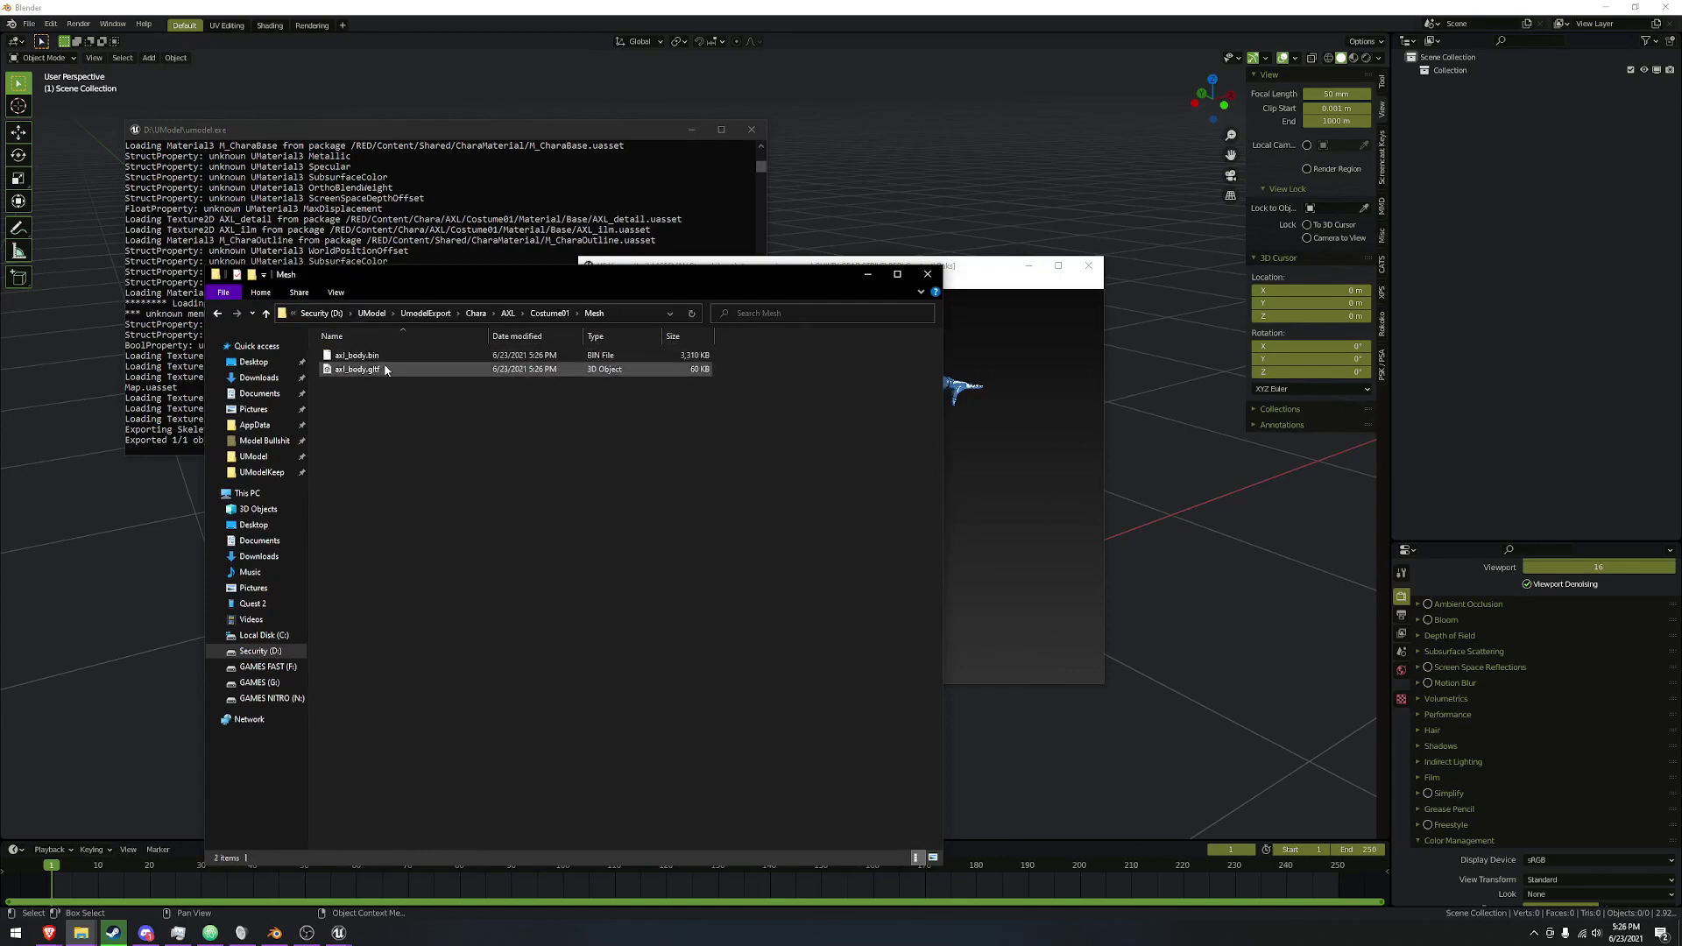
{"action": "key", "text": "alt+Tab"}
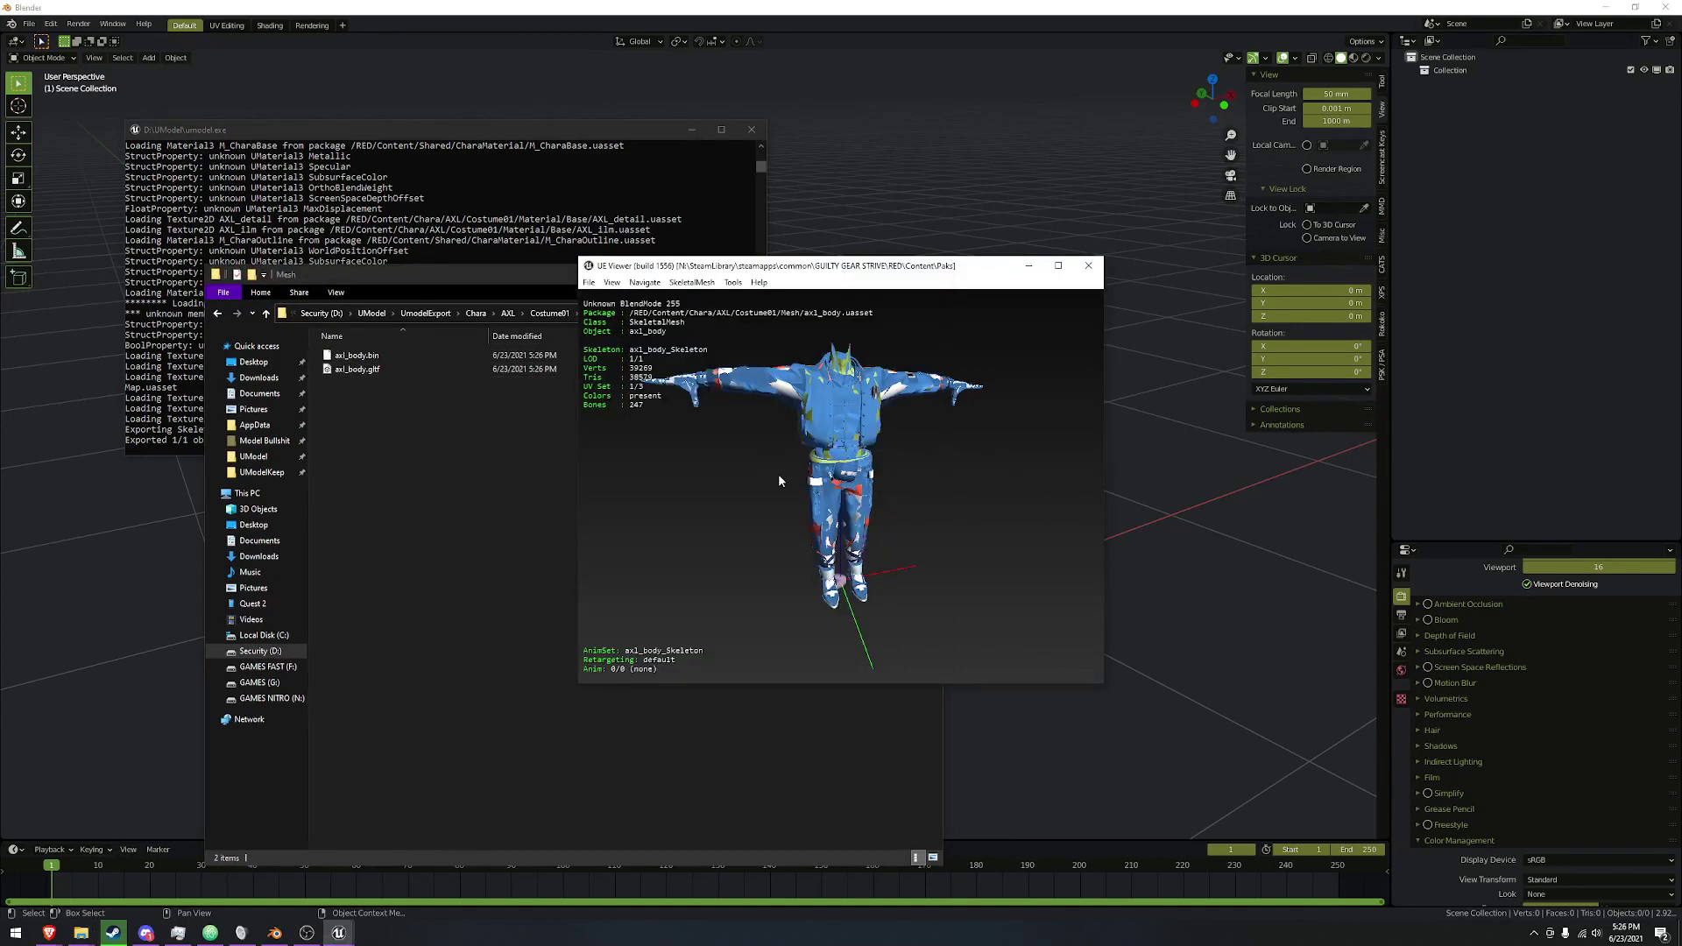
{"action": "key", "text": "o"}
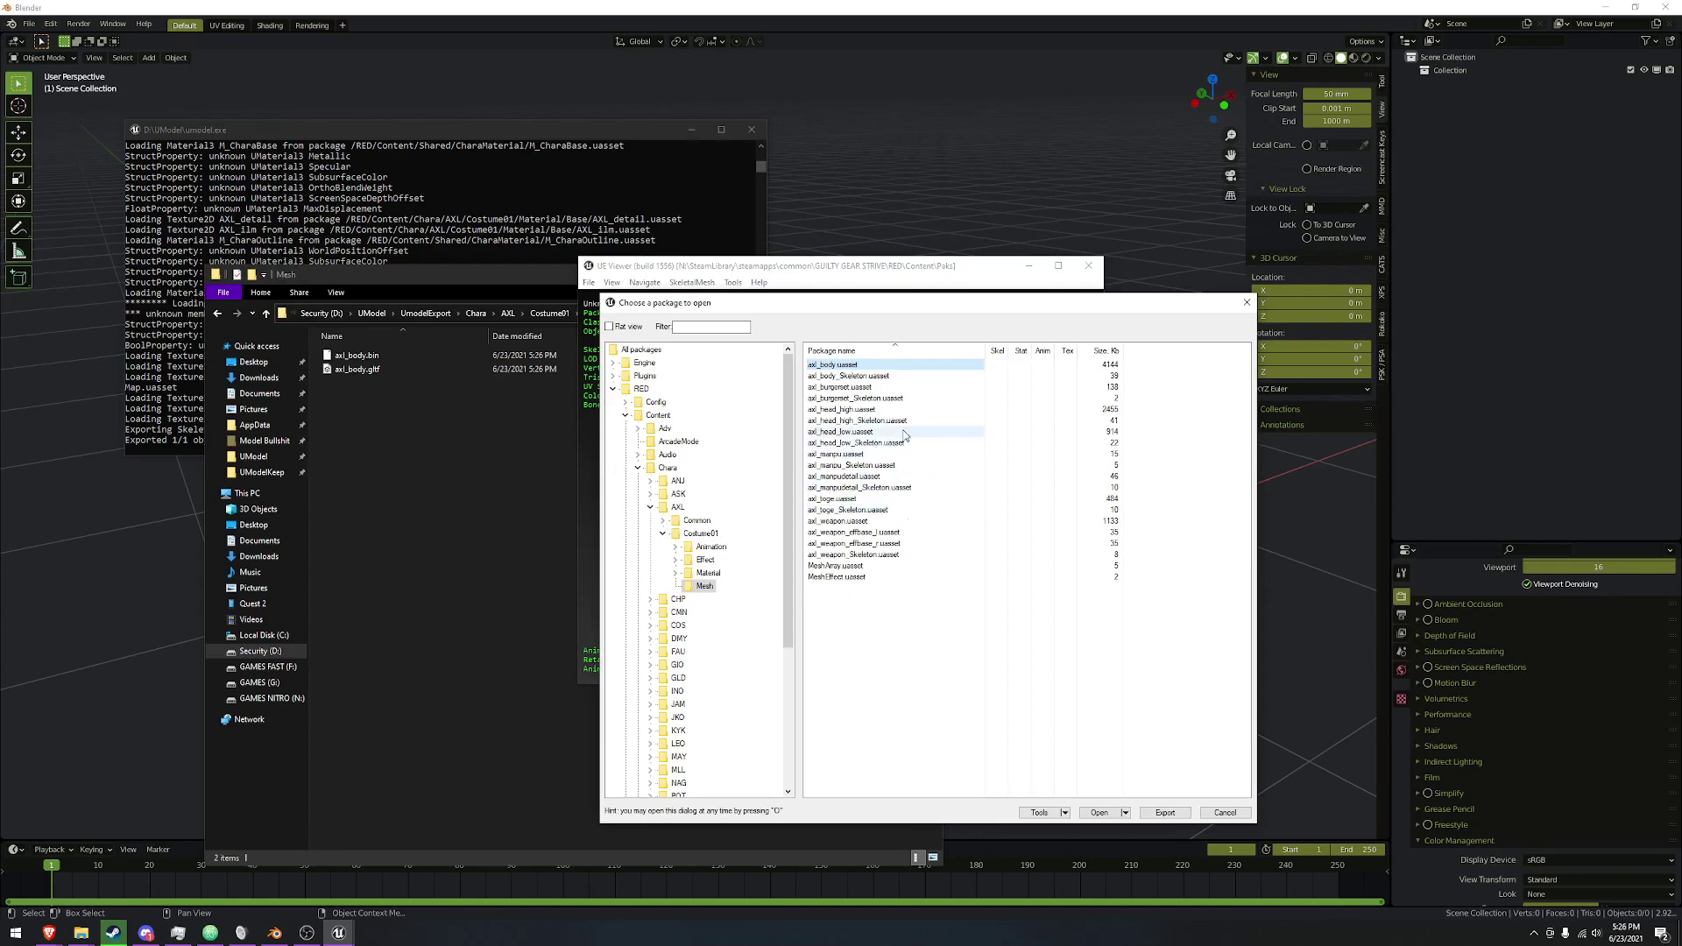
Load axl_head_high, export it with Ctrl+X, and verify its files in the Mesh folder.
{"action": "double_click", "coordinate": [876, 410]}
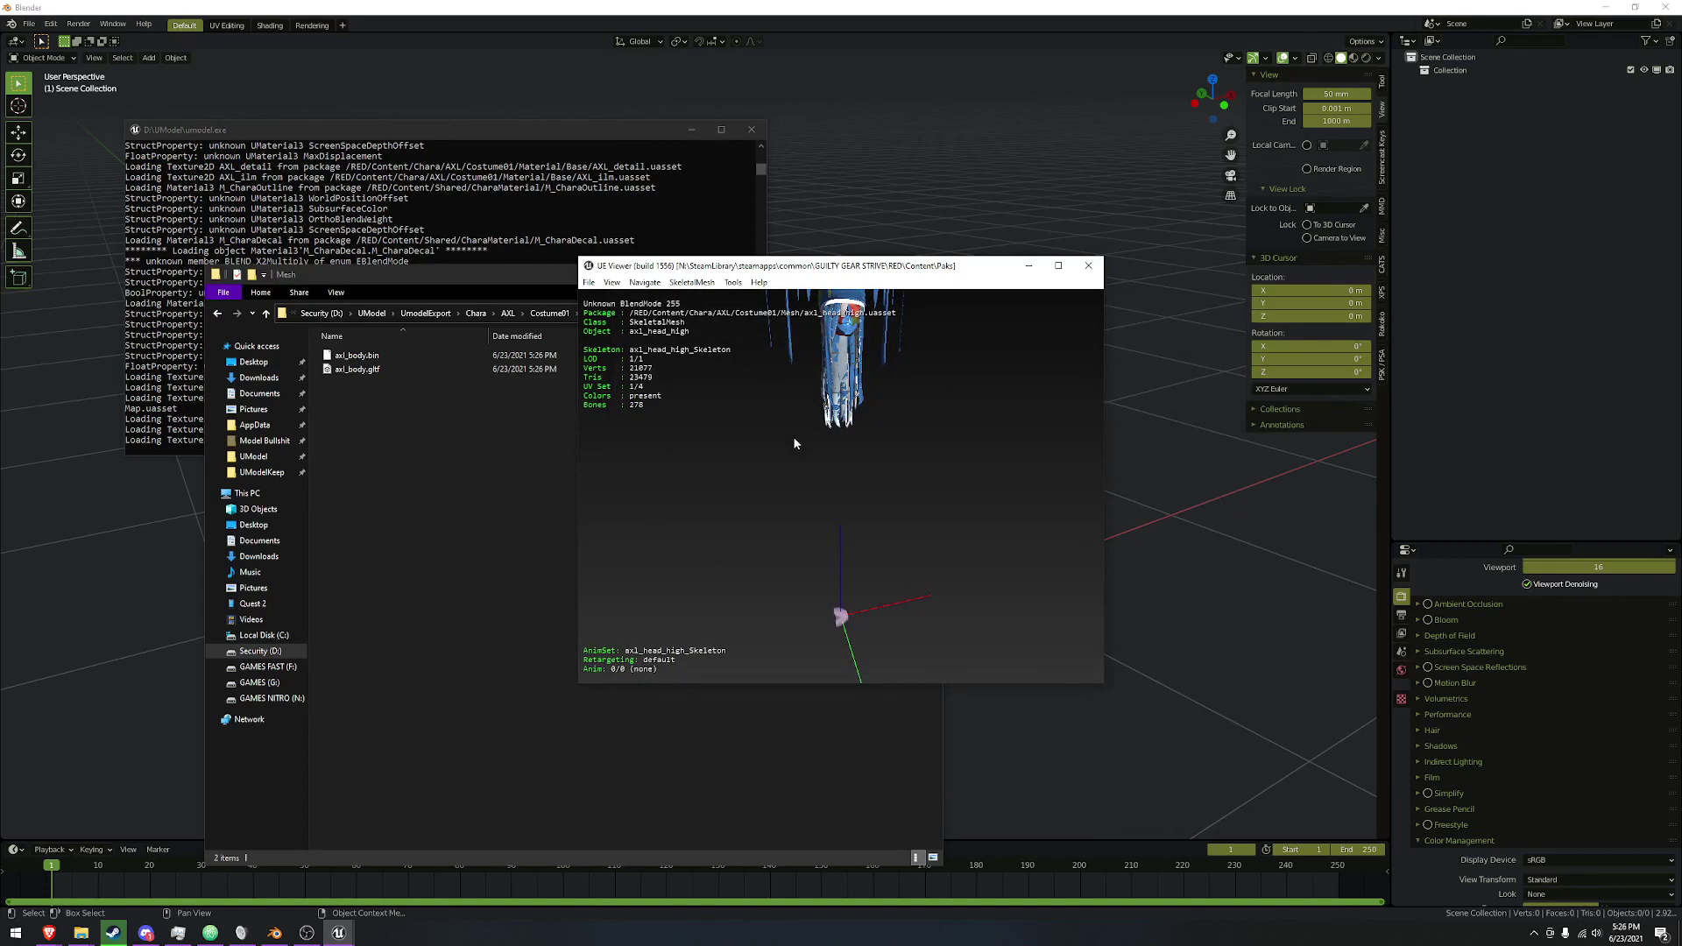
{"action": "key", "text": "ctrl+x"}
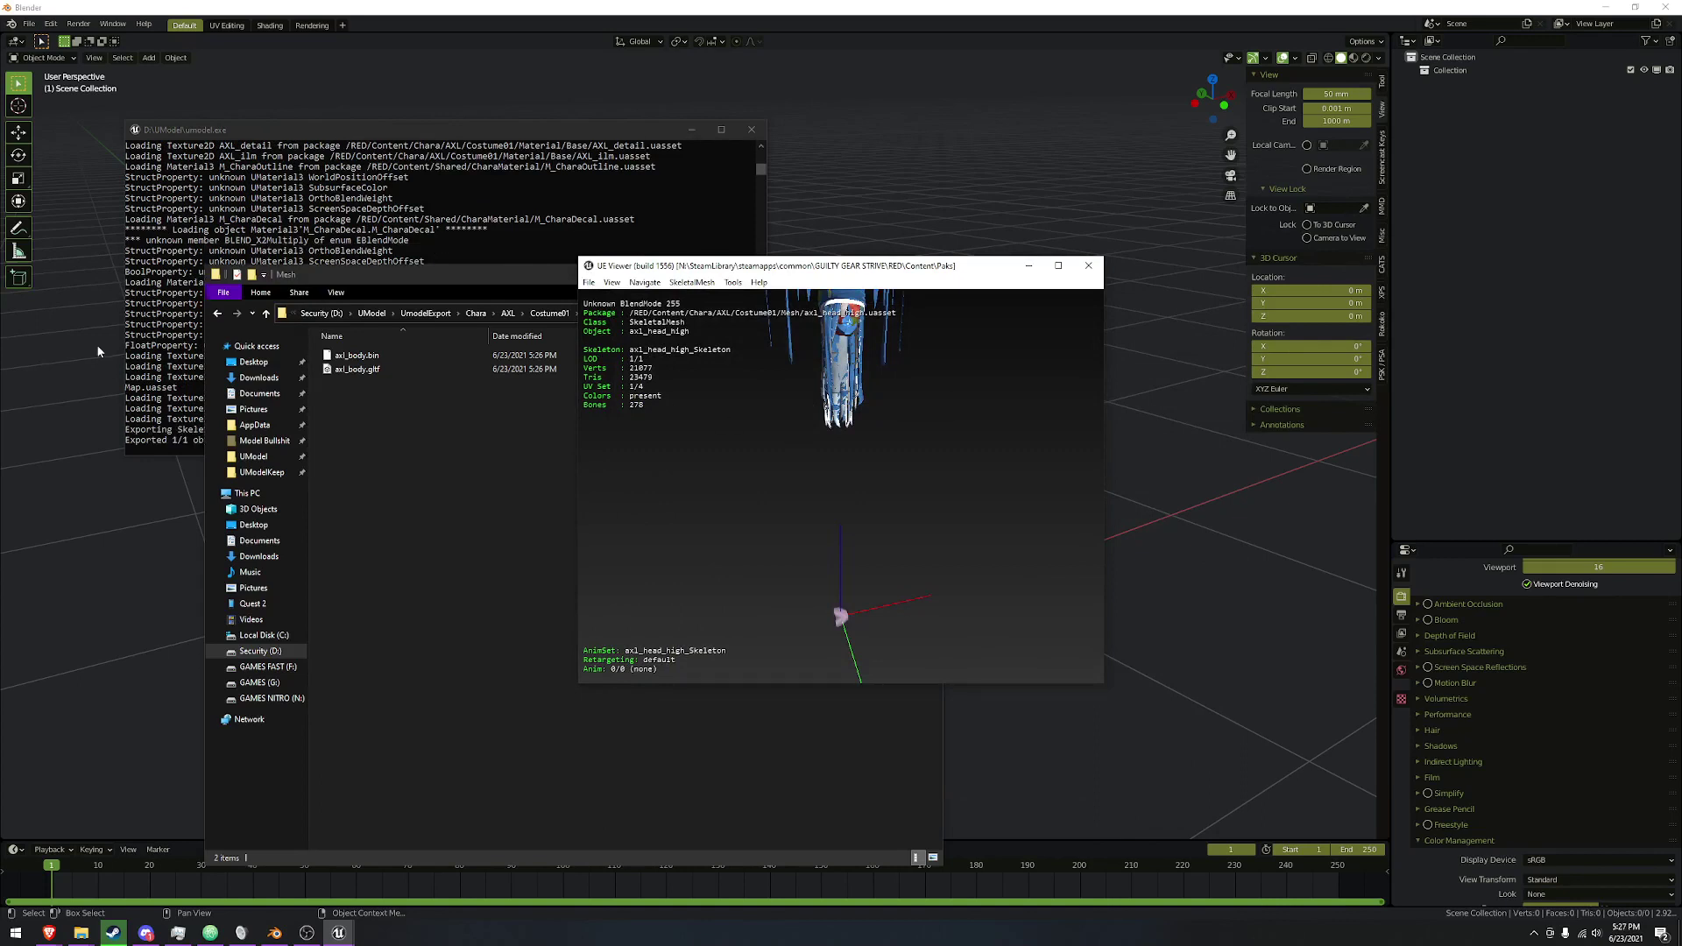
{"action": "left_click", "coordinate": [433, 507]}
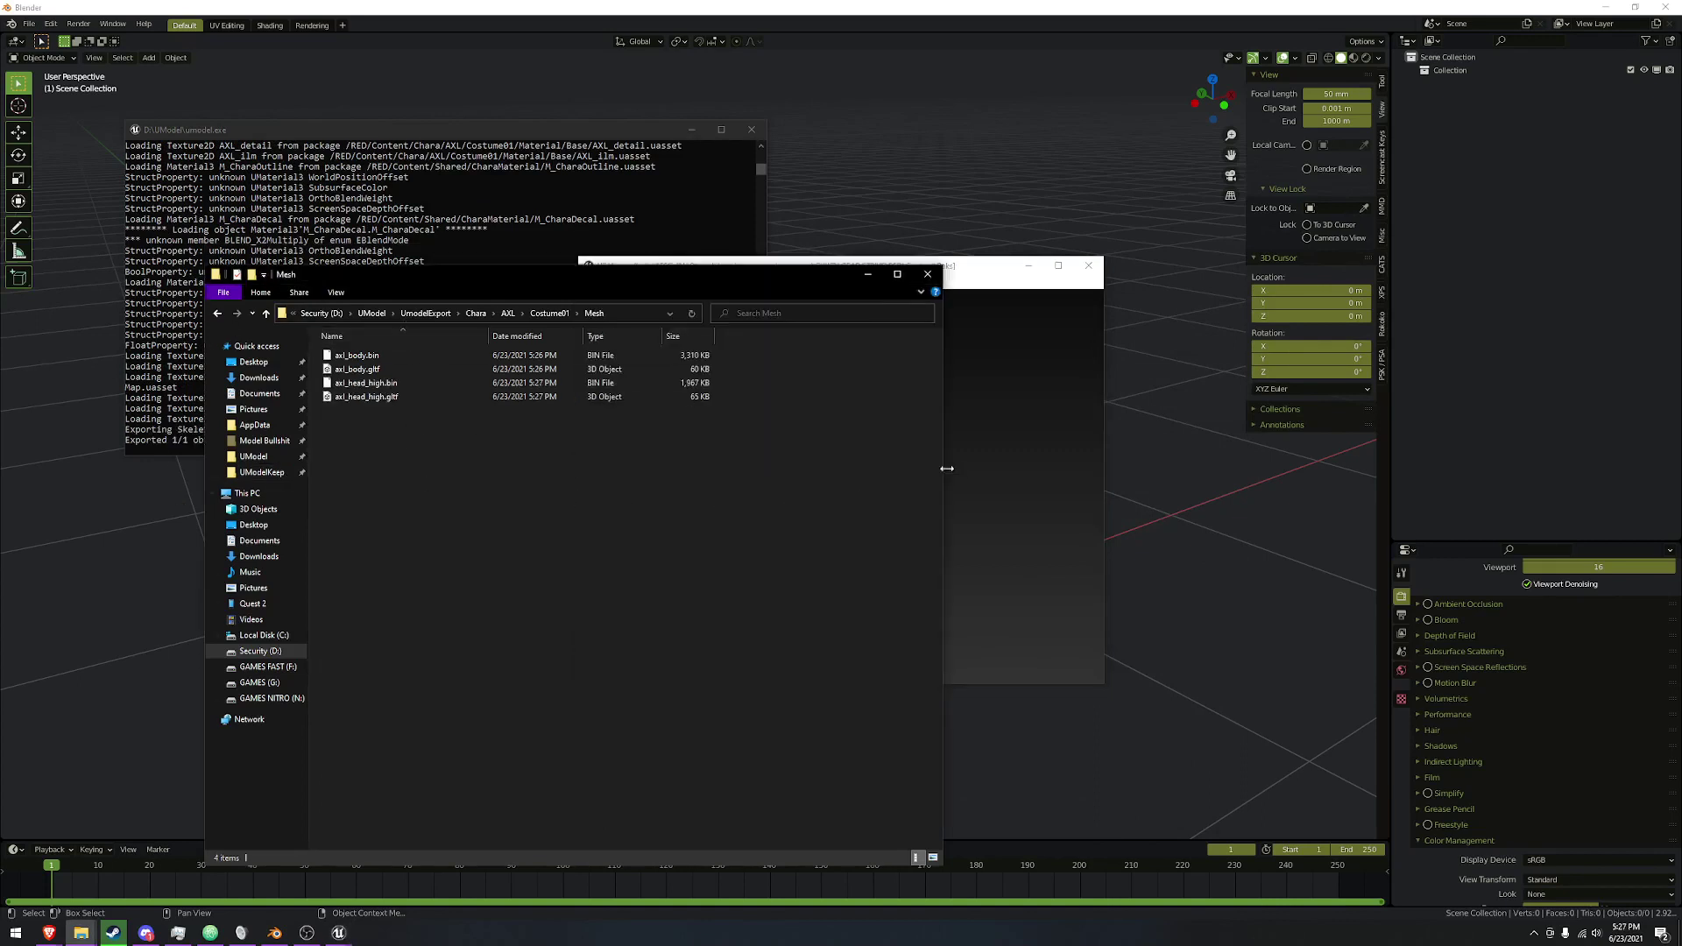
{"action": "left_click", "coordinate": [985, 462]}
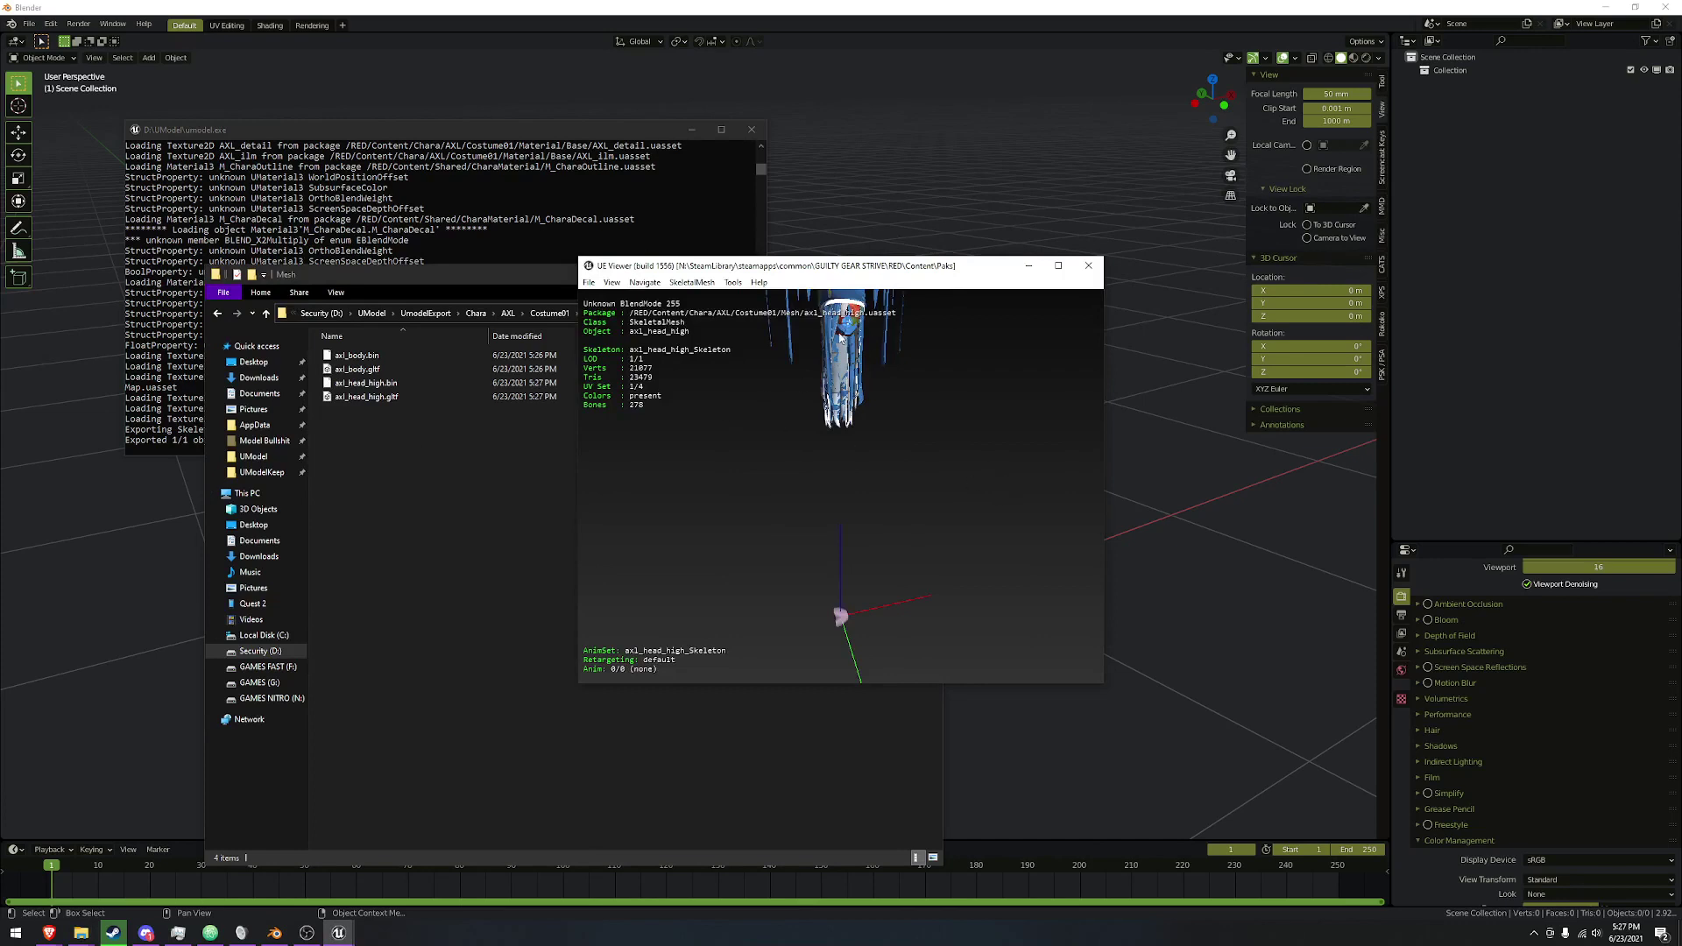
{"action": "key", "text": "o"}
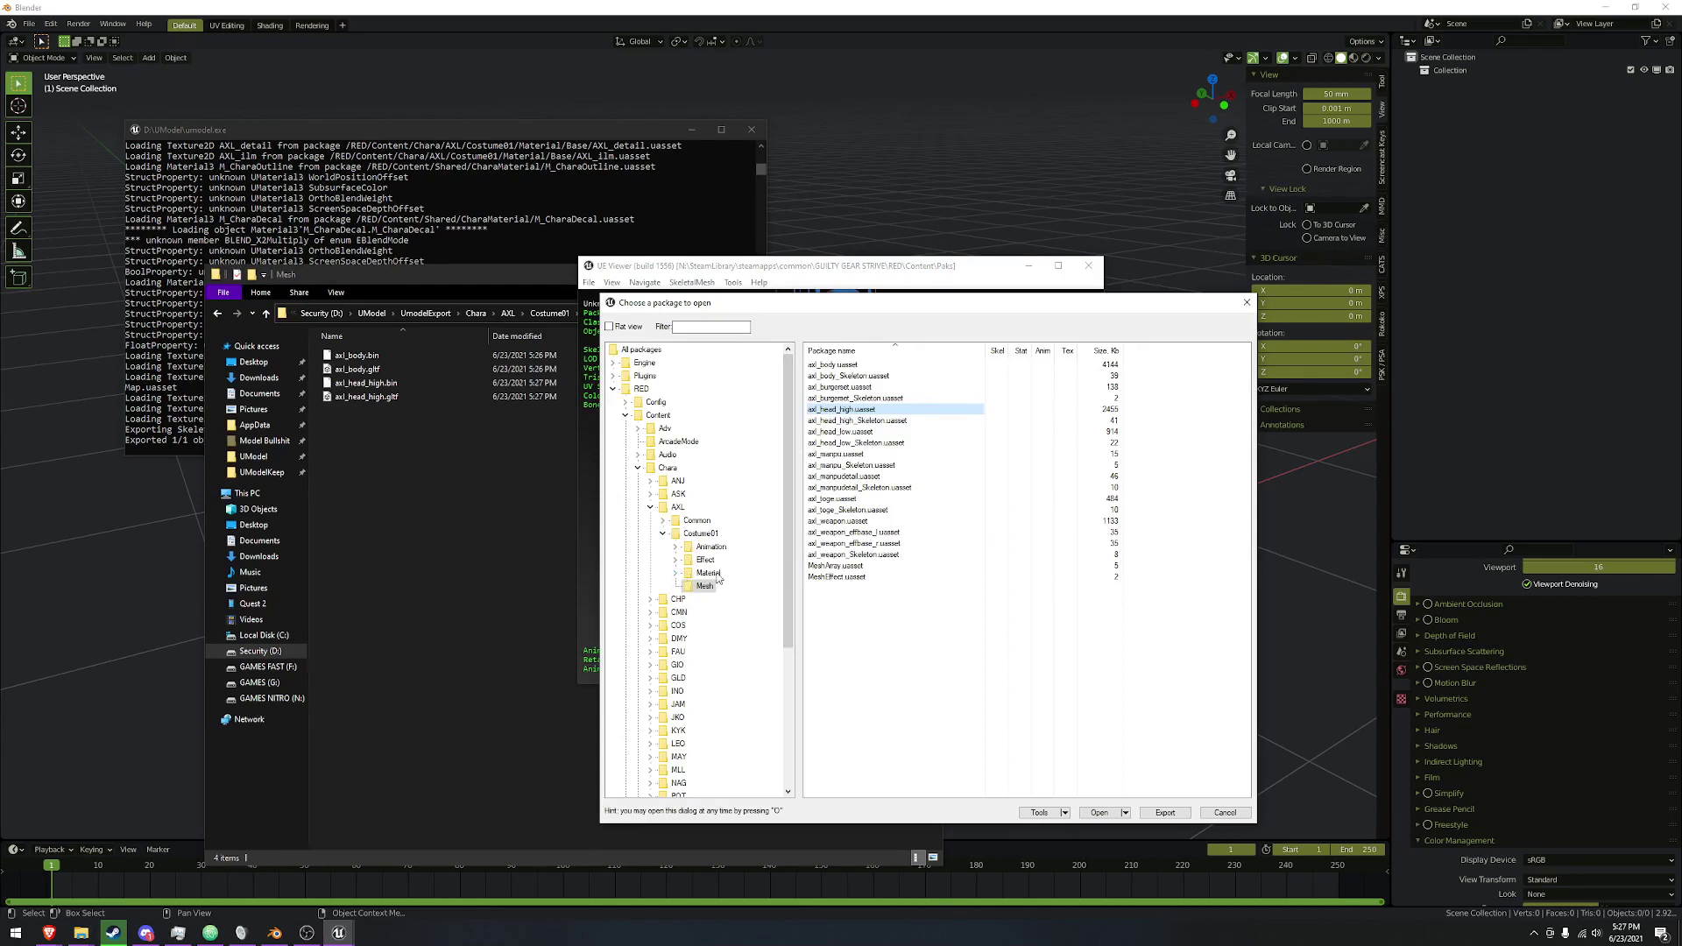
Export all content of Axl's Costume01 Material folder.
{"action": "left_click", "coordinate": [677, 574]}
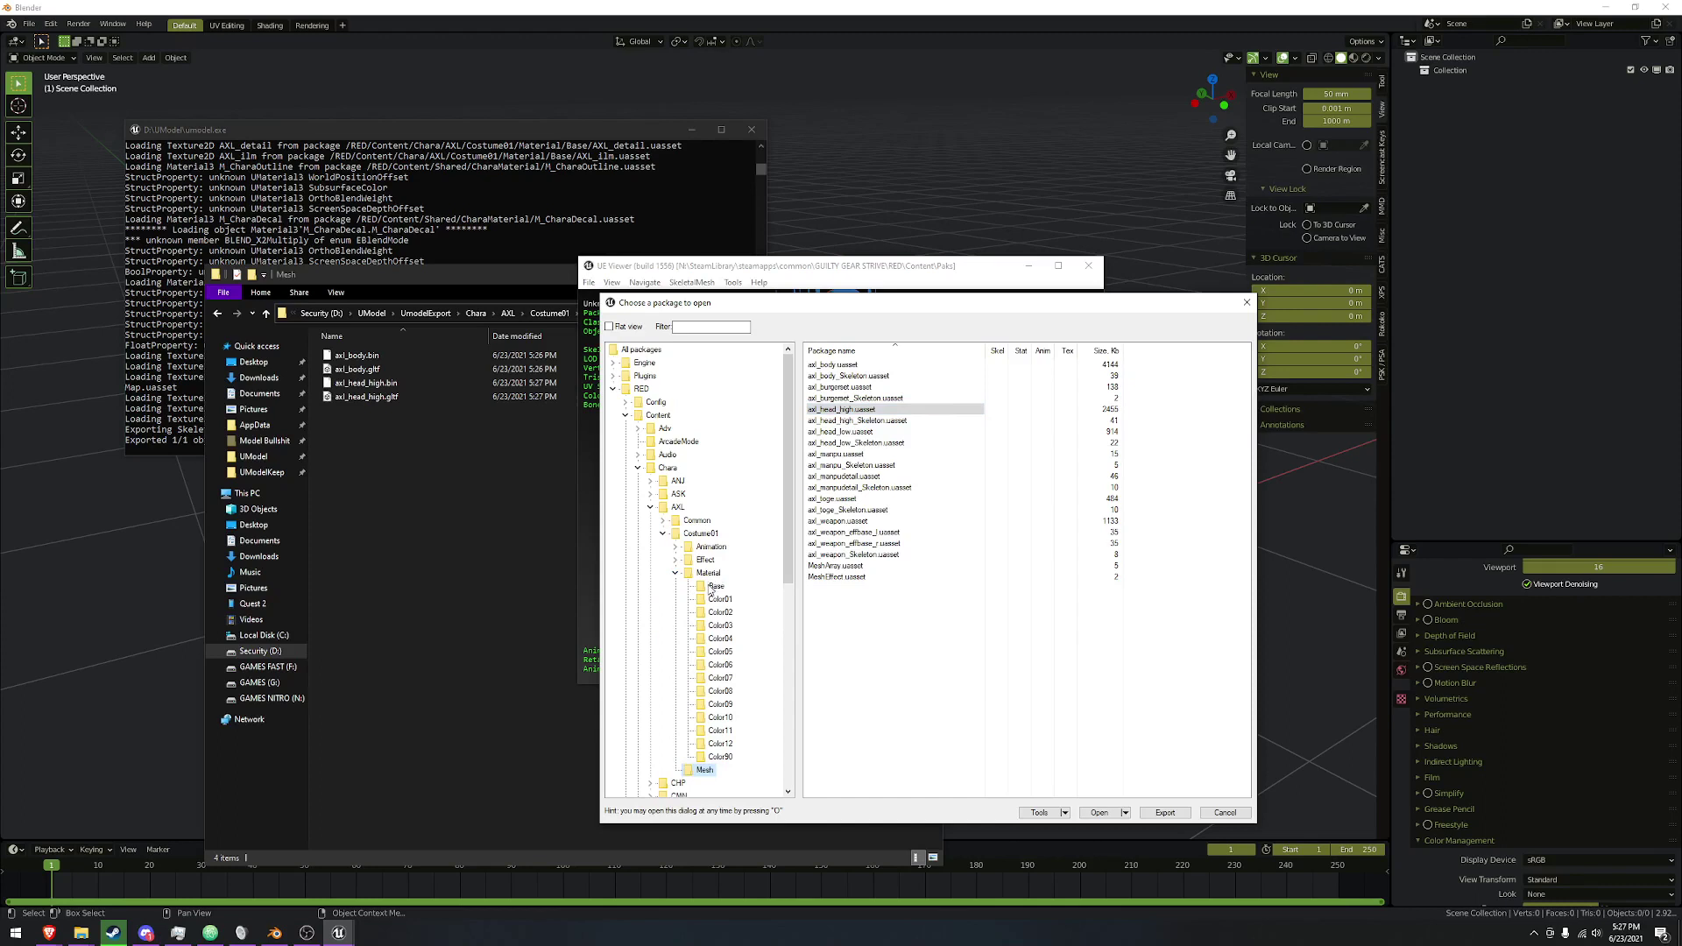
{"action": "left_click", "coordinate": [711, 576]}
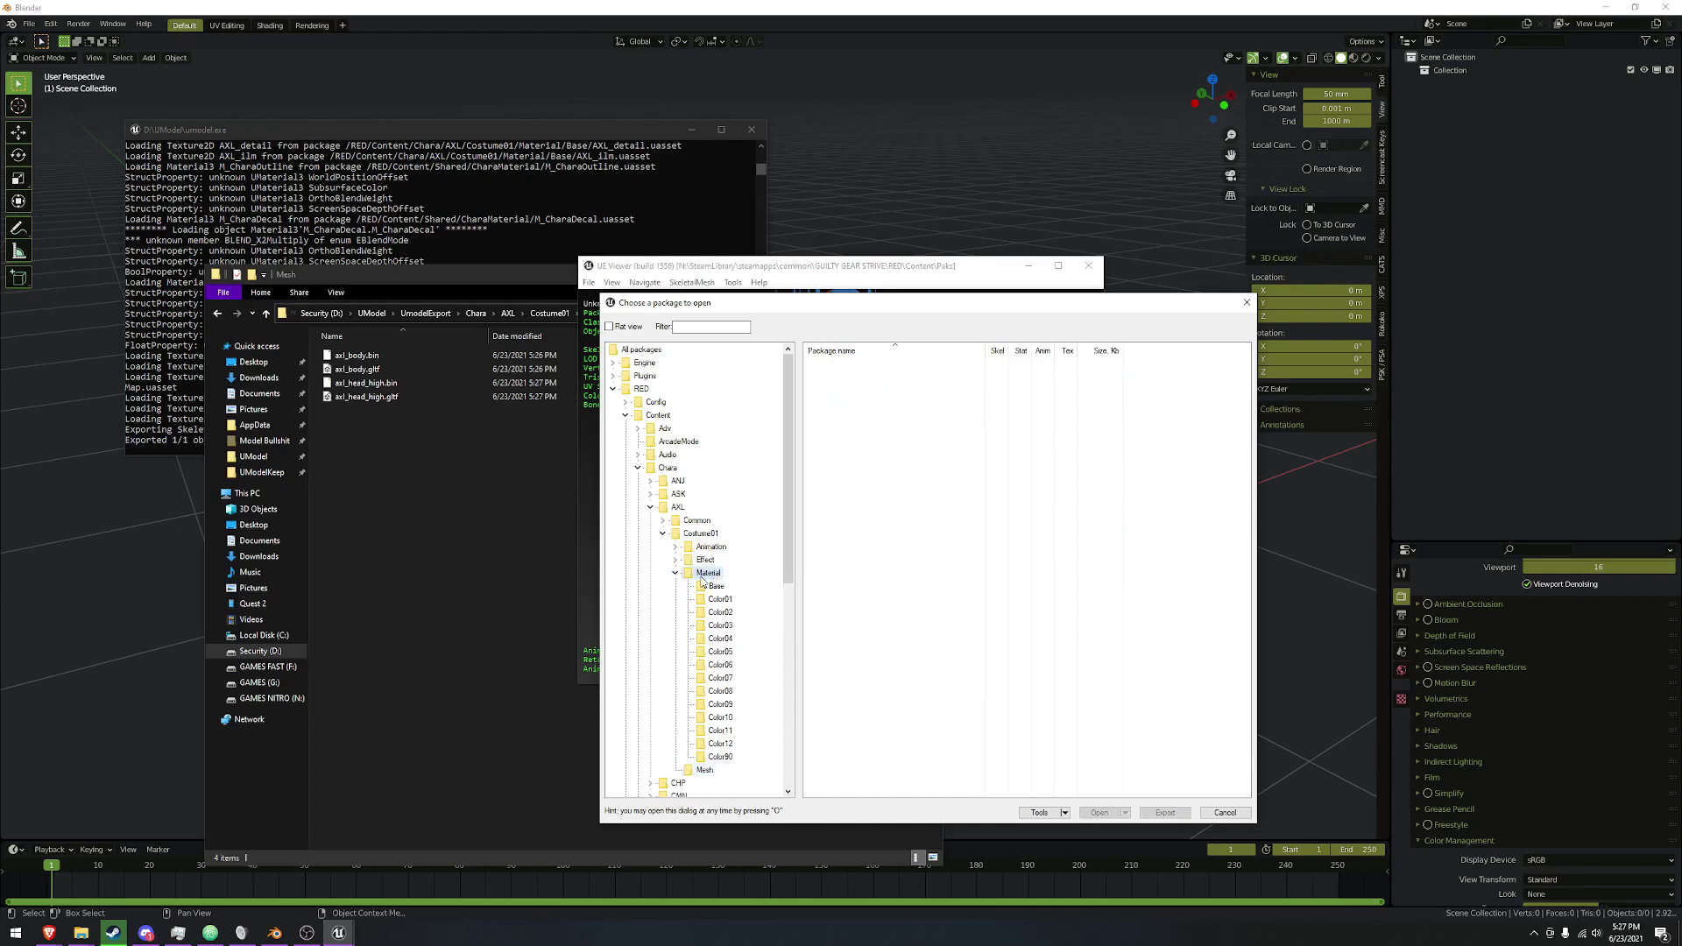
{"action": "right_click", "coordinate": [711, 577]}
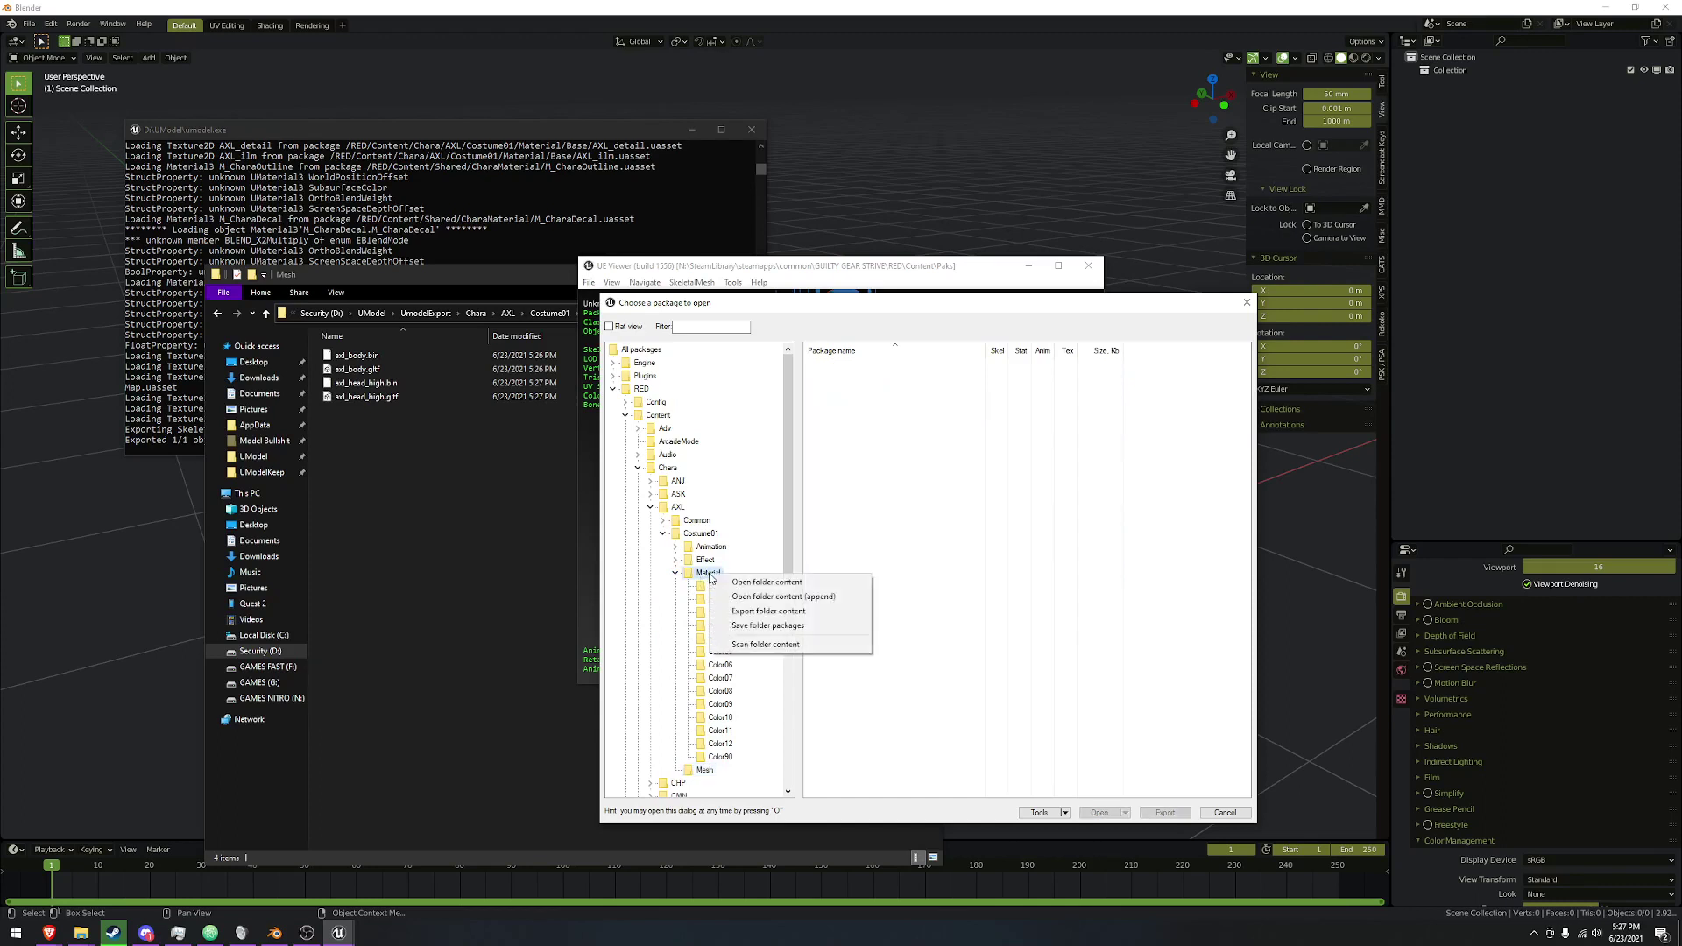
{"action": "left_click", "coordinate": [759, 612]}
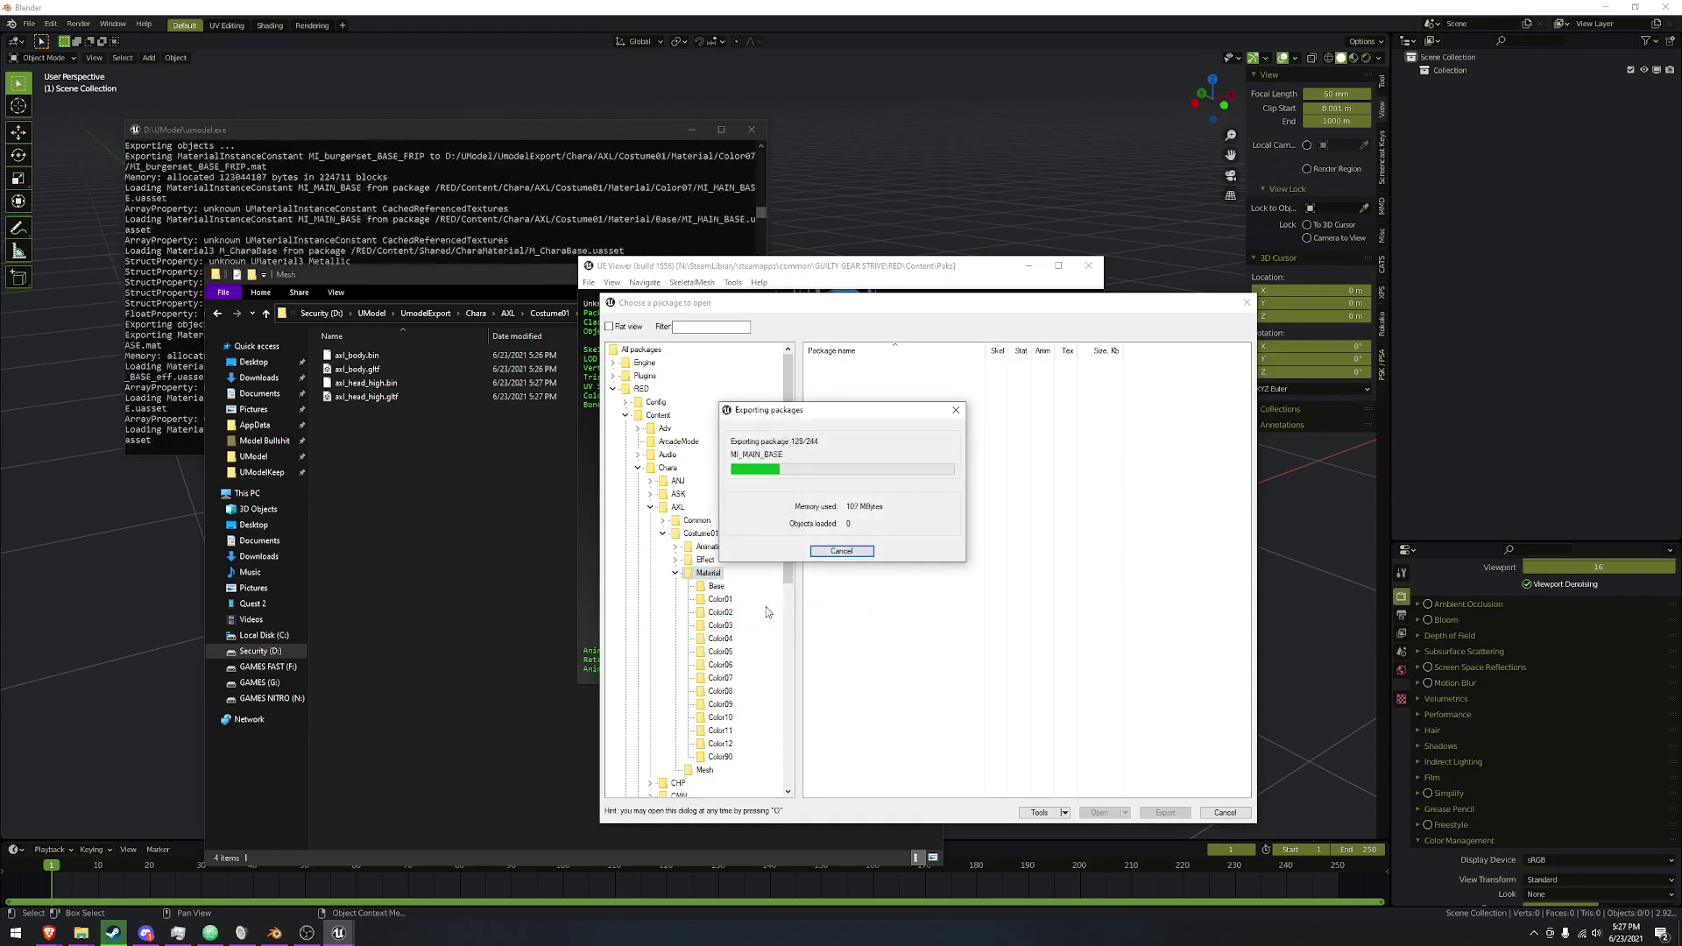
Review the Base and Color01 material packages, including AXL_base, AXL_ilm and AXL_sss.
{"action": "left_click", "coordinate": [714, 586]}
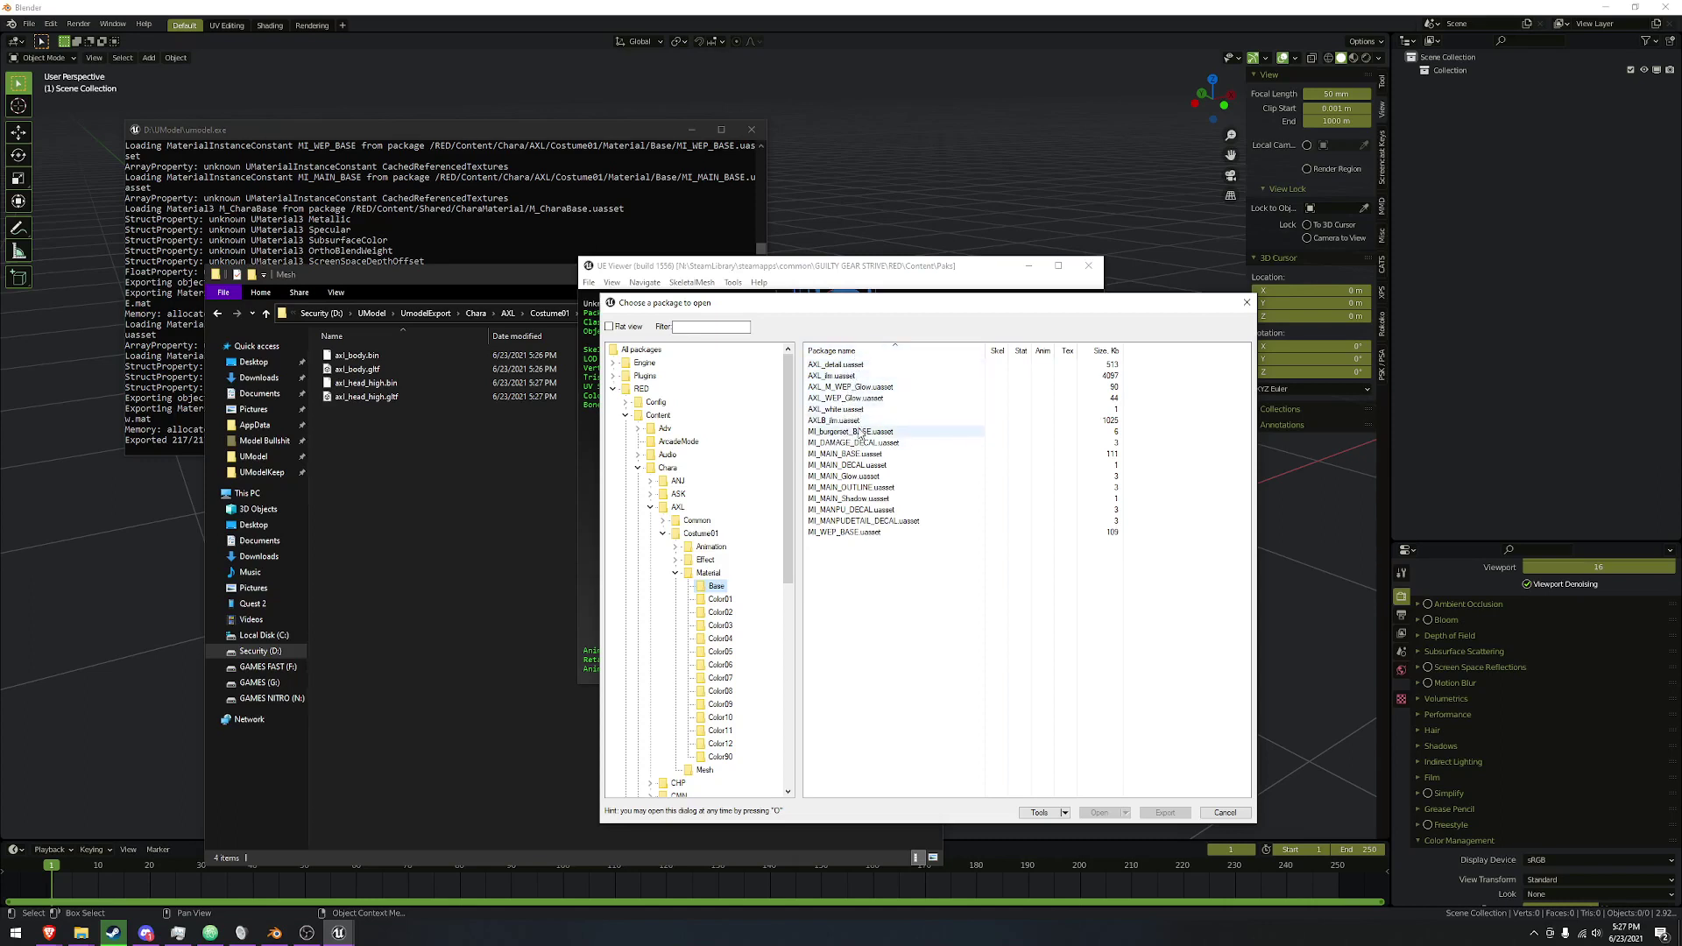
{"action": "left_click", "coordinate": [727, 604]}
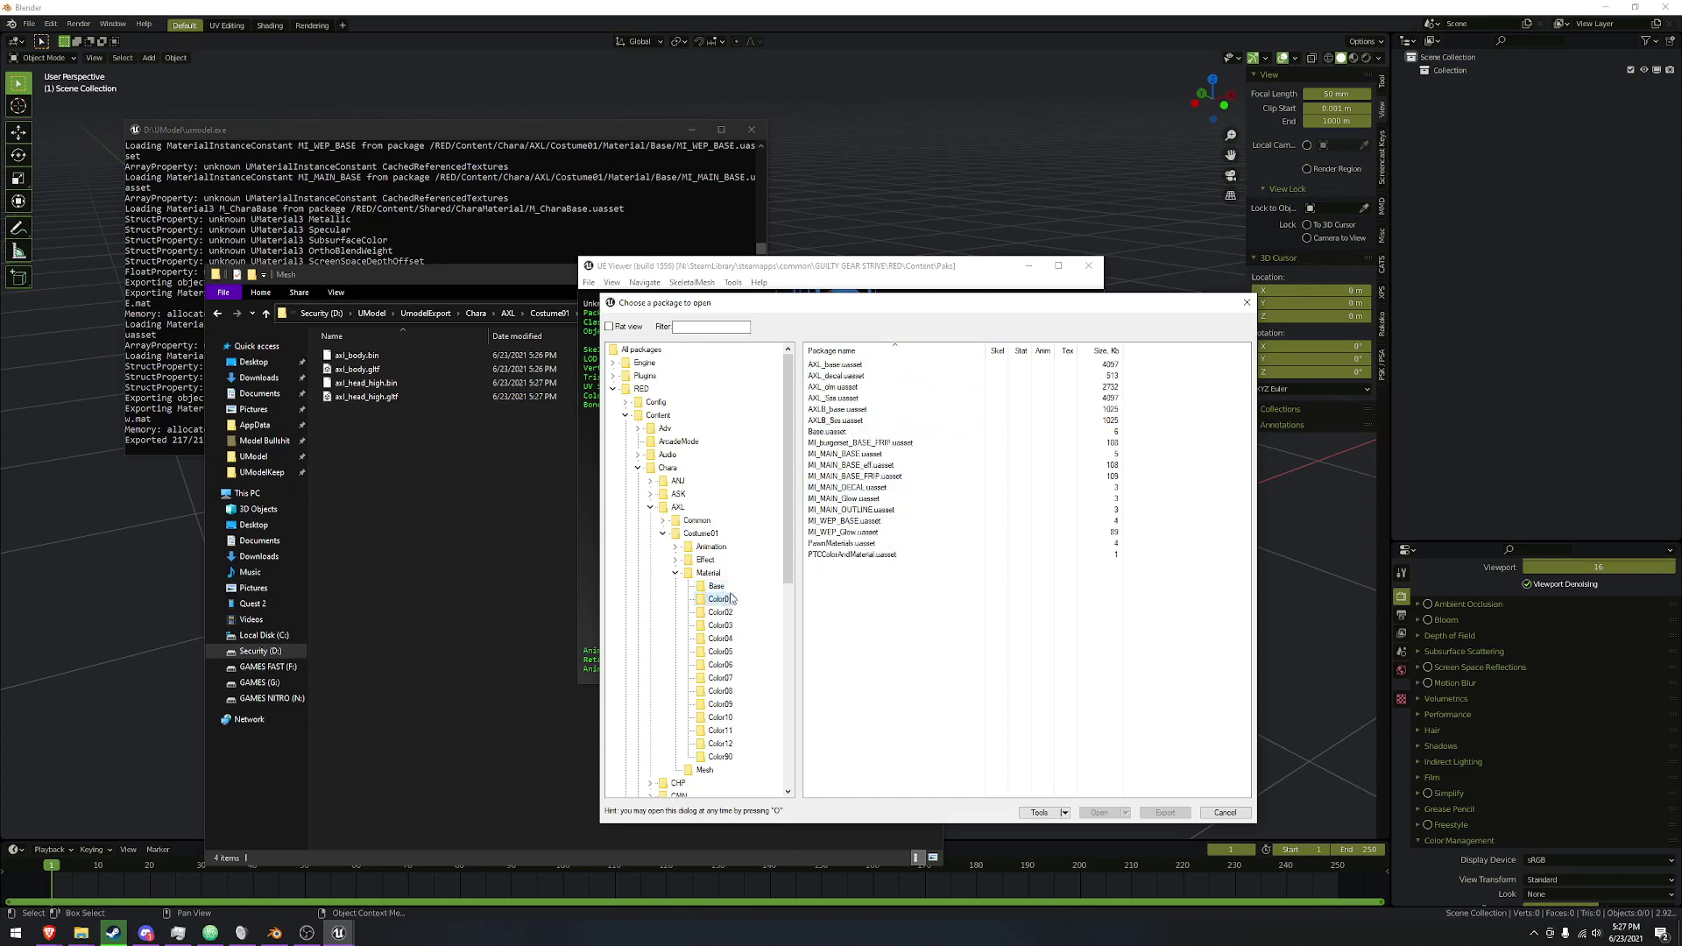
{"action": "left_click", "coordinate": [852, 365]}
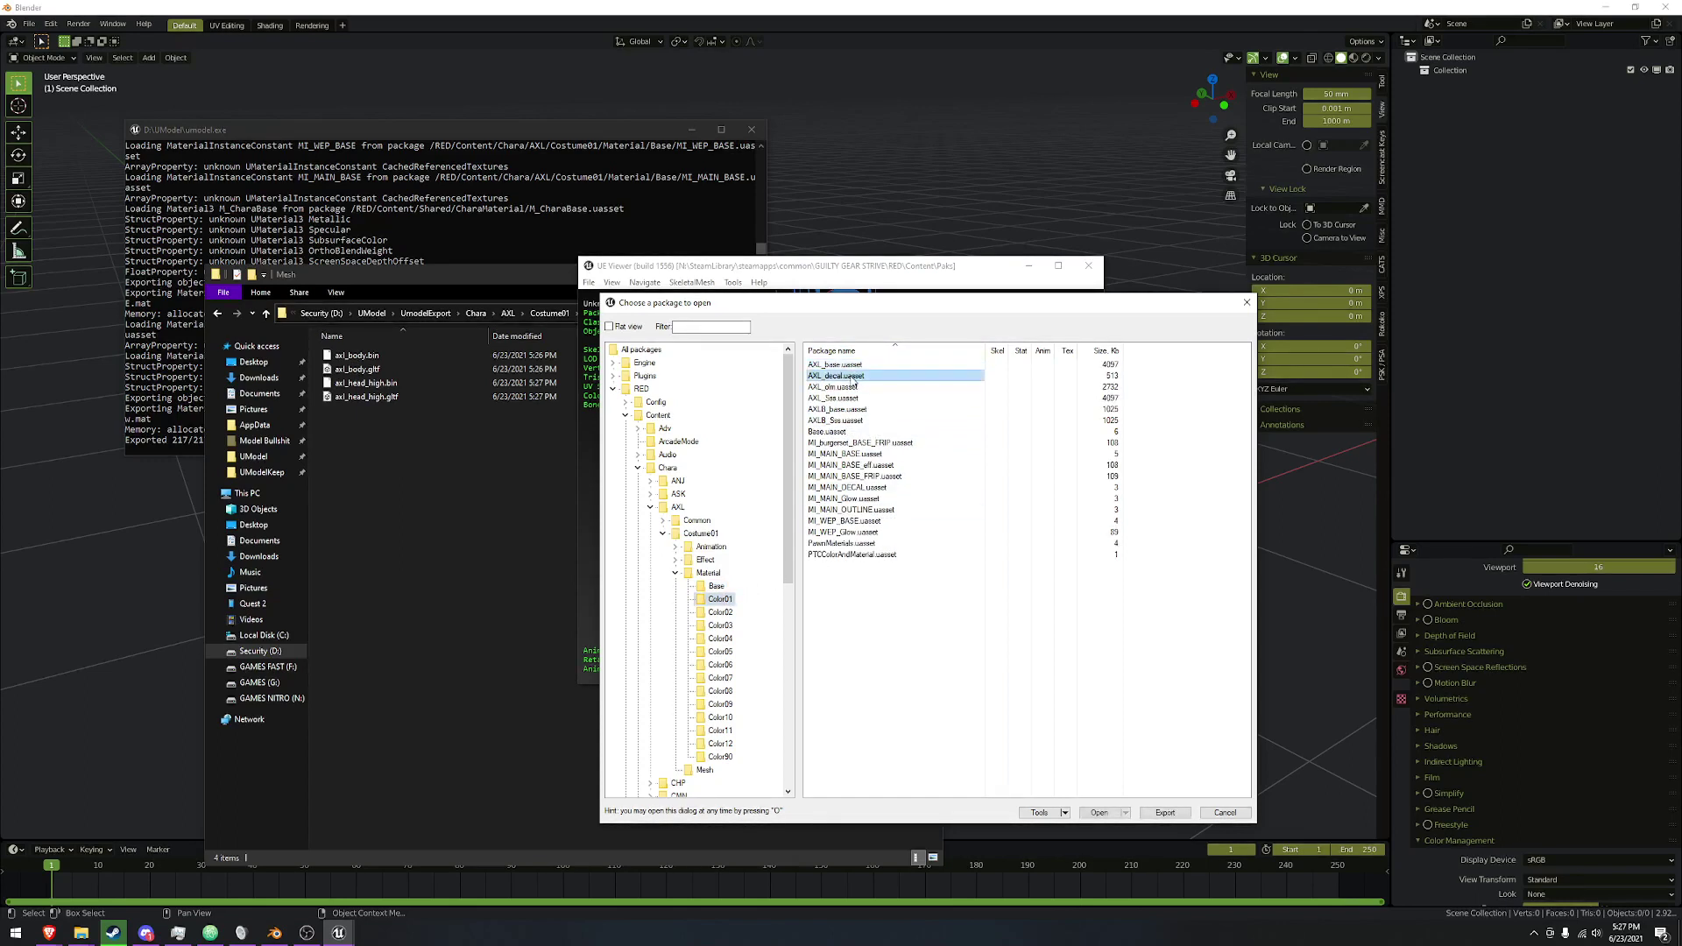
{"action": "left_click", "coordinate": [849, 387]}
{"action": "left_click", "coordinate": [849, 400]}
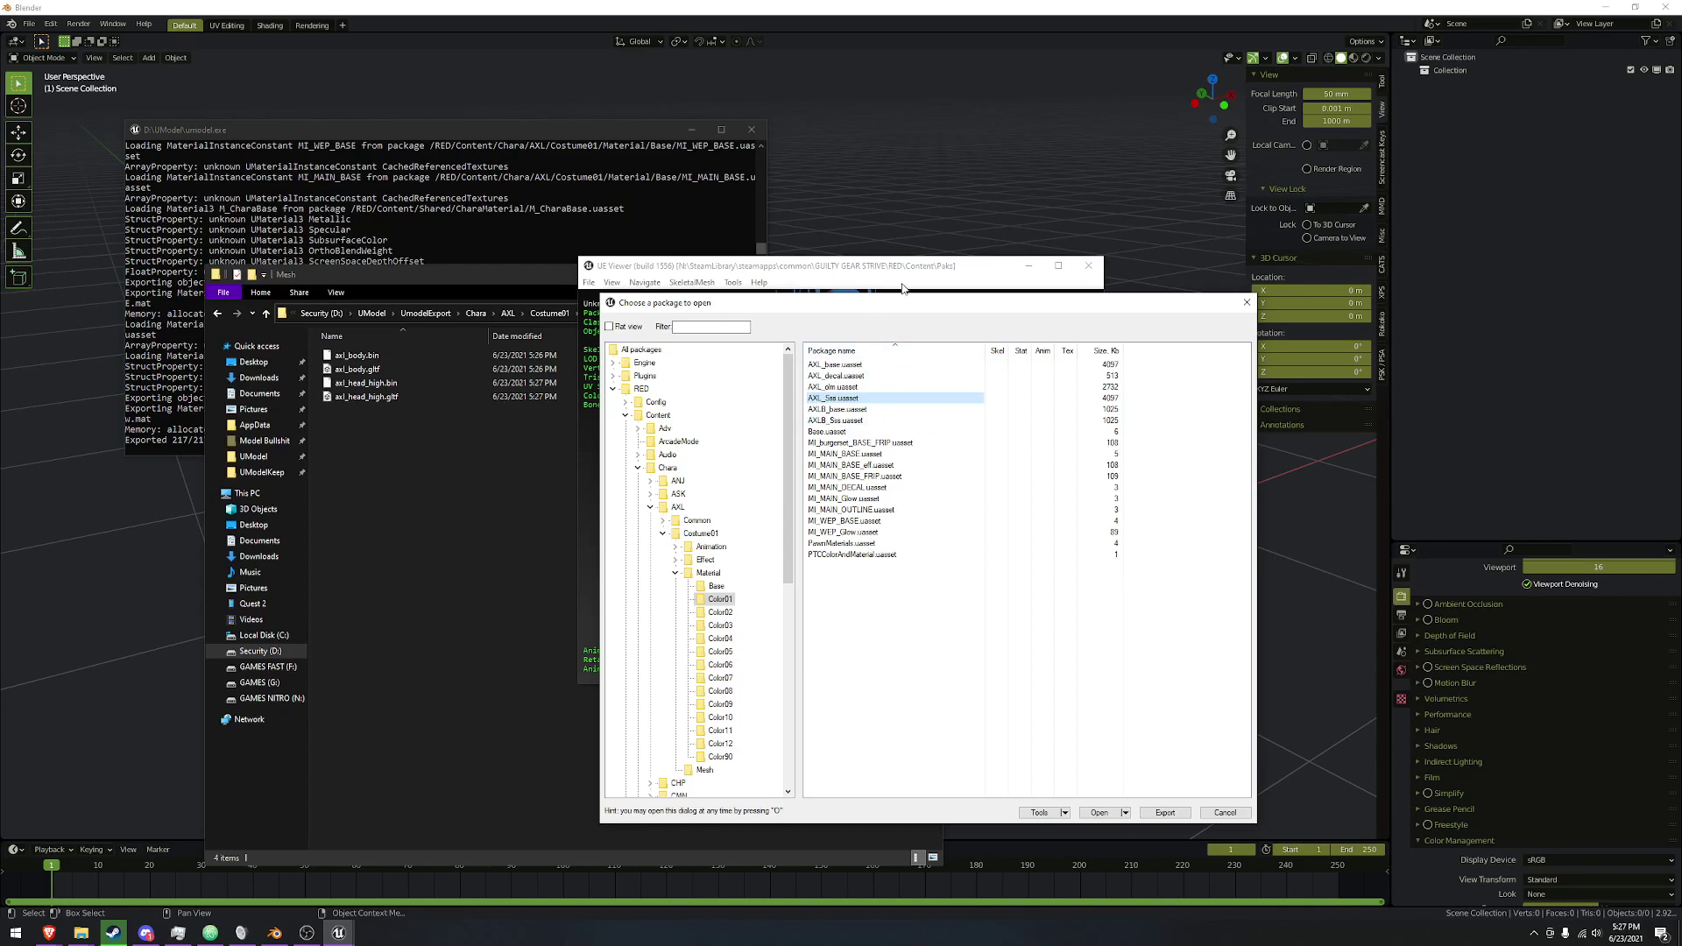
{"action": "left_click", "coordinate": [460, 556]}
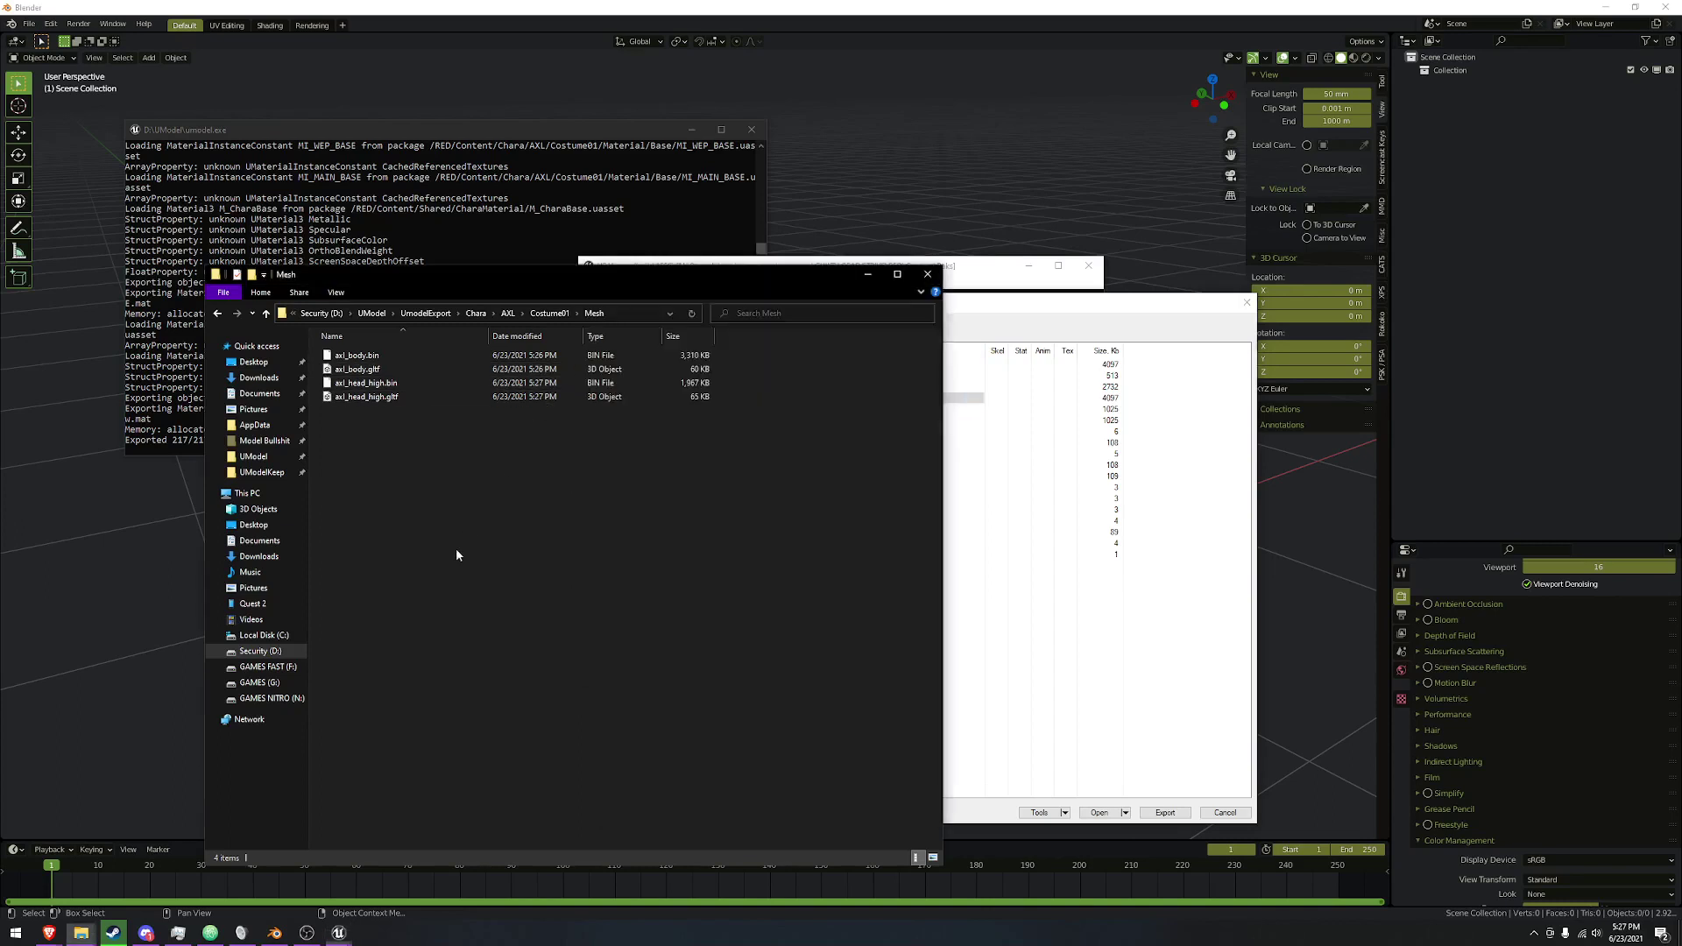
Switch to Blender and bring up File > Import to reach the glTF 2.0 (.glb/.gltf) entry.
{"action": "left_click", "coordinate": [659, 5]}
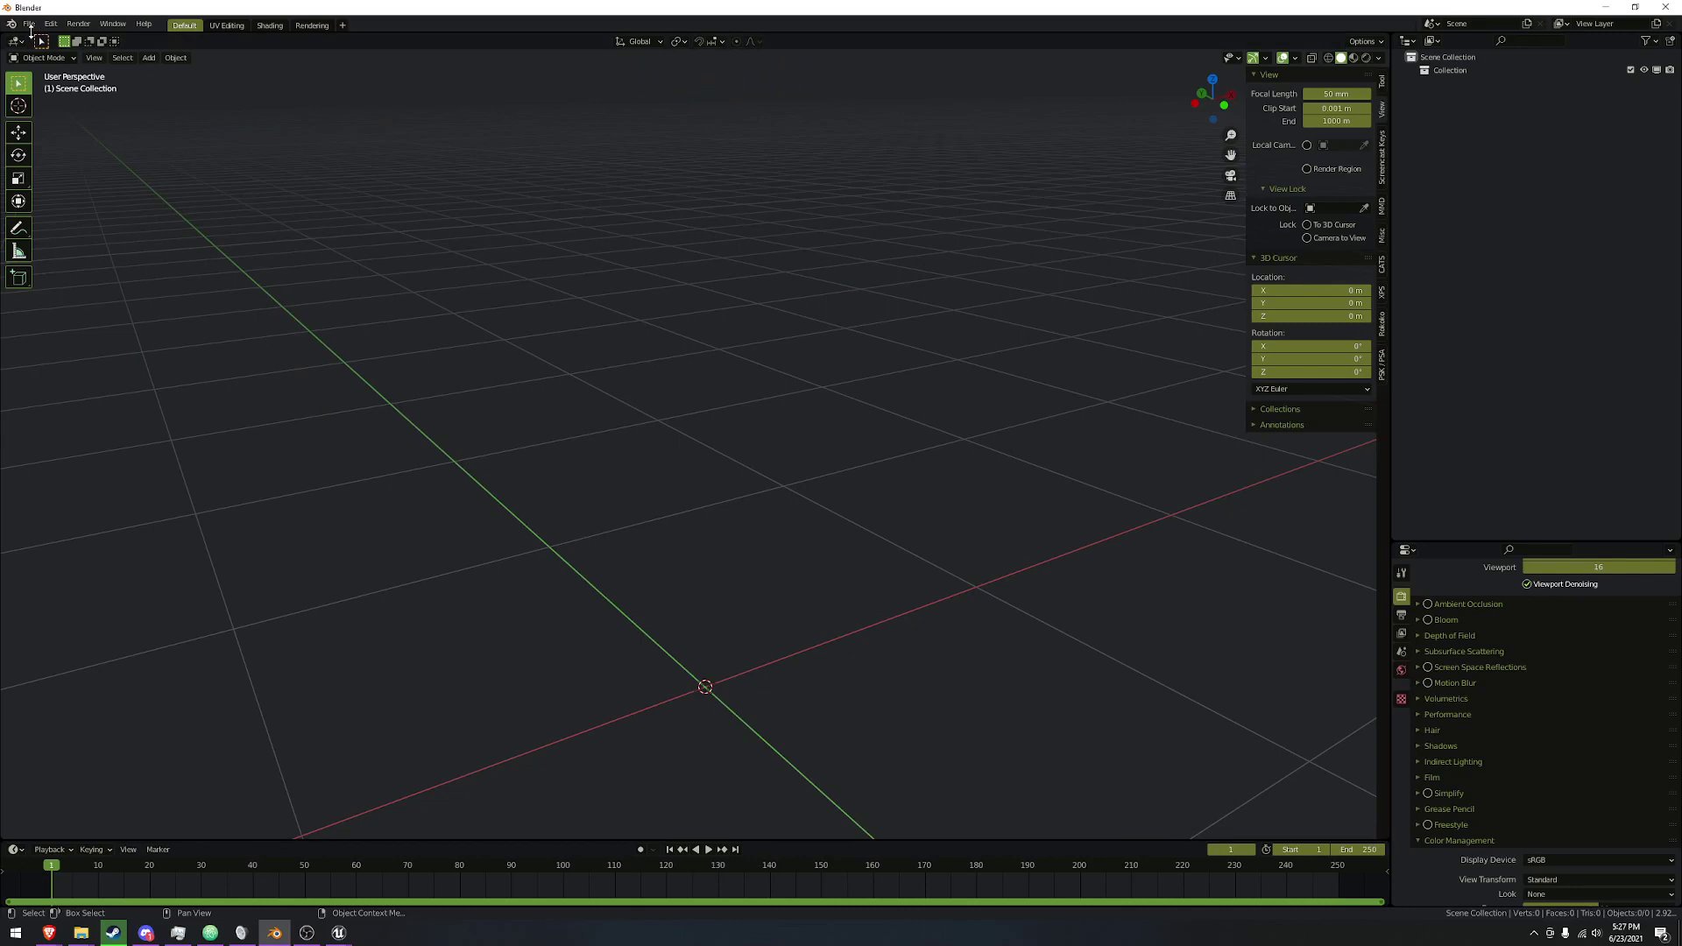
{"action": "left_click", "coordinate": [30, 24]}
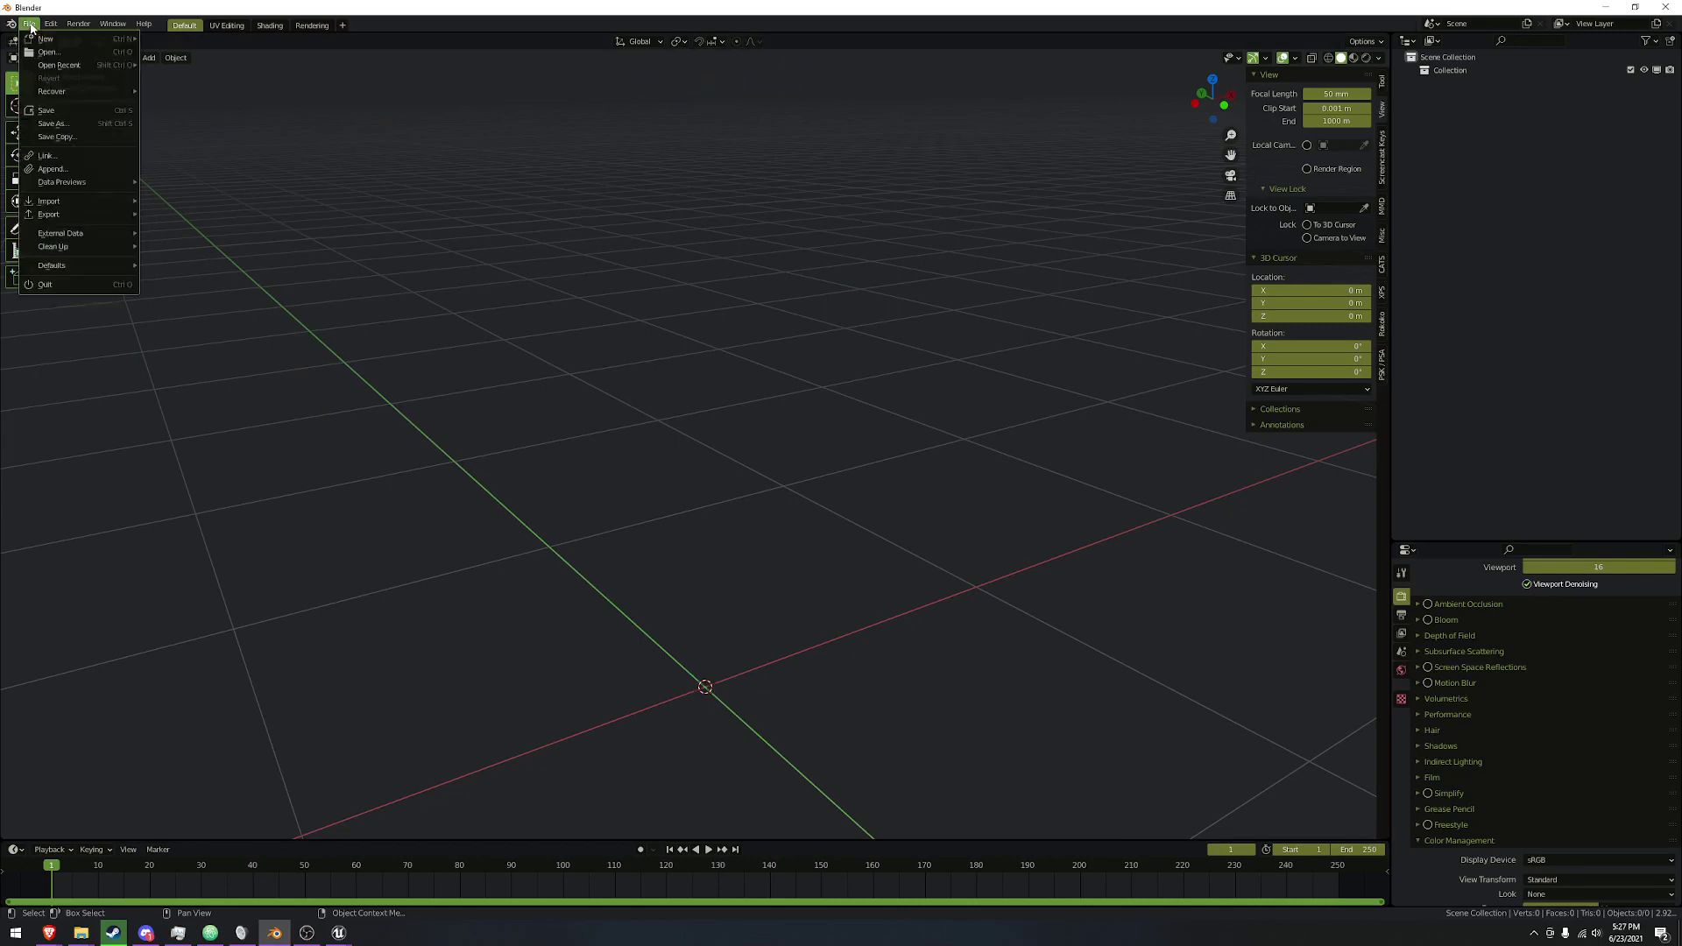
{"action": "mouse_move", "coordinate": [77, 210]}
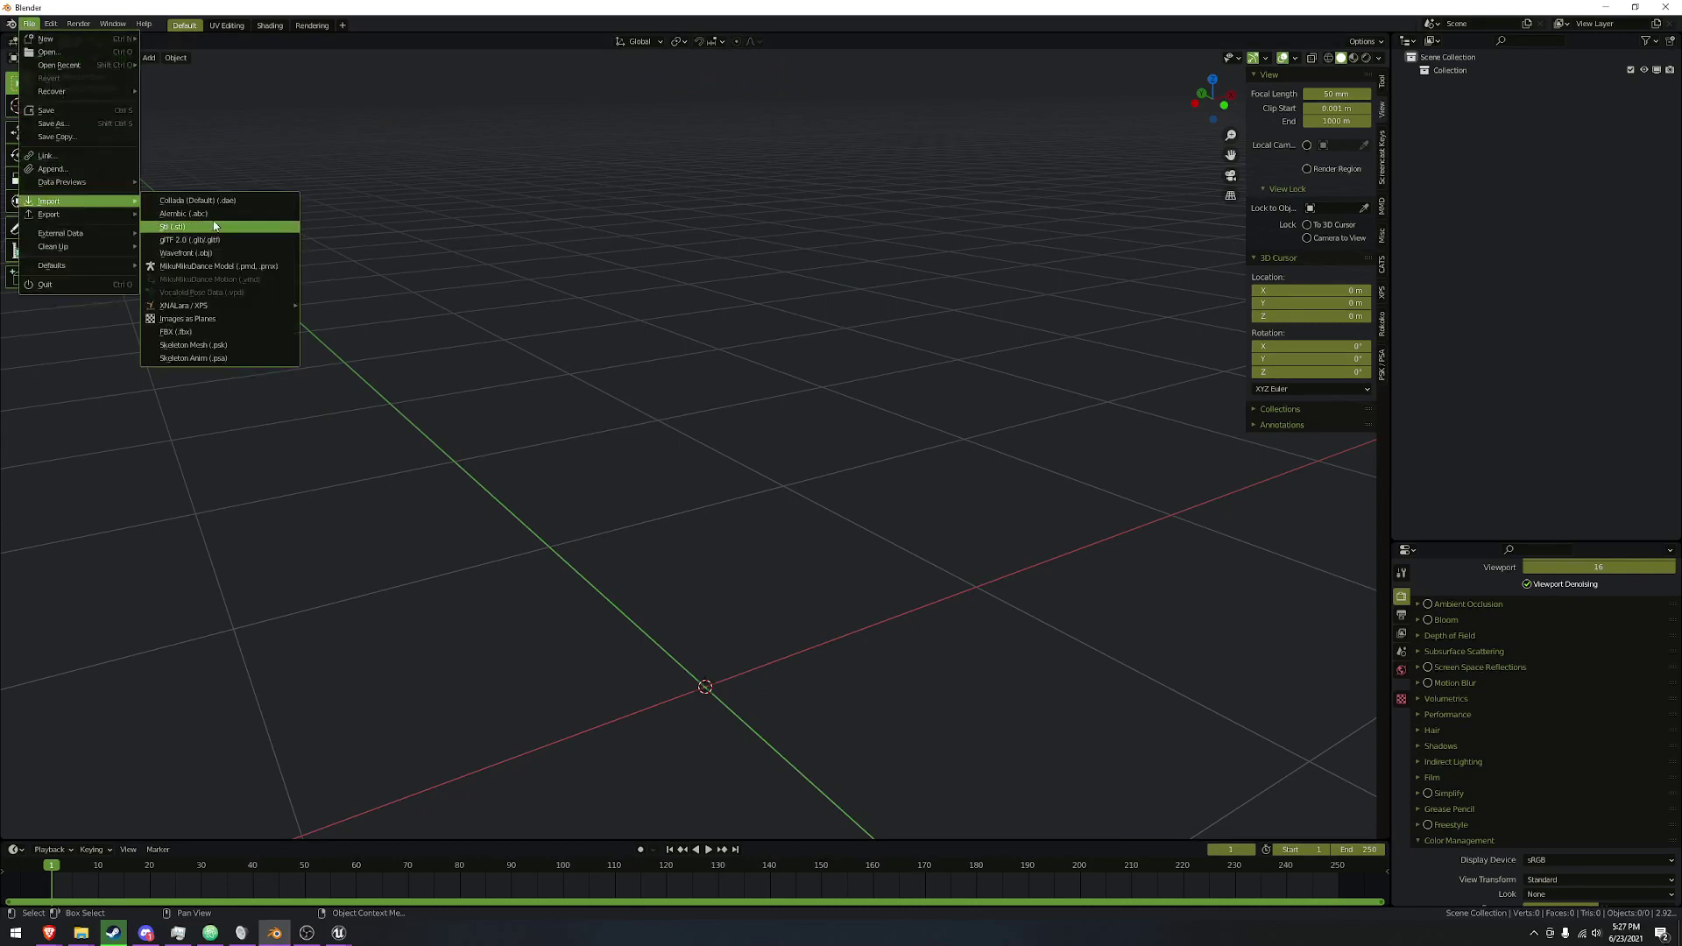
Start the glTF 2.0 import and select axl_body.gltf and axl_head_high.gltf in UmodelExport\Chara\AXL\Costume01\Mesh.
{"action": "left_click", "coordinate": [191, 240]}
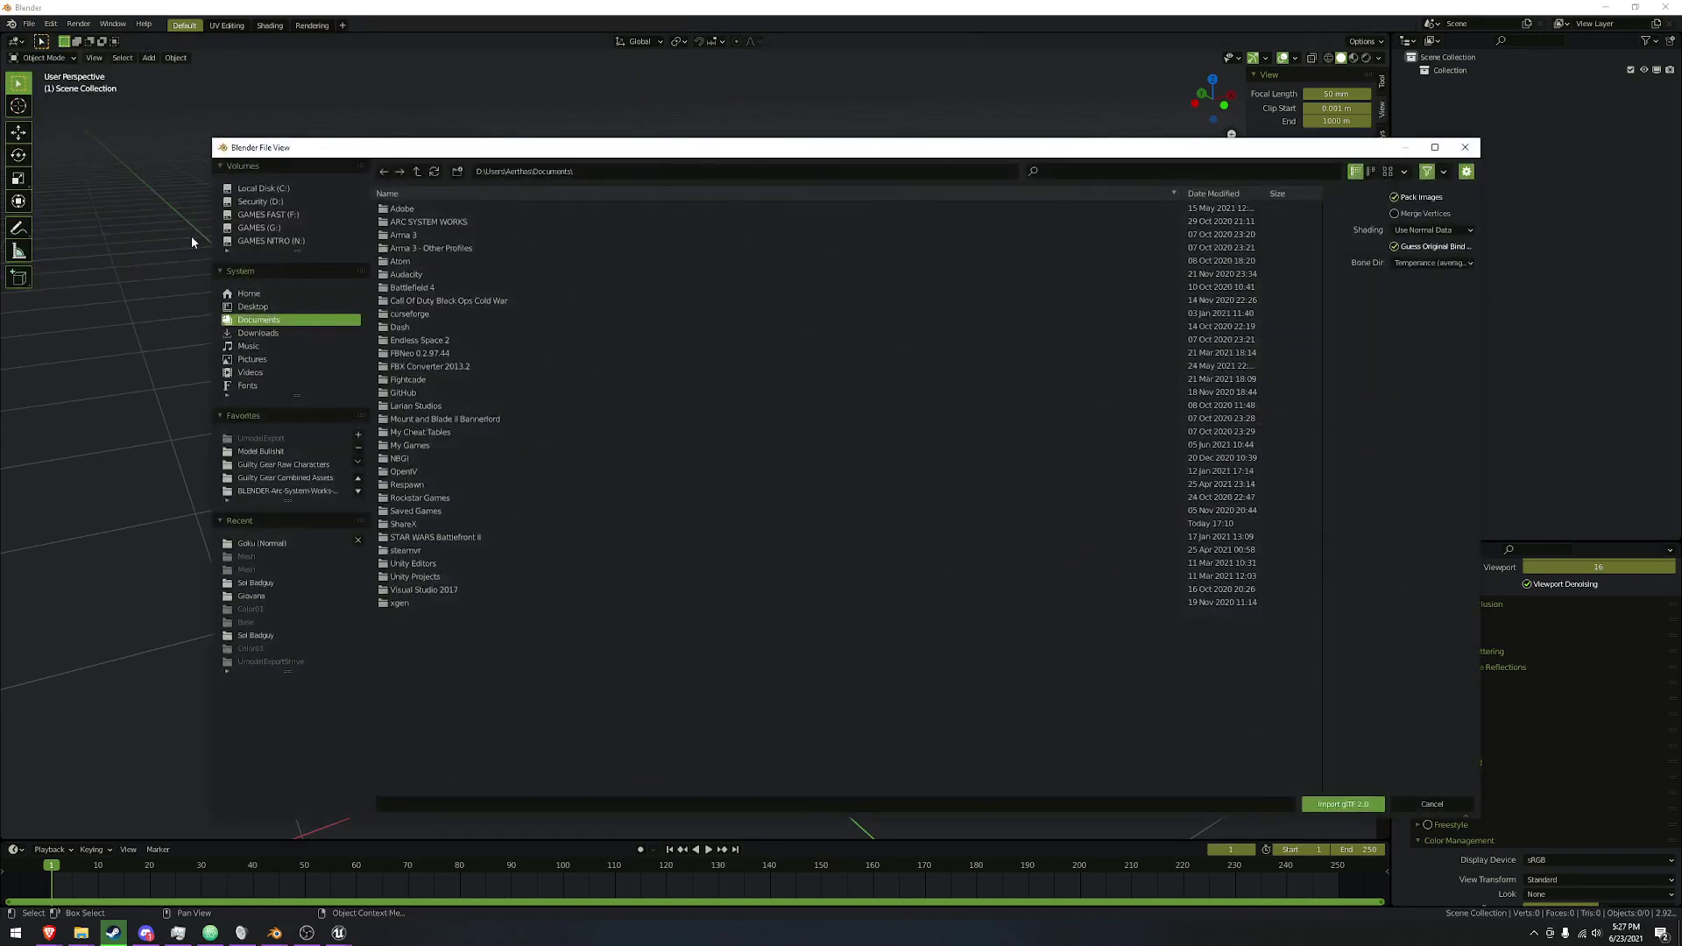
{"action": "left_click", "coordinate": [261, 439]}
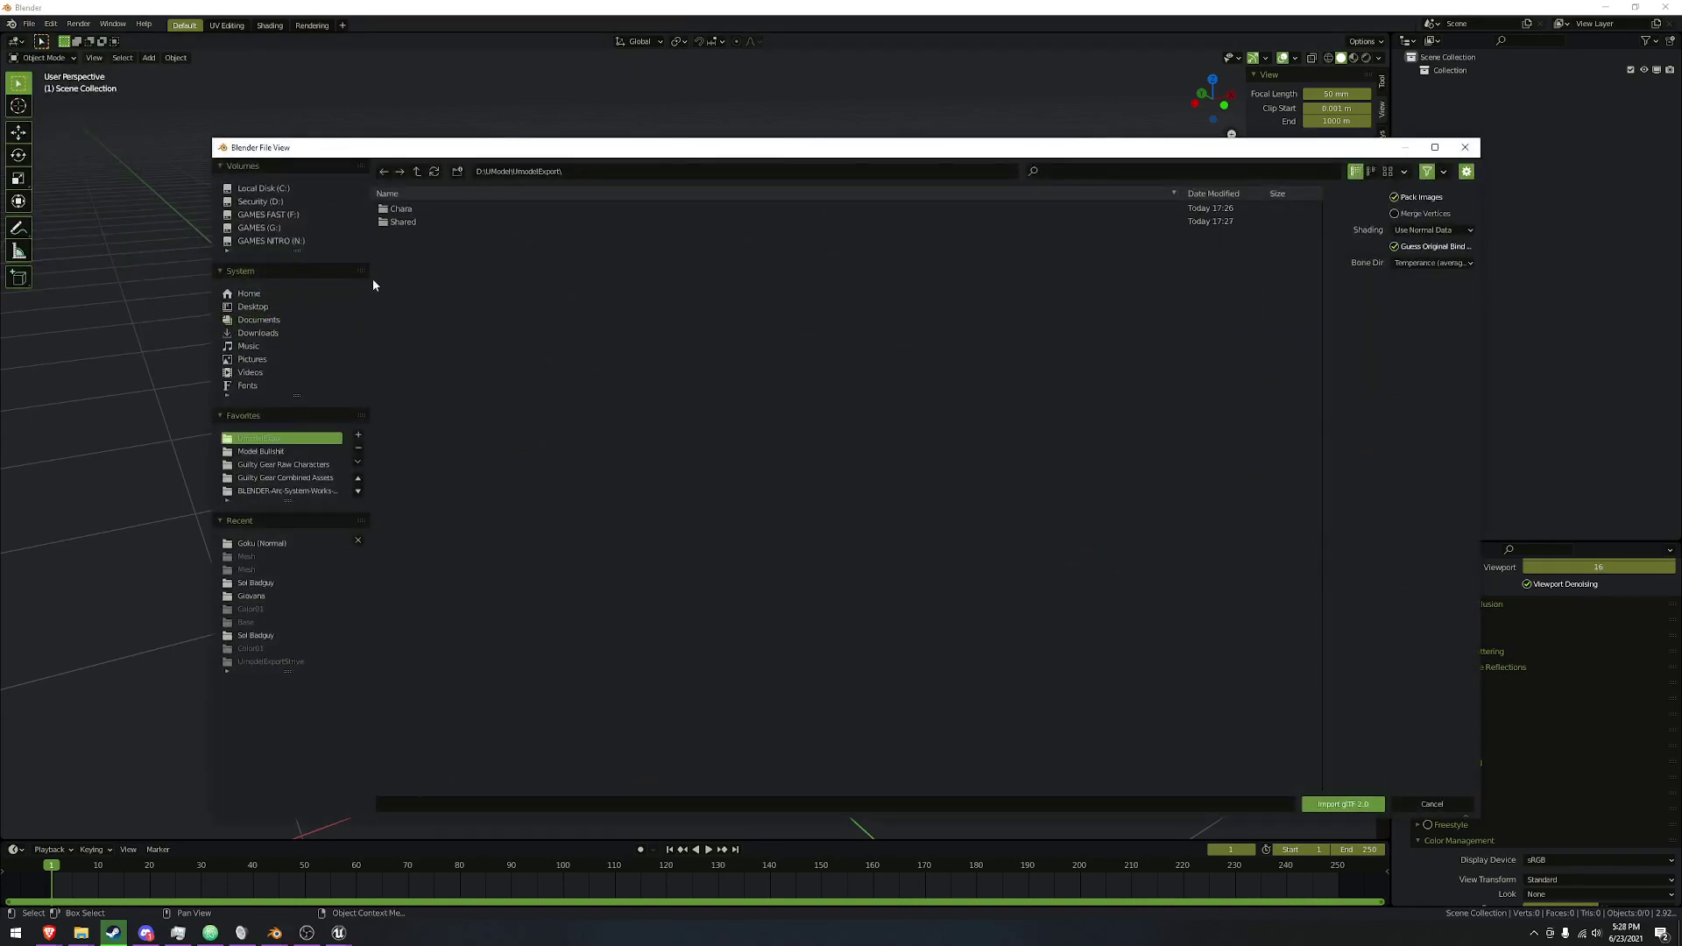
{"action": "double_click", "coordinate": [443, 212]}
{"action": "double_click", "coordinate": [444, 212]}
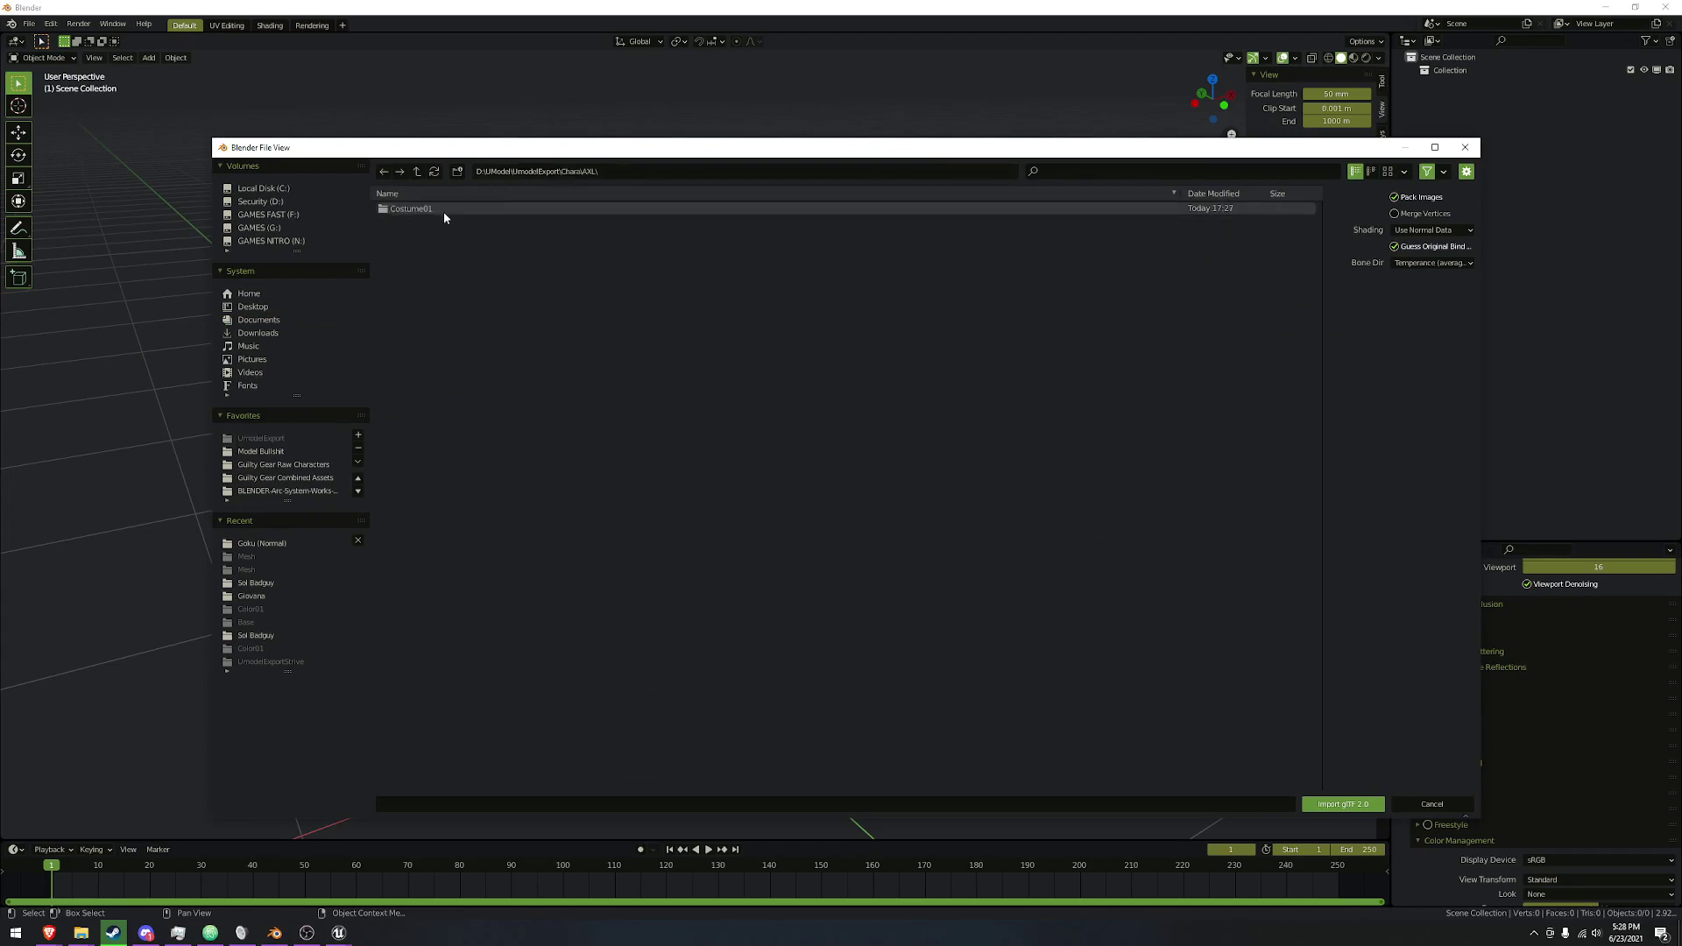
{"action": "double_click", "coordinate": [443, 212]}
{"action": "double_click", "coordinate": [431, 221]}
{"action": "left_click_drag", "start_coordinate": [448, 215], "coordinate": [446, 226]}
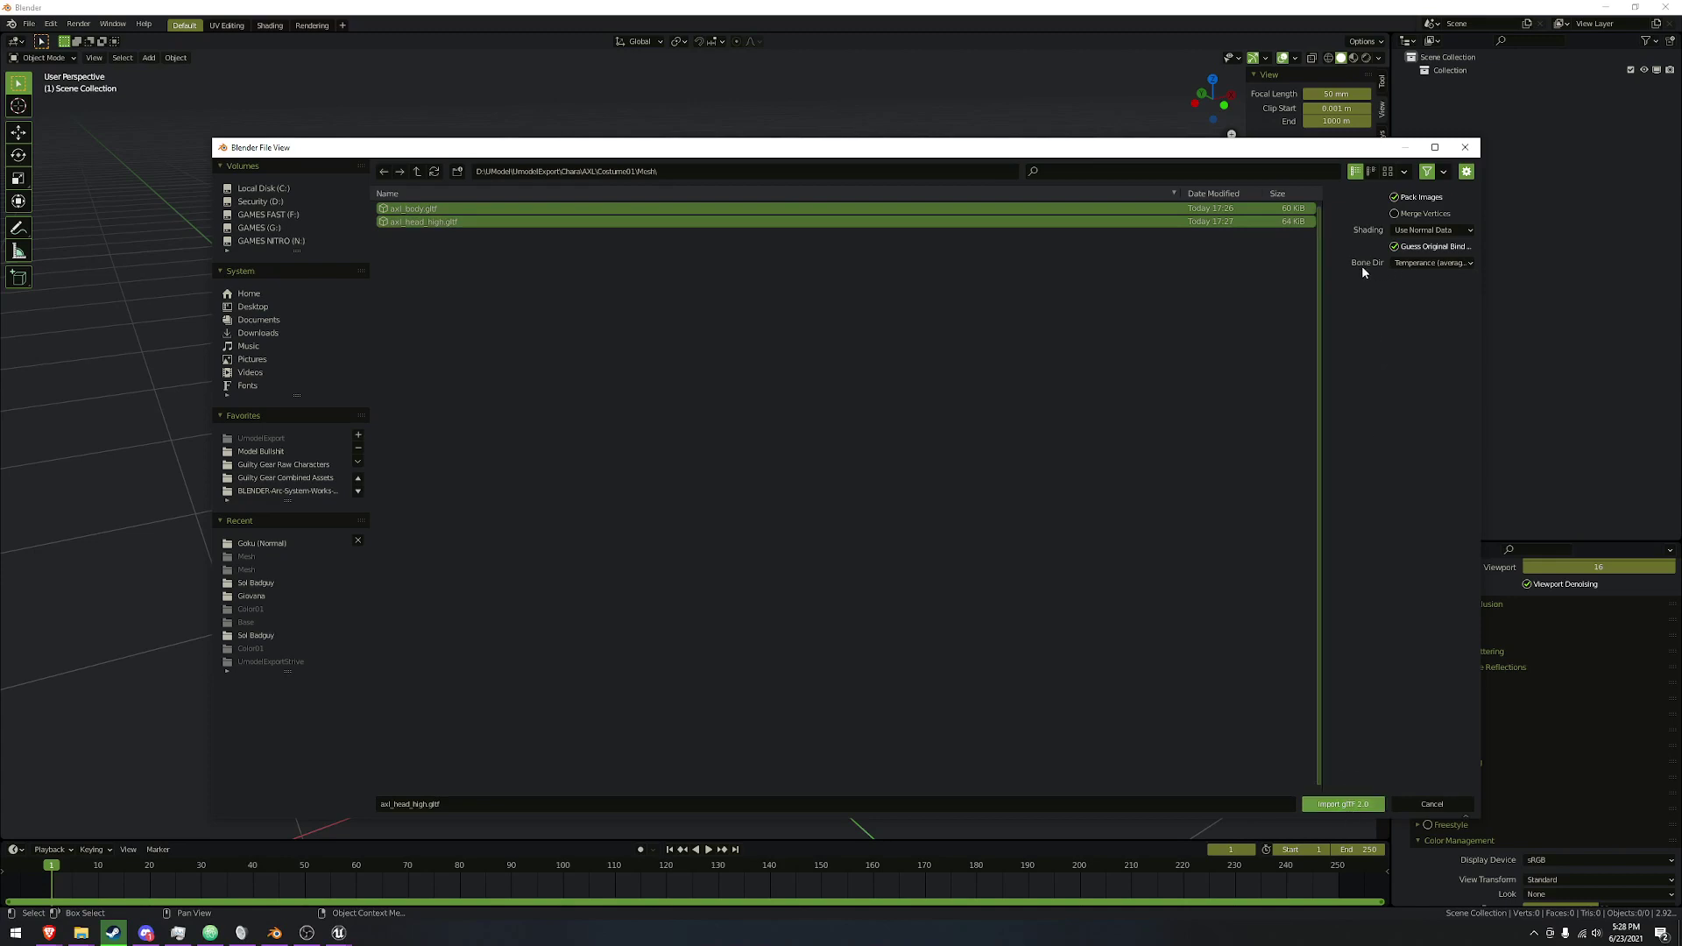
Set Bone Dir to Fortune and import both glTF files.
{"action": "left_click", "coordinate": [1405, 266]}
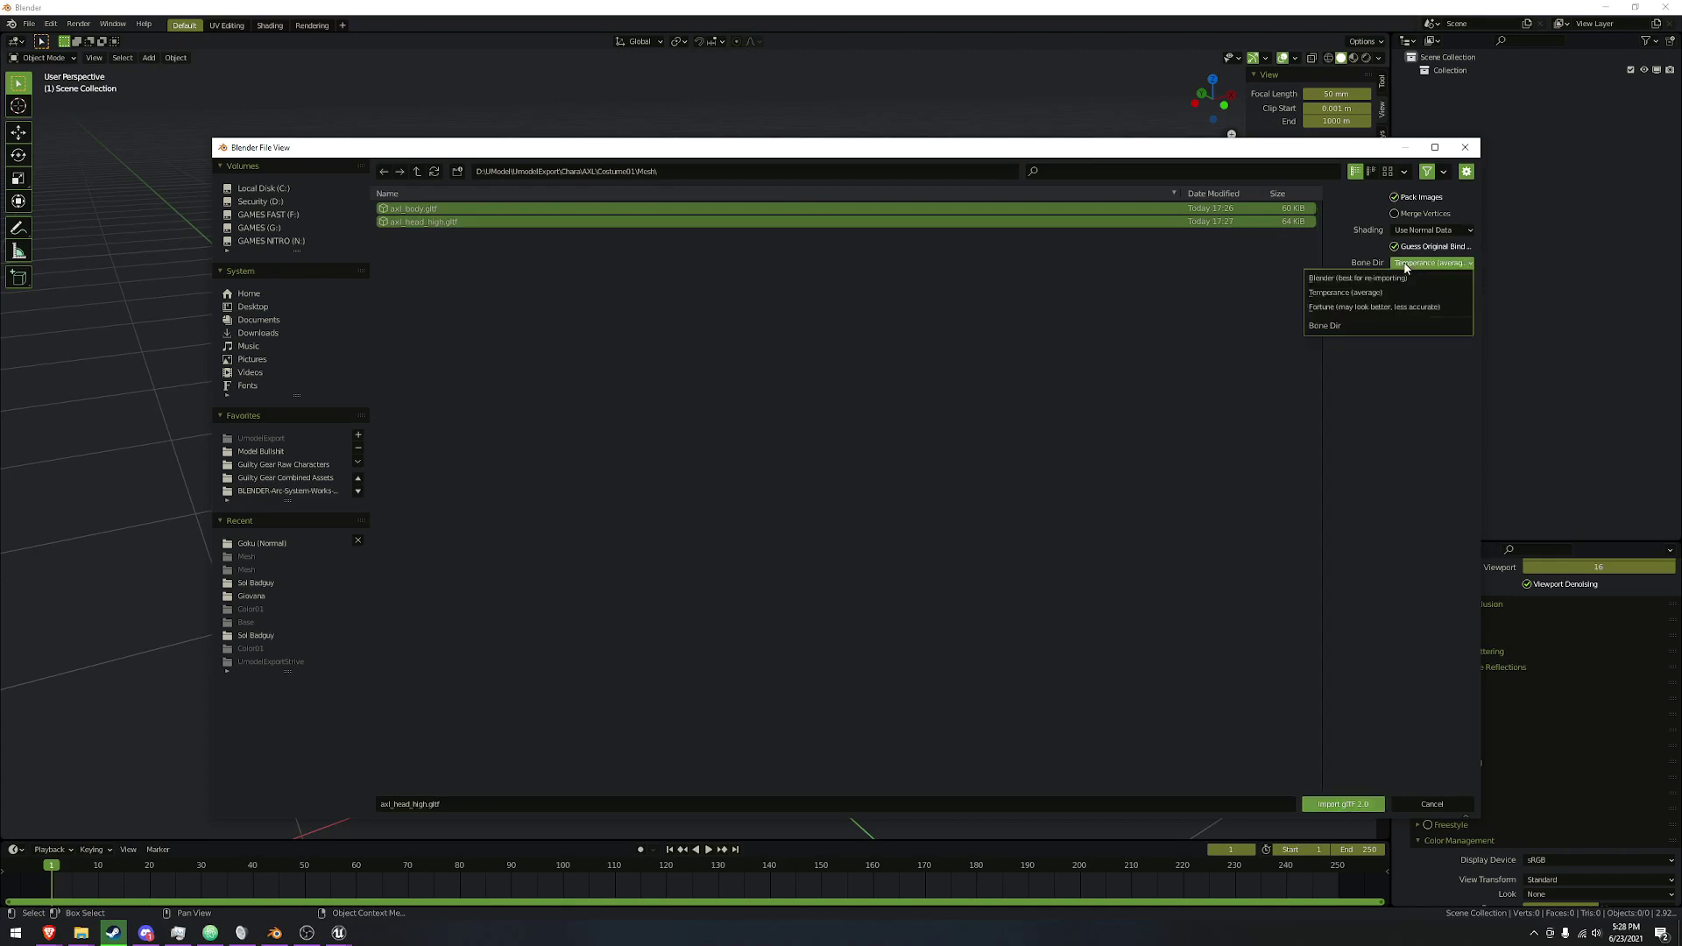
{"action": "left_click", "coordinate": [1346, 309]}
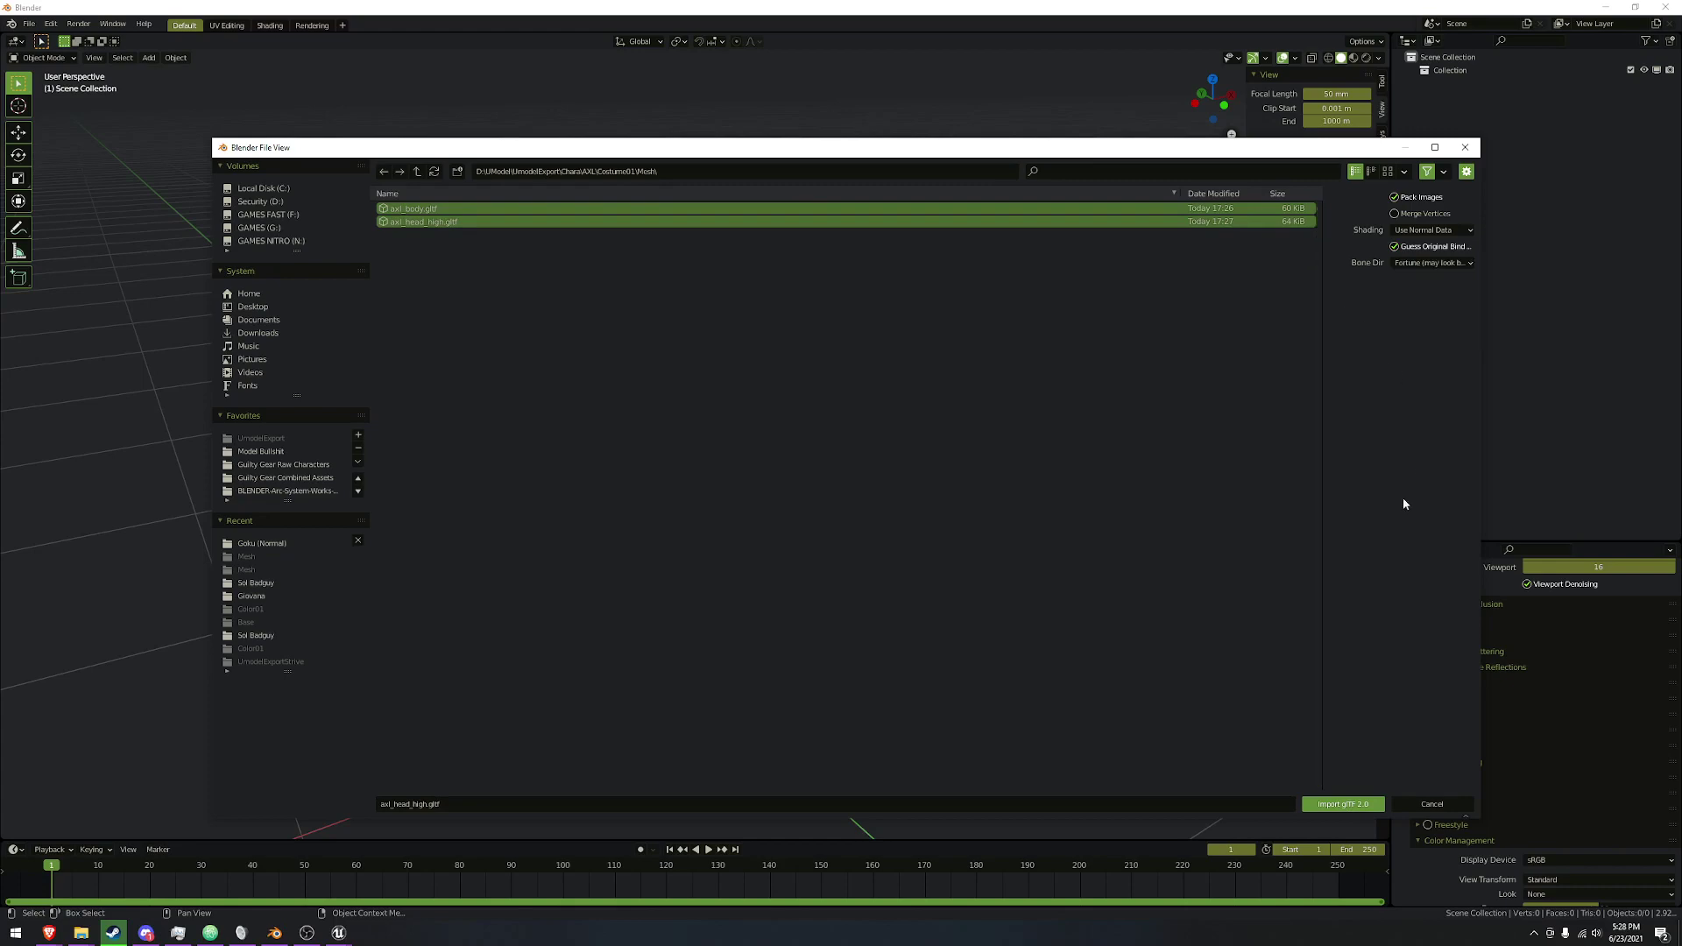
{"action": "left_click", "coordinate": [1358, 805]}
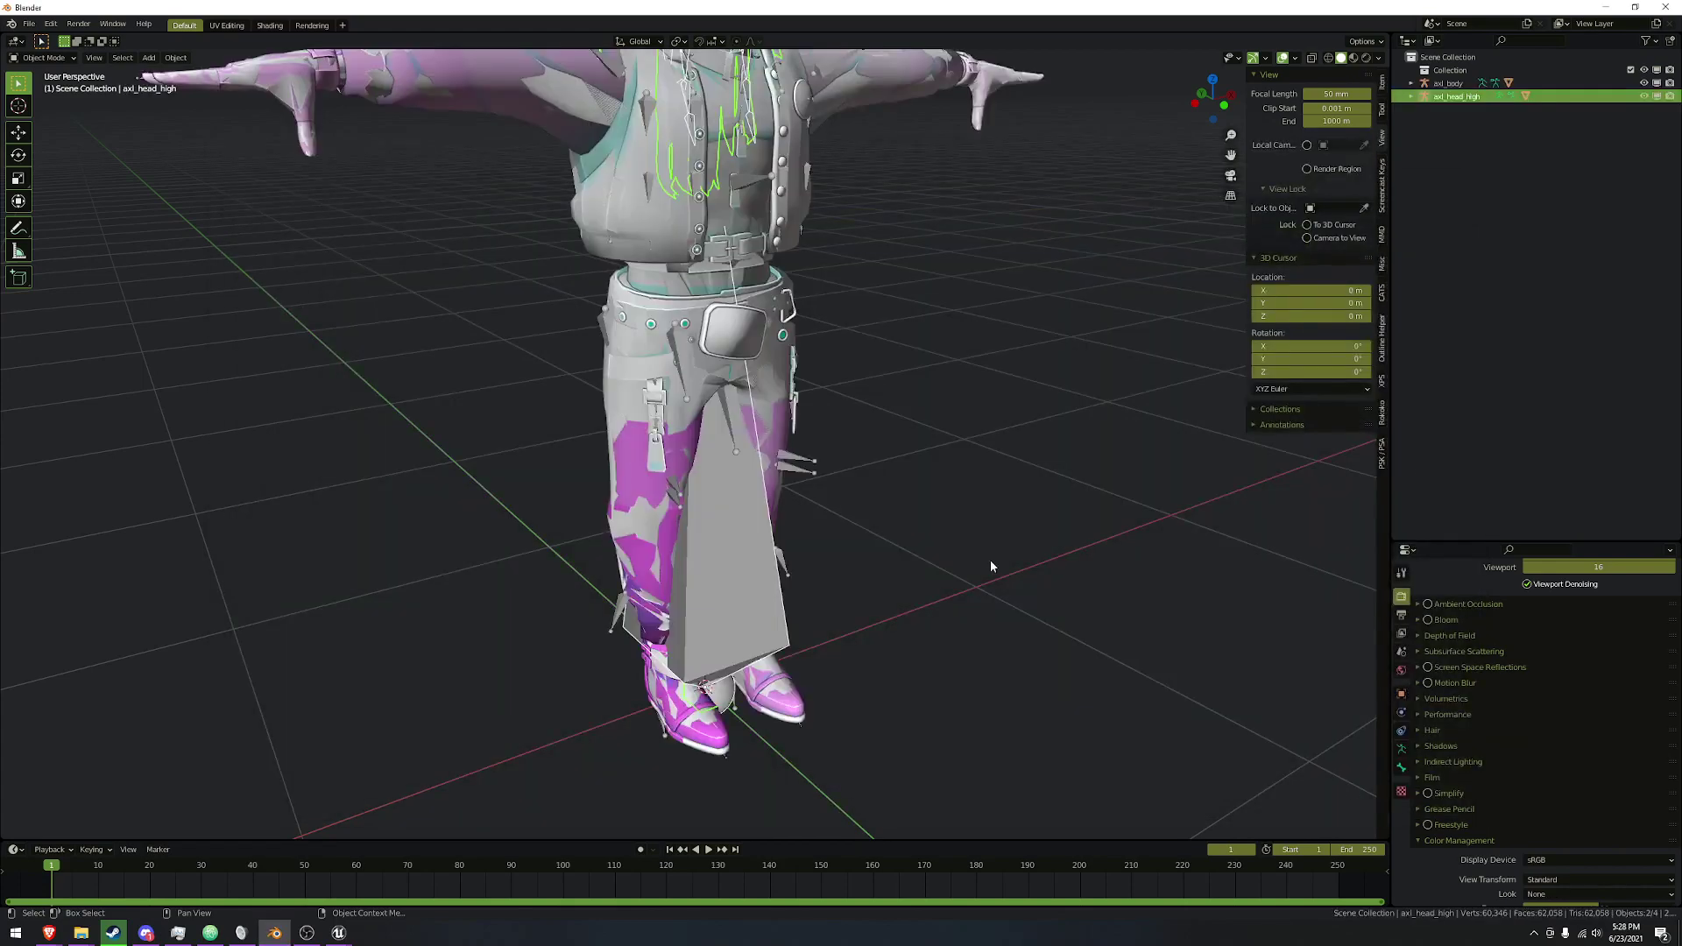
Zoom and tilt the viewport so Axl's full T-posed body is in view.
{"action": "scroll", "coordinate": [990, 560], "scroll_direction": "down", "scroll_amount": 2}
{"action": "scroll", "coordinate": [970, 529], "scroll_direction": "up", "scroll_amount": 2}
{"action": "middle_click_drag", "start_coordinate": [863, 496], "coordinate": [892, 476]}
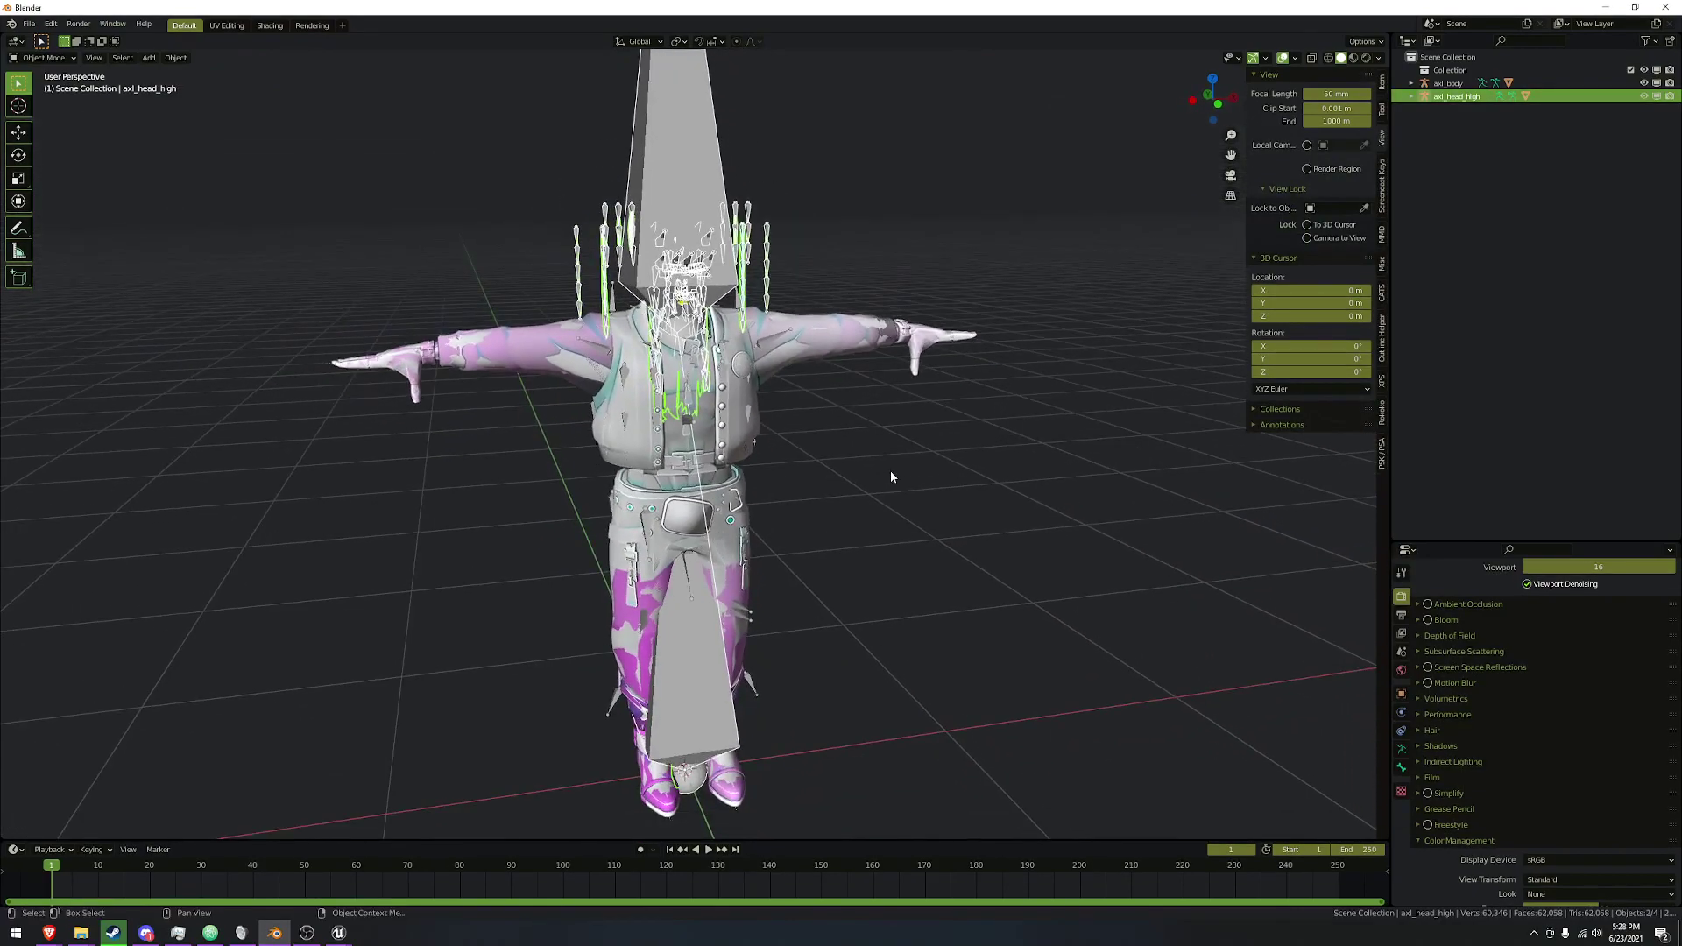